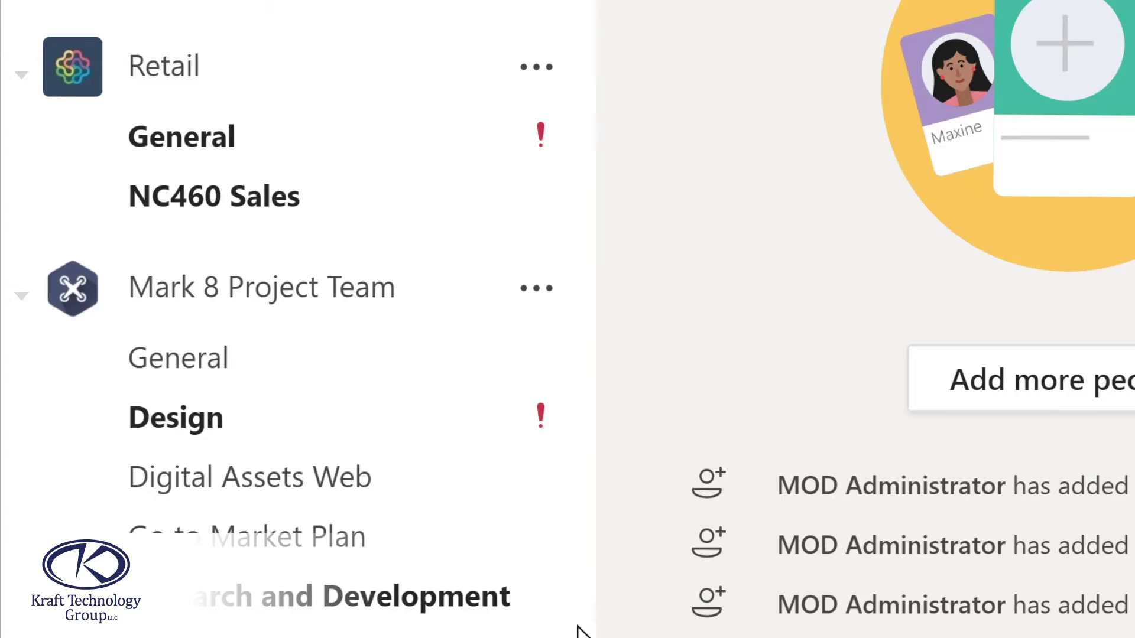
- Open the Monthly Reports channel of the Sales and Marketing team
scroll(577, 630, down, 3)
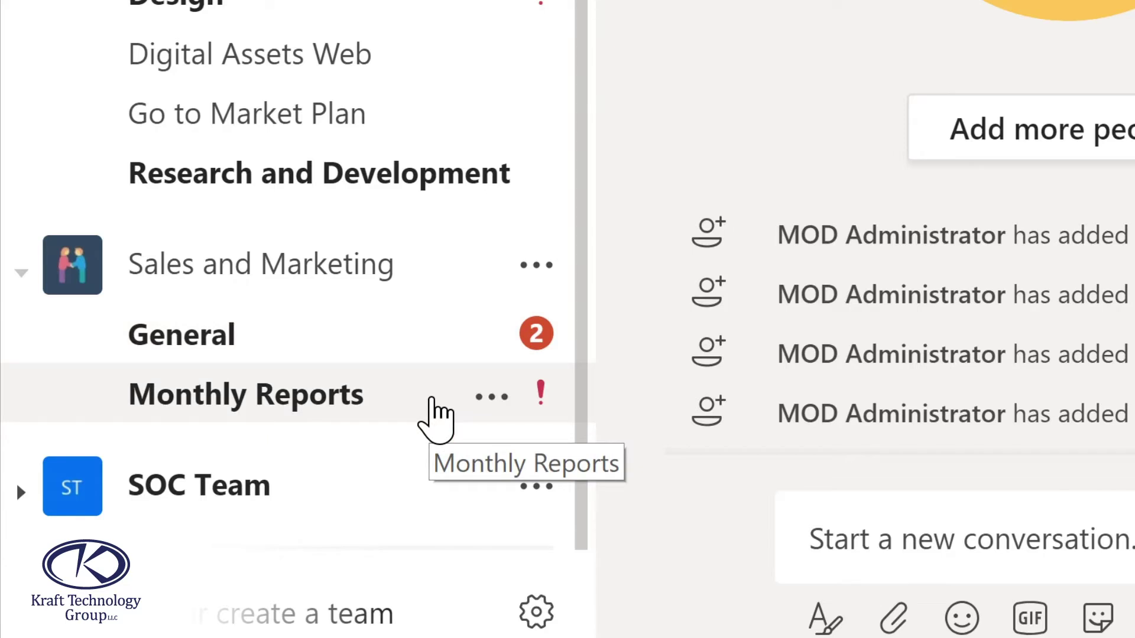
click(435, 414)
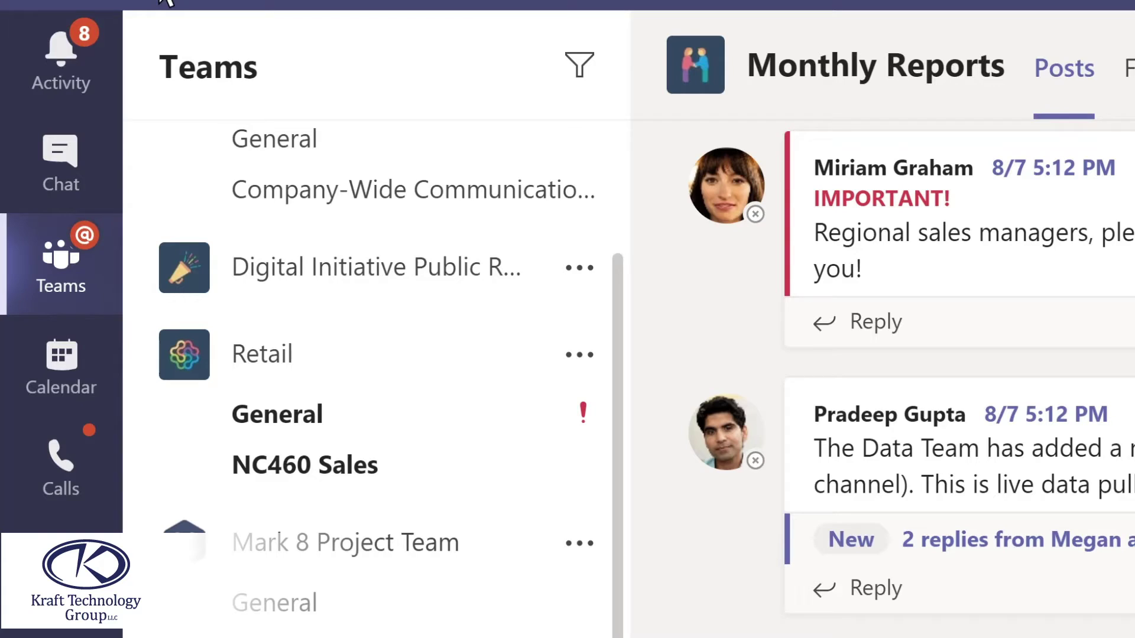
- Filter the activity feed by the keyword "marketing"
click(84, 69)
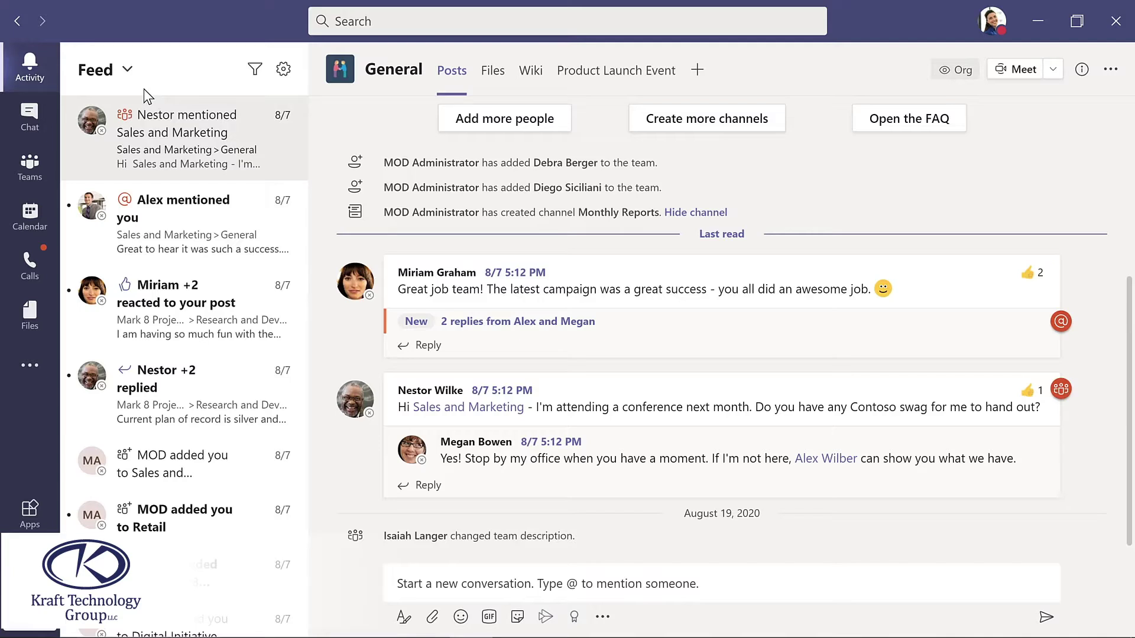
click(256, 72)
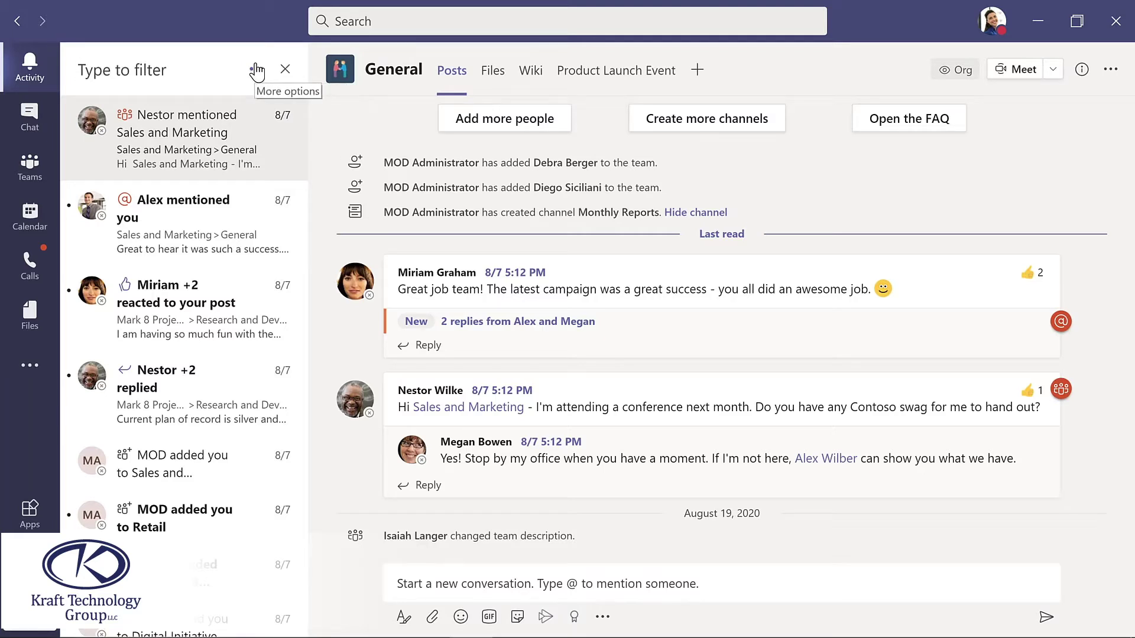
text(ma)
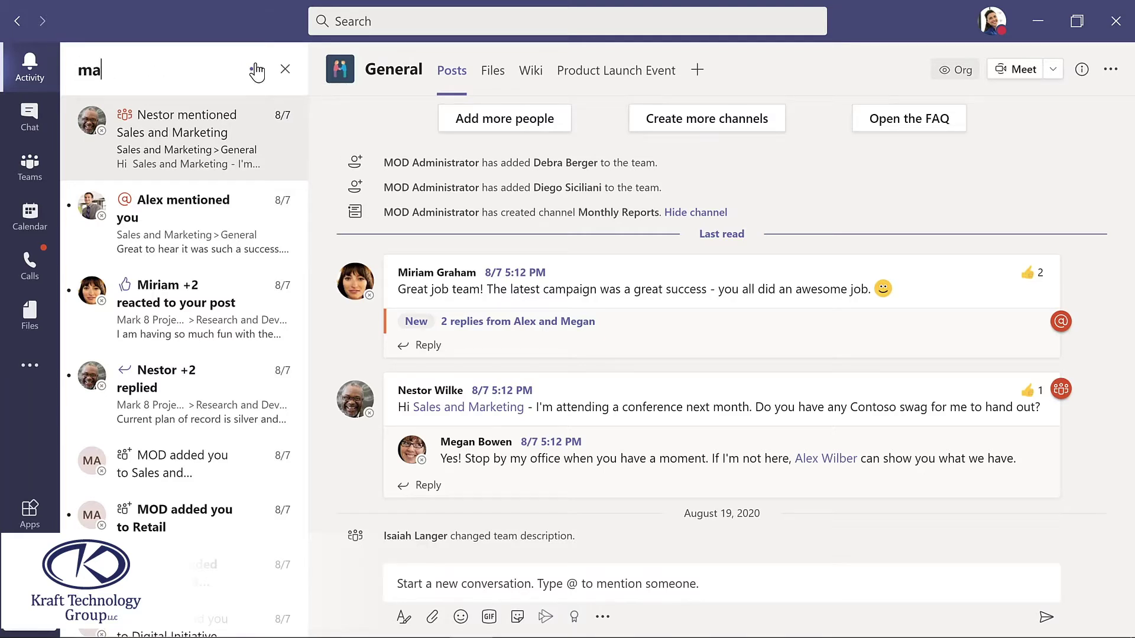
text(rketing)
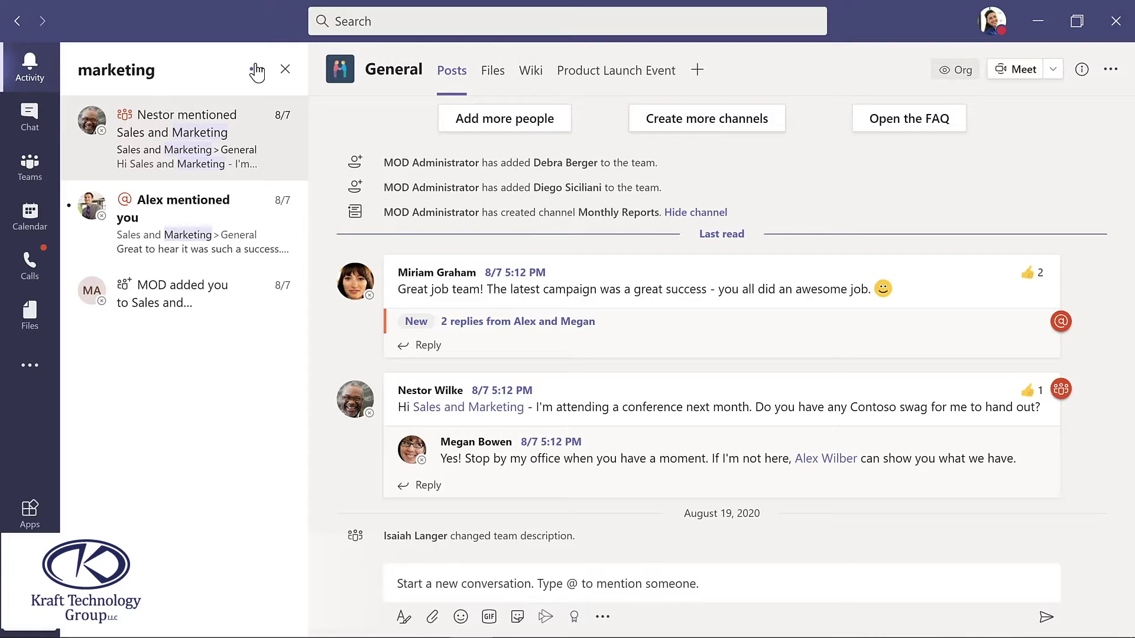
- Look through the Chat, Calendar, Calls, Files and Apps sections and the account options
click(47, 124)
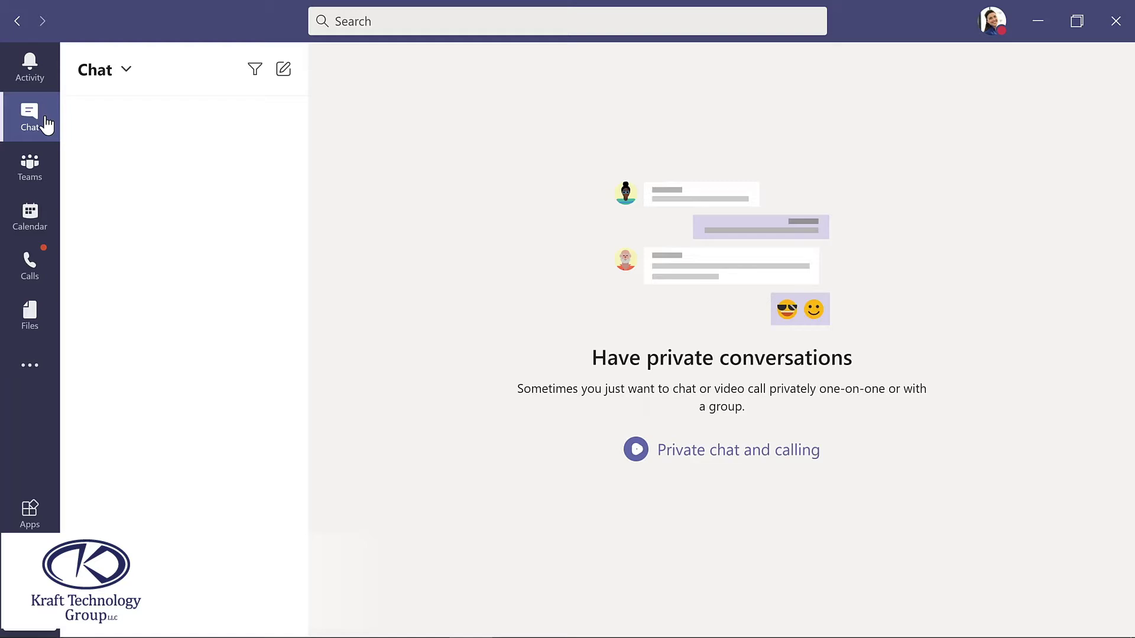
click(53, 218)
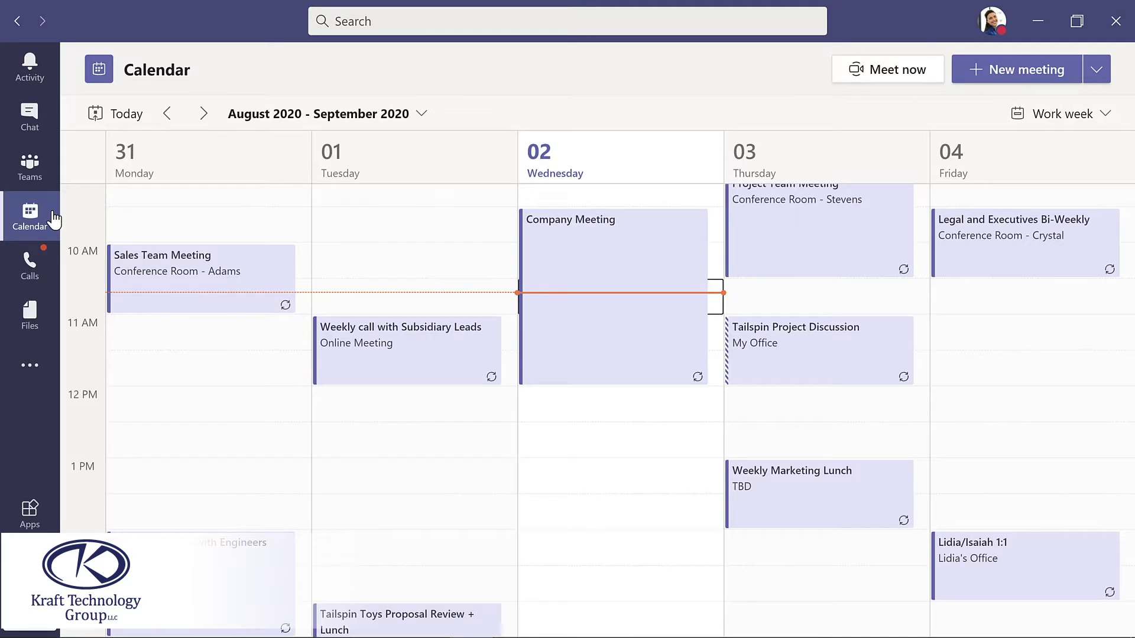
click(37, 271)
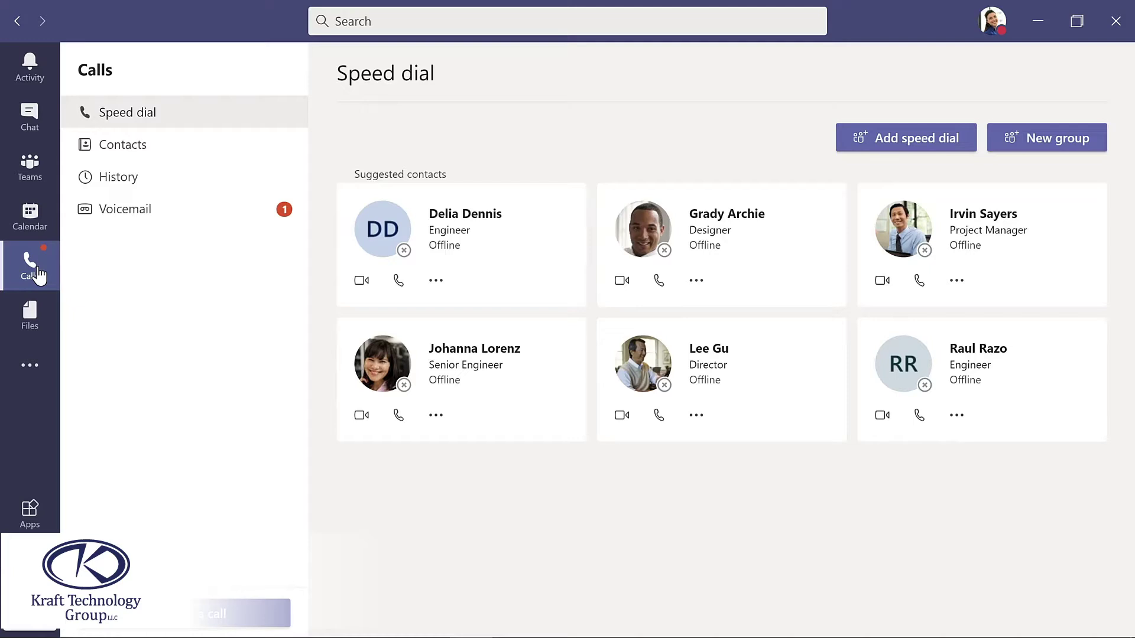
click(30, 316)
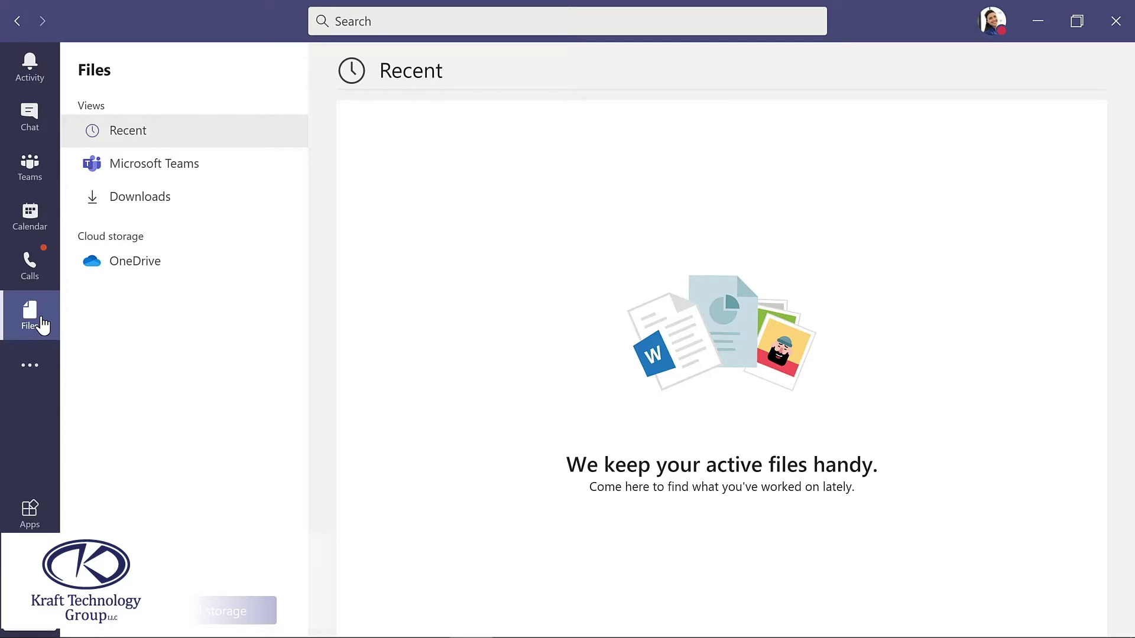
click(31, 514)
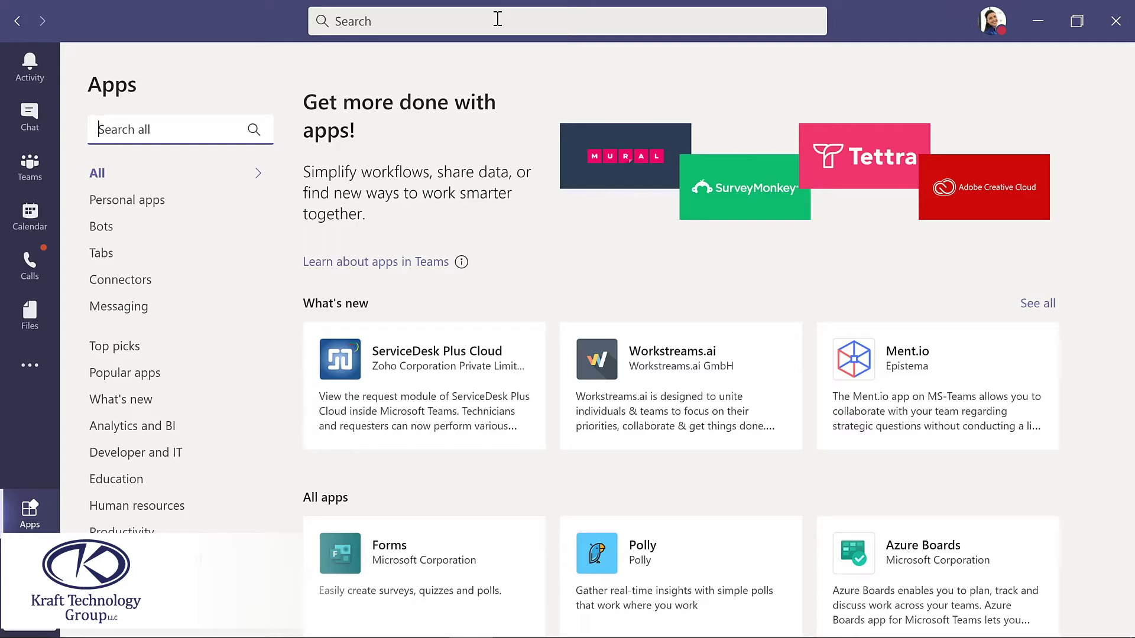
click(991, 27)
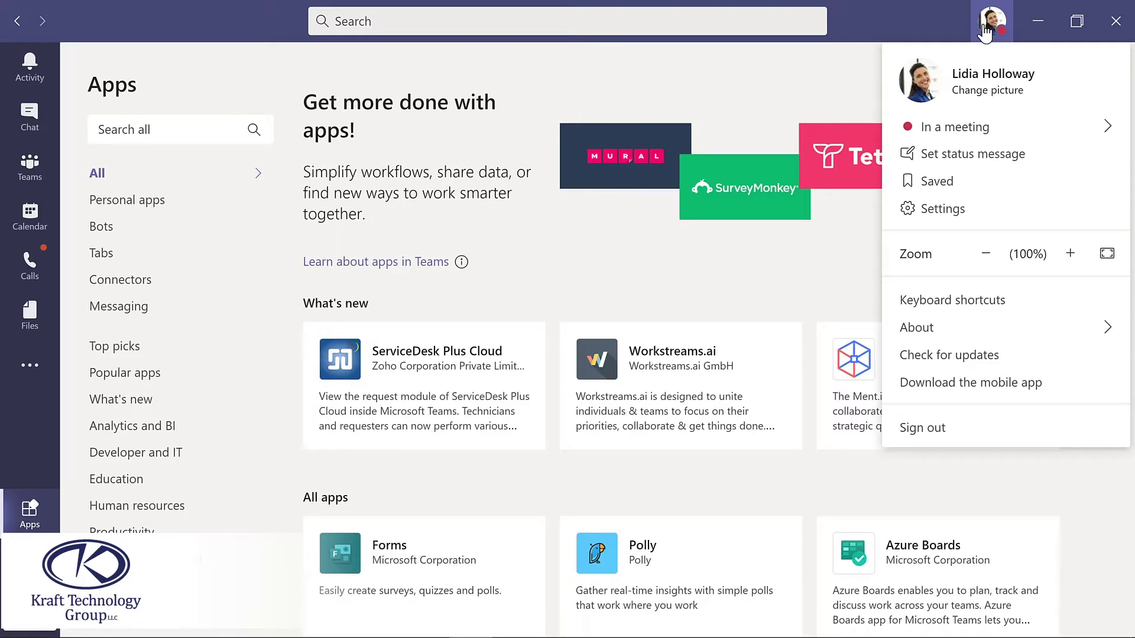
- Create a private team from scratch named Evergreen Project Team
click(47, 171)
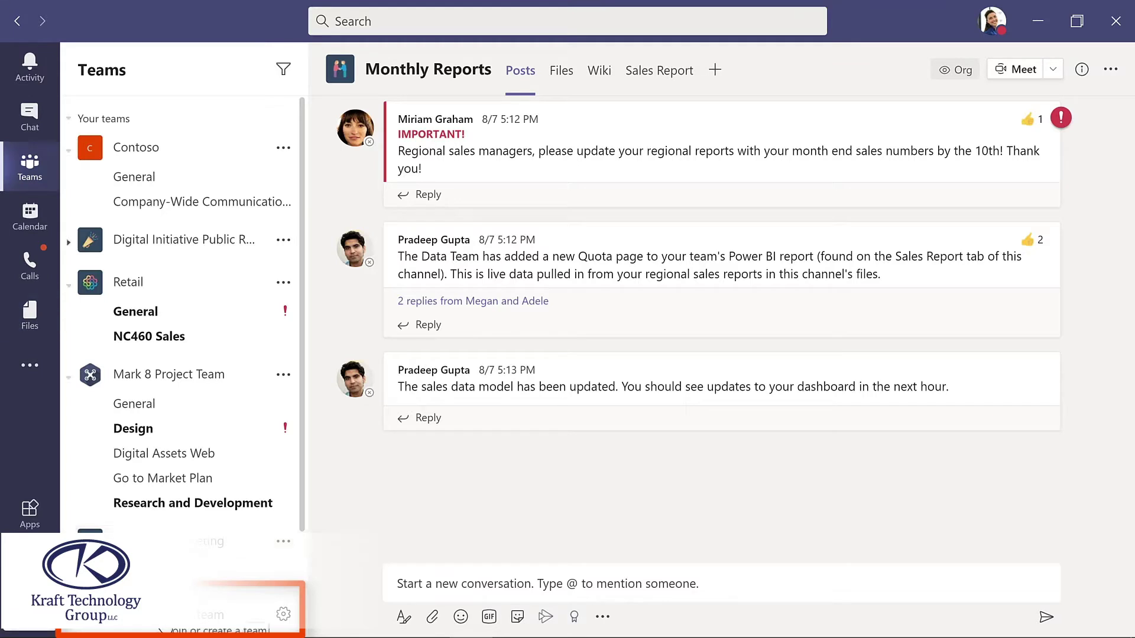
click(161, 630)
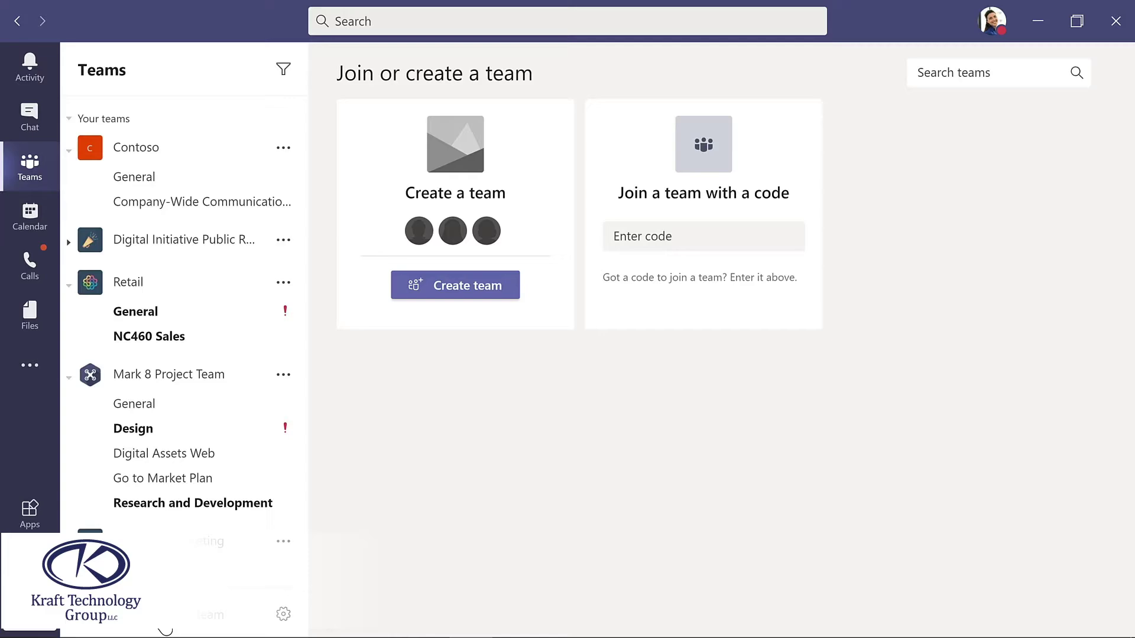
click(462, 285)
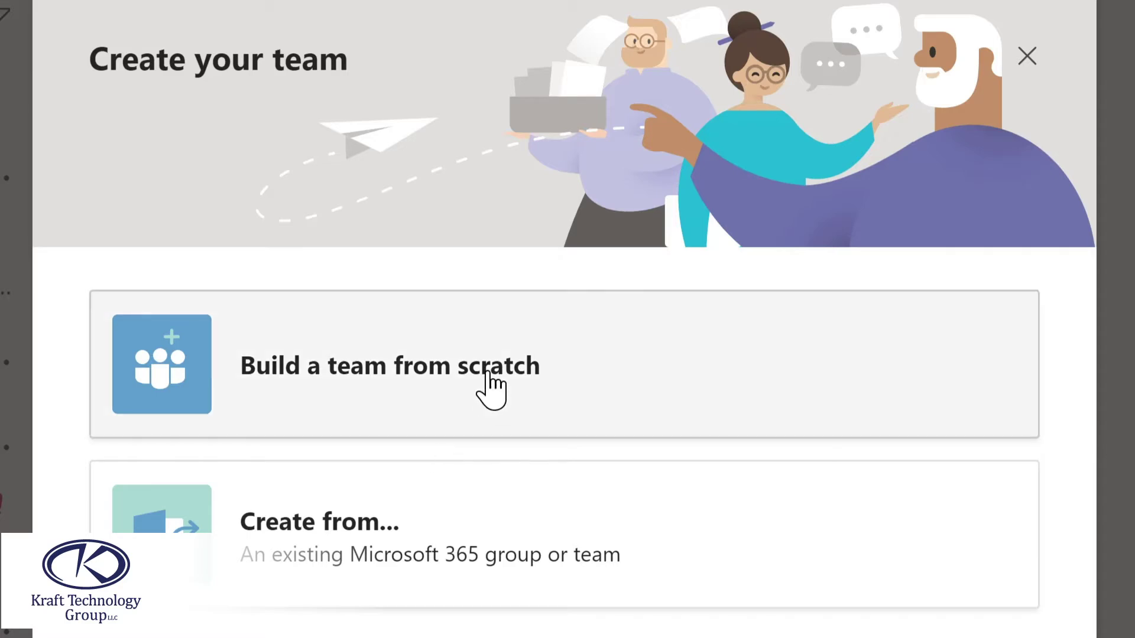
click(488, 387)
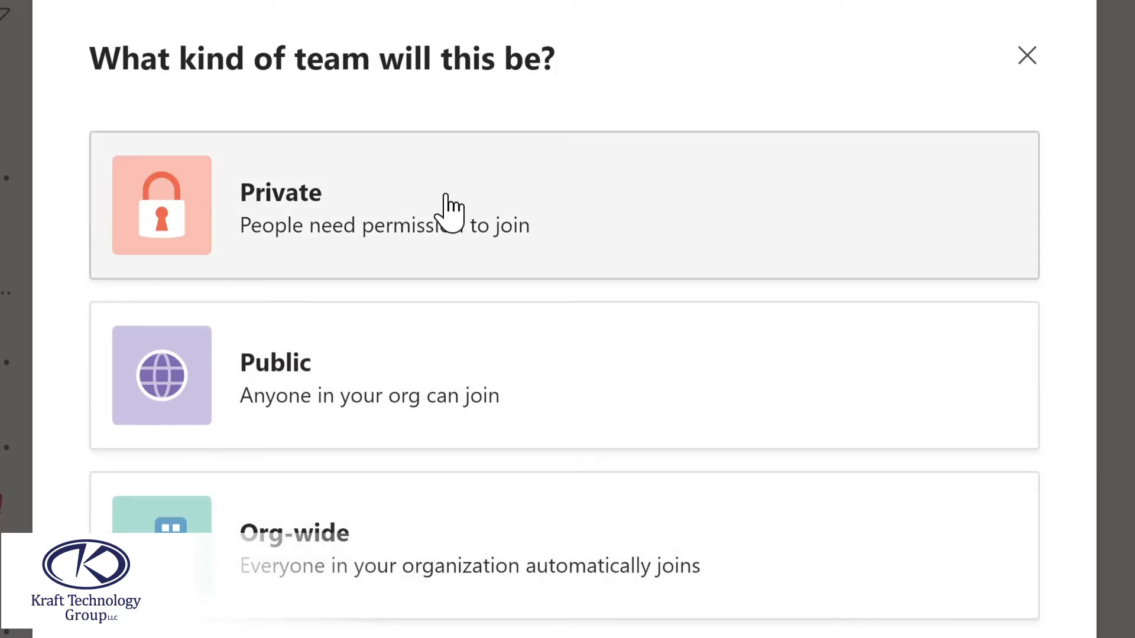
click(449, 207)
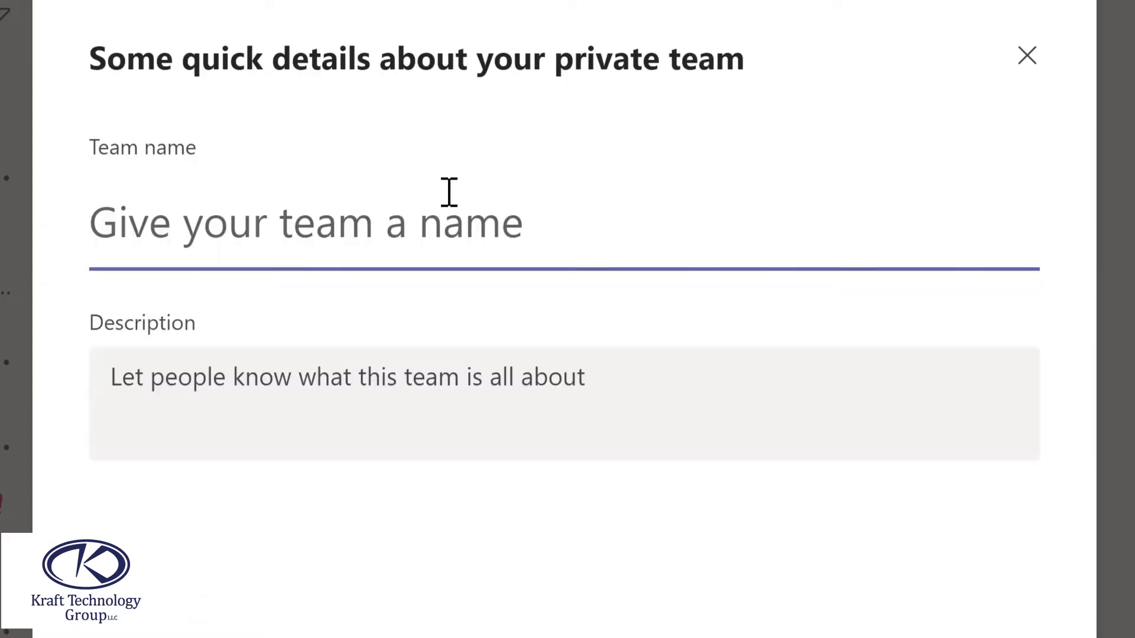
text(Evergre)
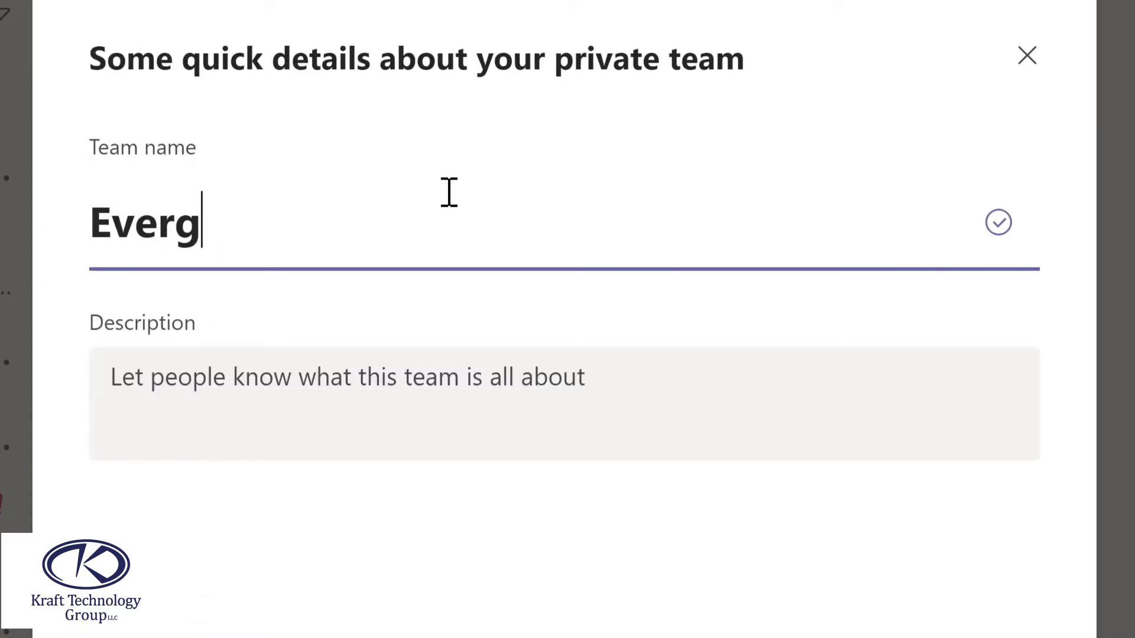
text(en Pr)
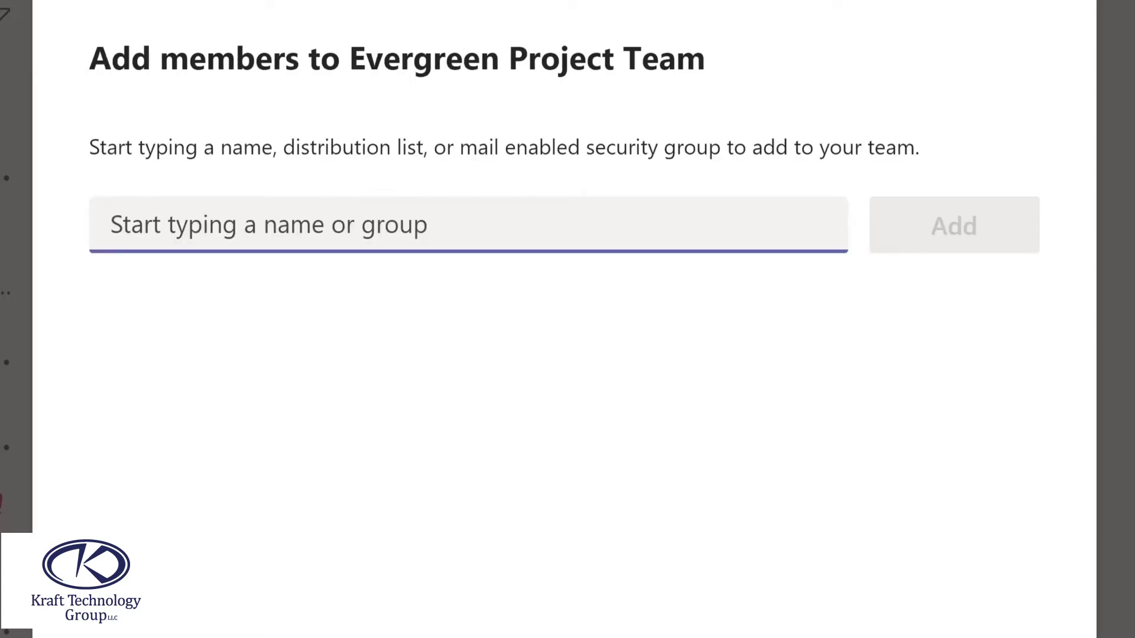
- Add the planner, project manager, IT admin and HR manager as members of the new team and finish its setup
text(Lynn)
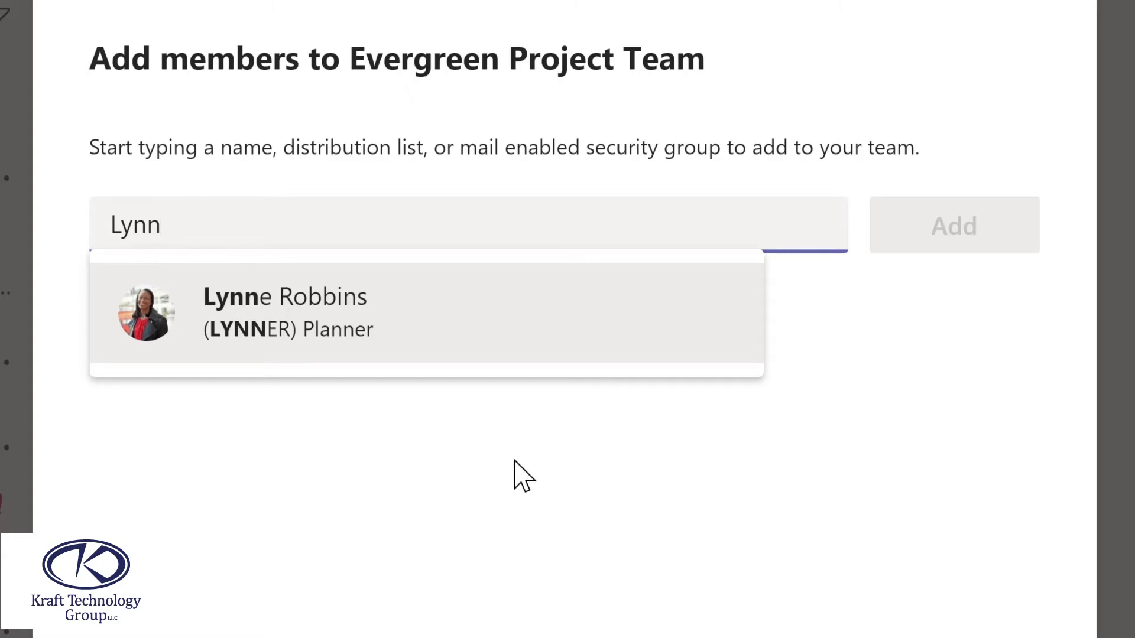
click(334, 325)
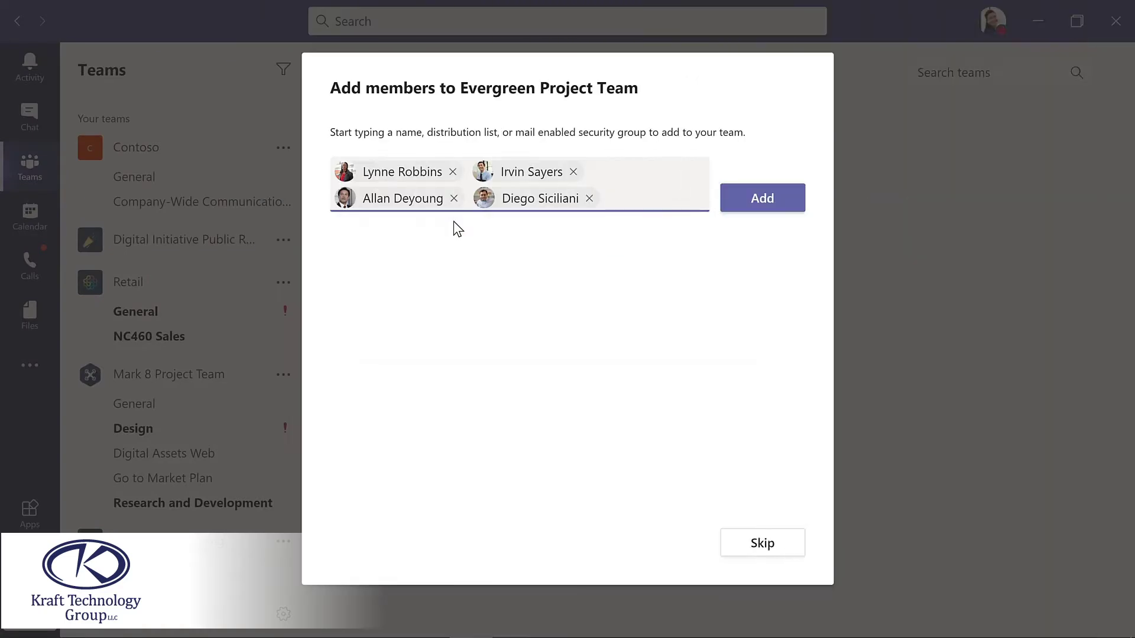
click(762, 207)
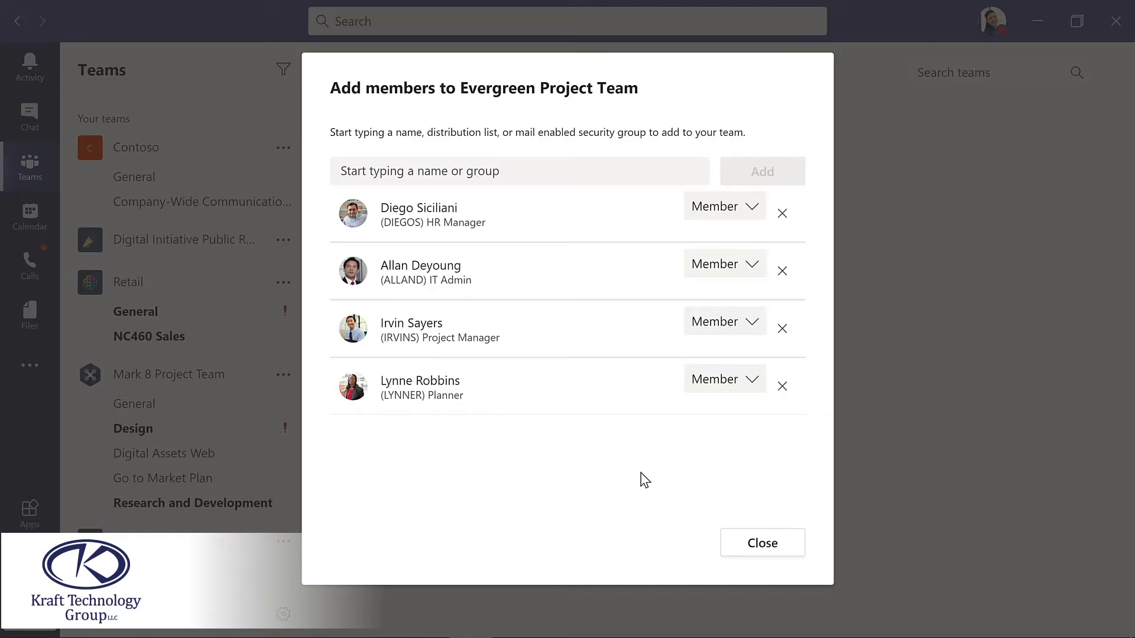
click(761, 544)
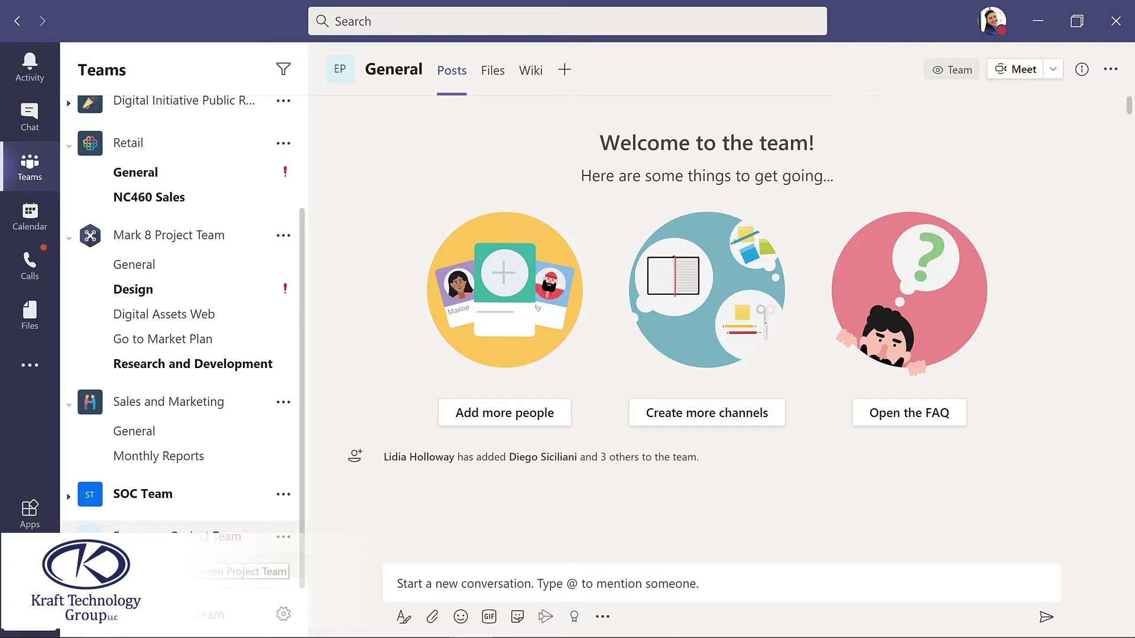
- Move Evergreen Project Team between Mark 8 Project Team and Sales and Marketing in the team list
drag(180, 532, 178, 296)
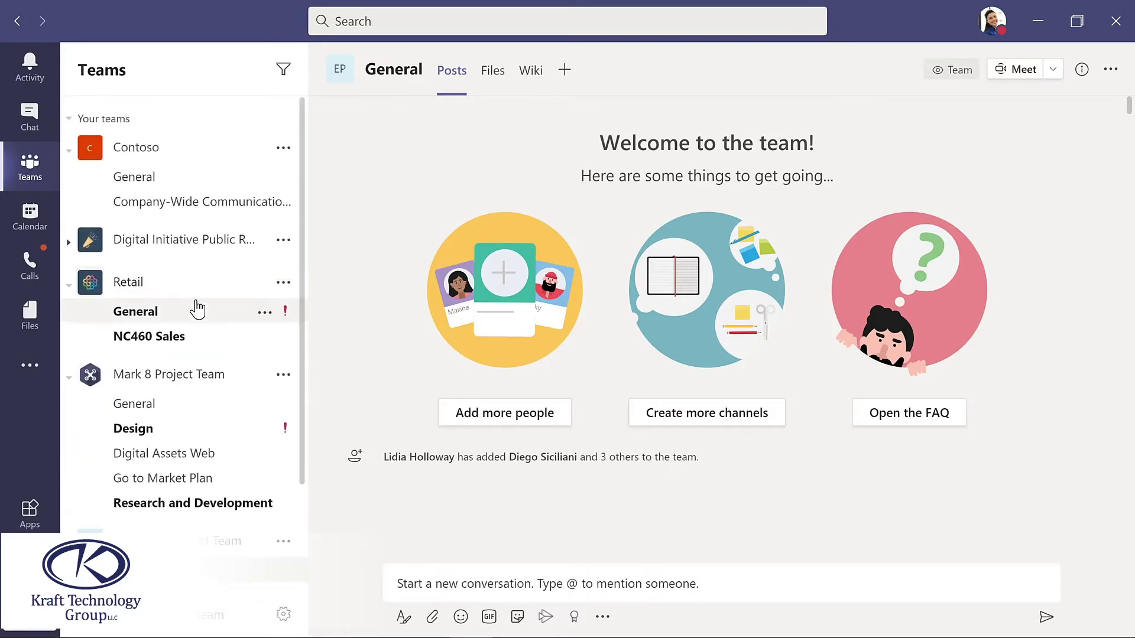
scroll(303, 557, down, 2)
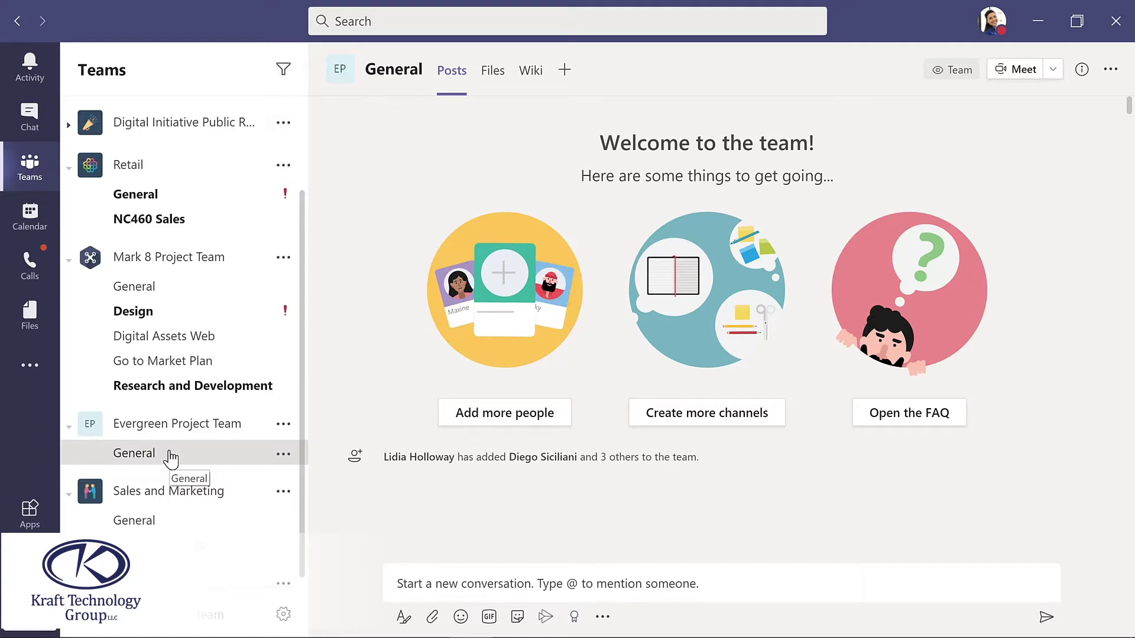
- Post "I'm excited to start planning our new LMS!" with a smile emoji in the Evergreen Project Team's General channel
click(400, 588)
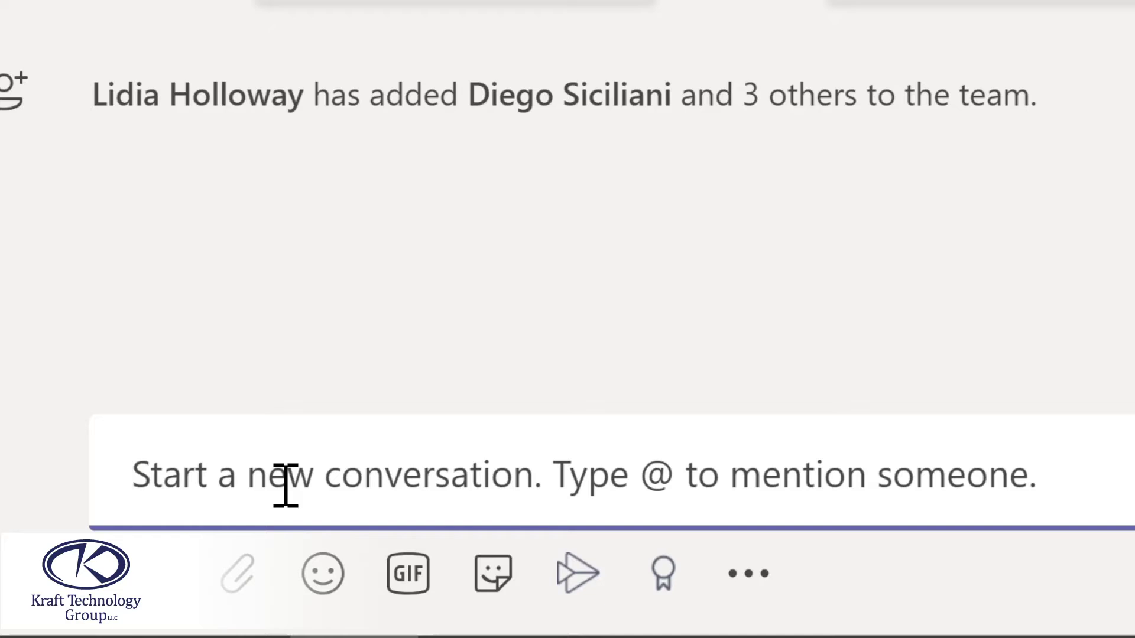
text(I'm excited to start planning our new LMS!)
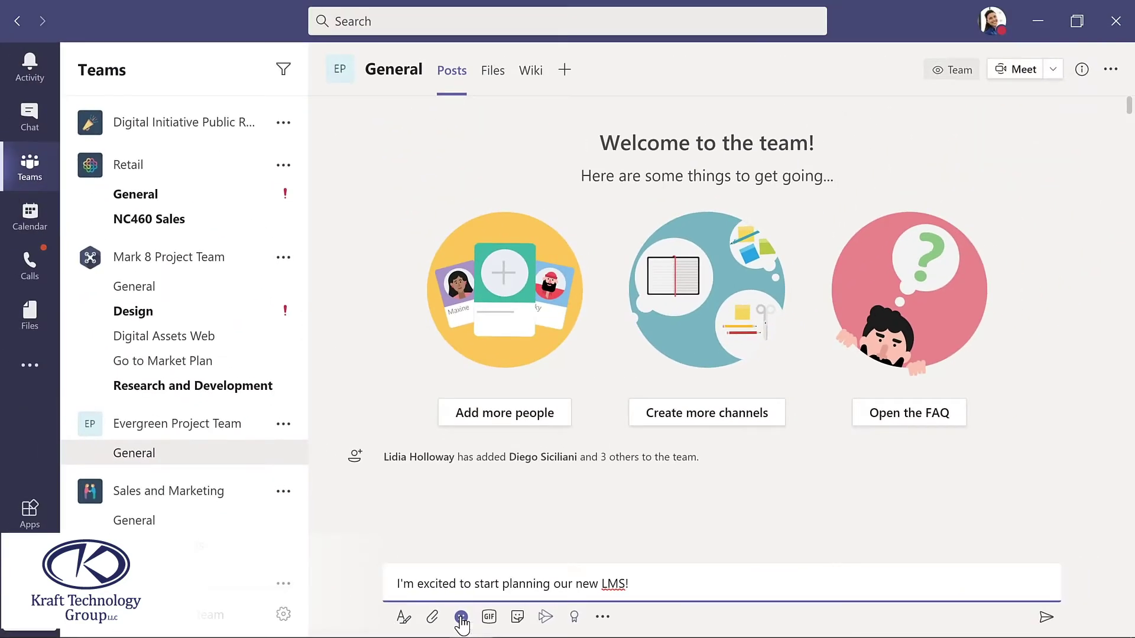
click(461, 618)
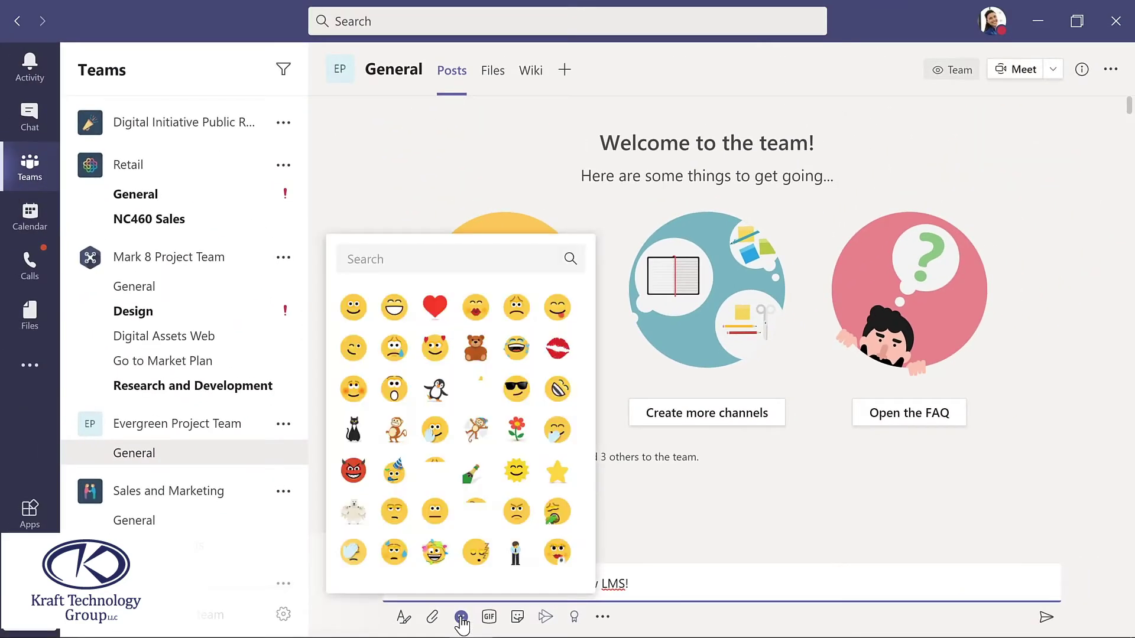
click(351, 309)
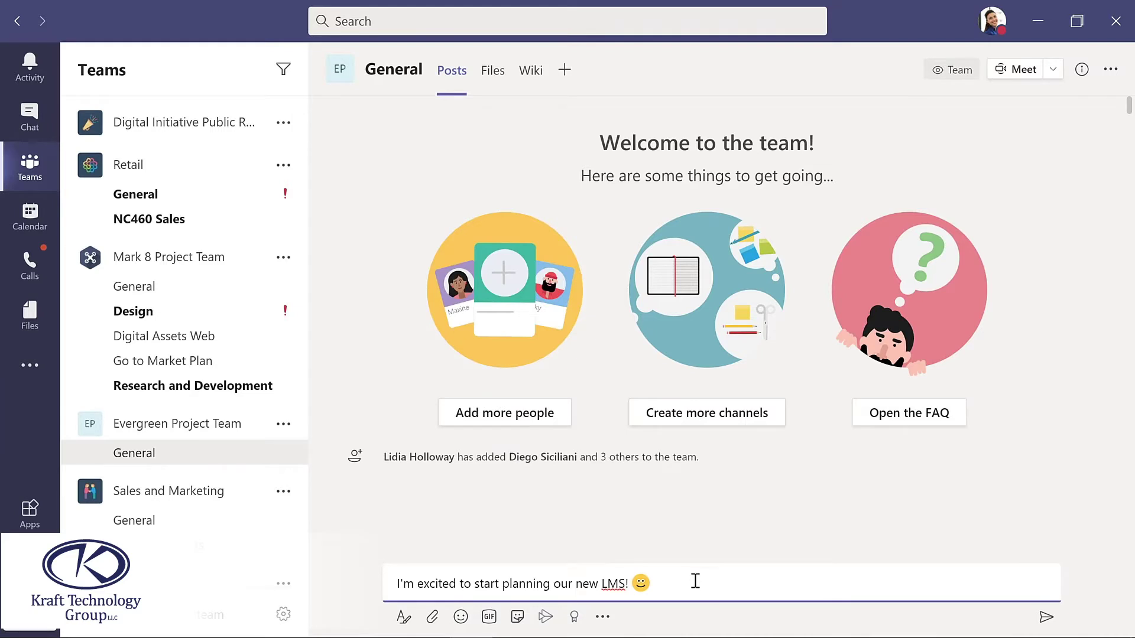
click(1046, 618)
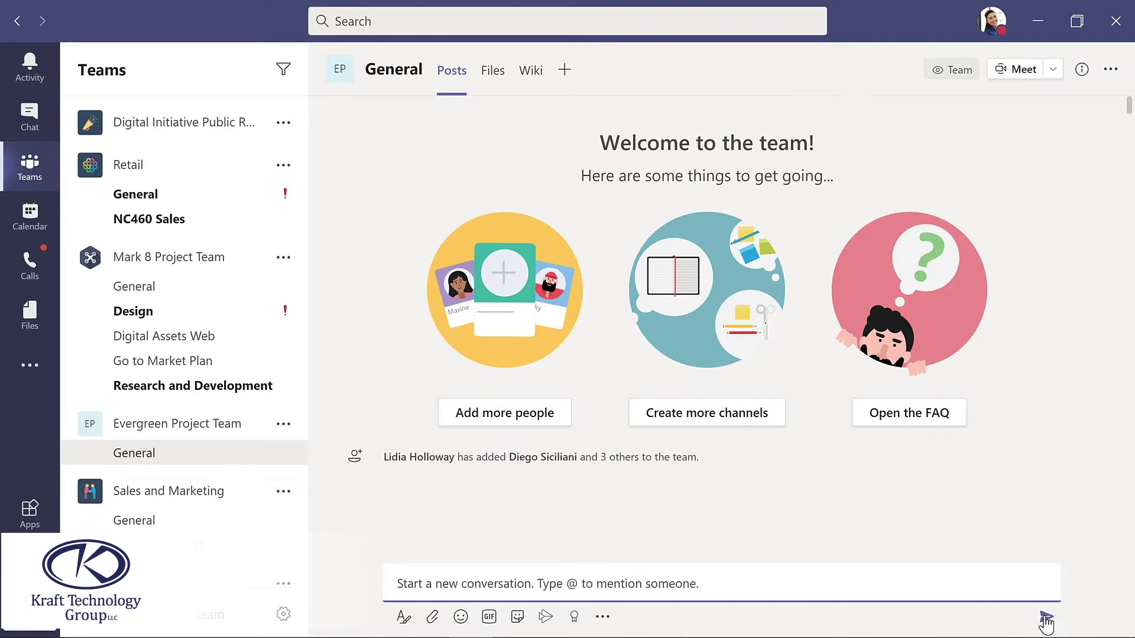
click(342, 554)
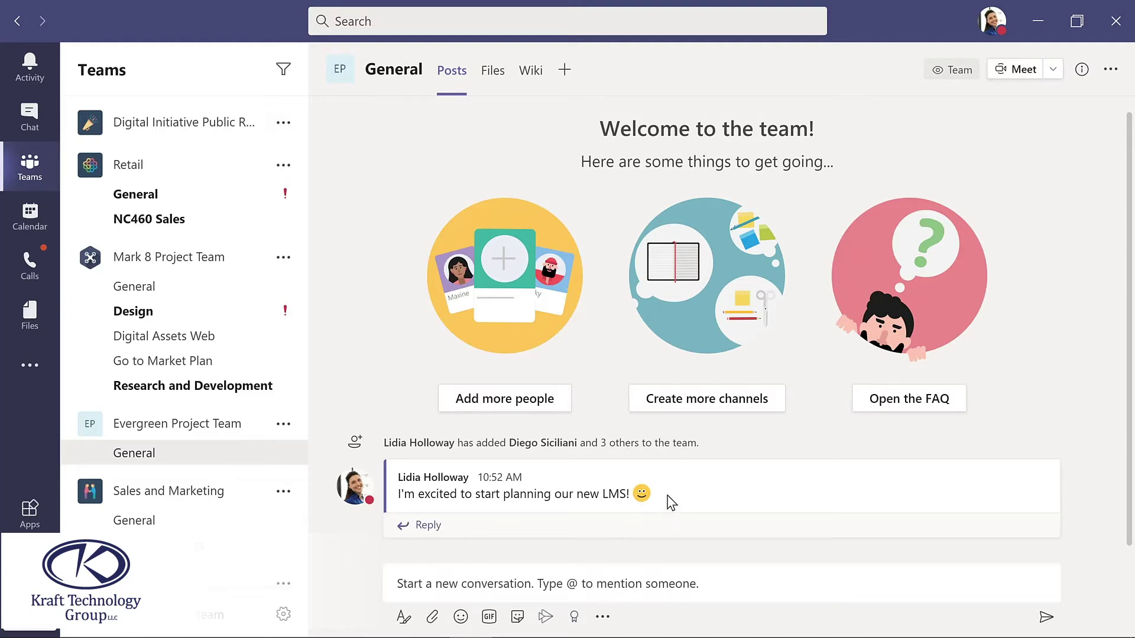
mouse_move(670, 500)
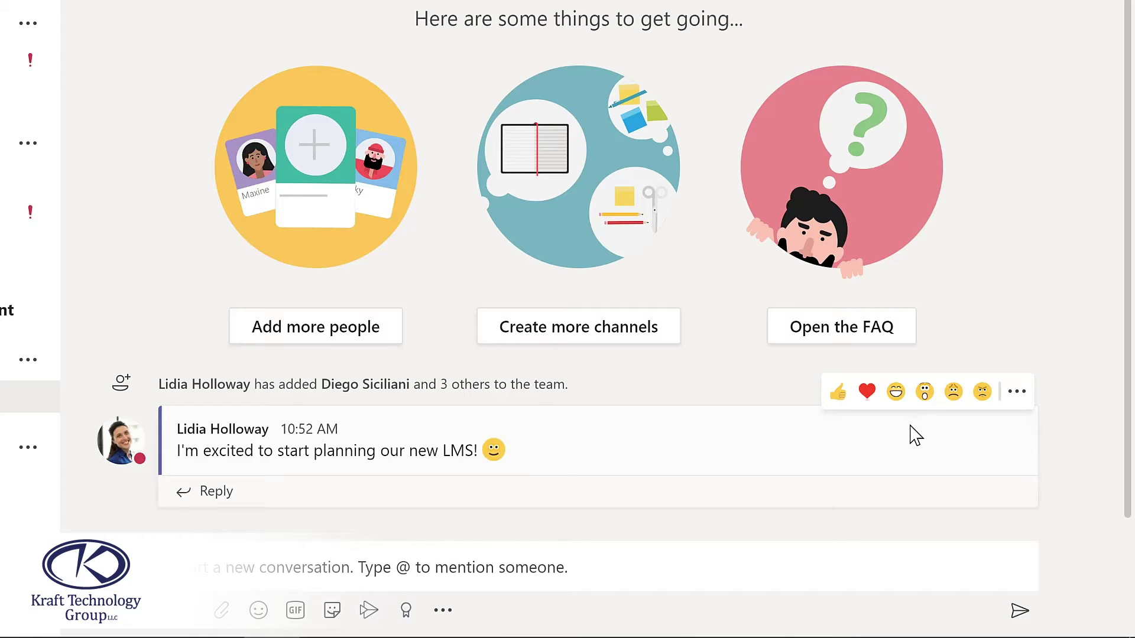
click(1018, 395)
mouse_move(1020, 401)
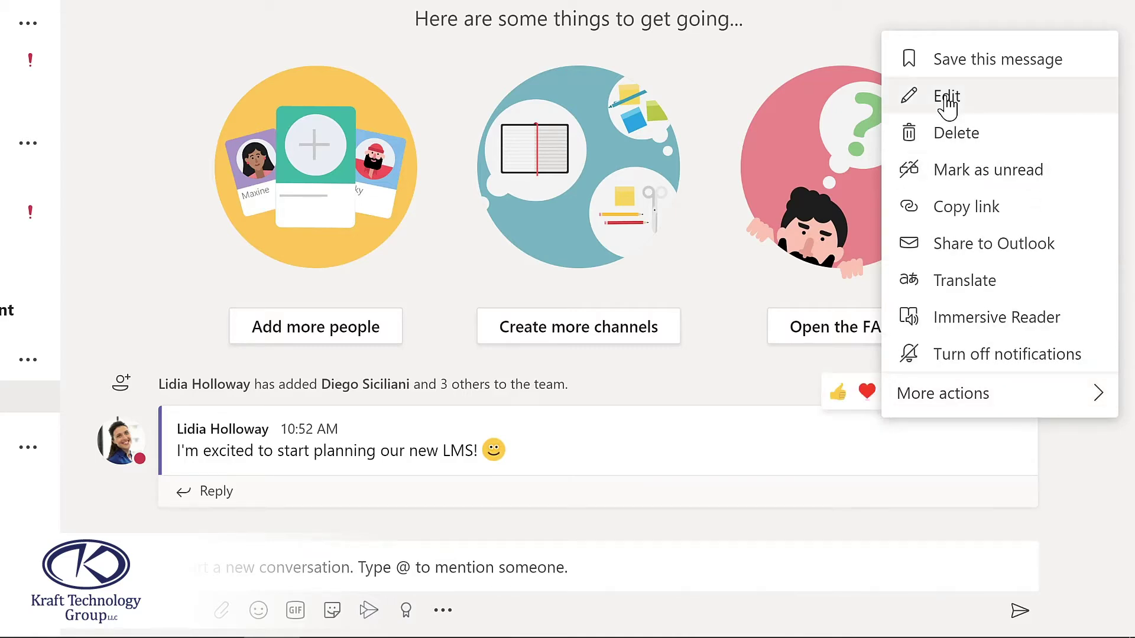
click(946, 99)
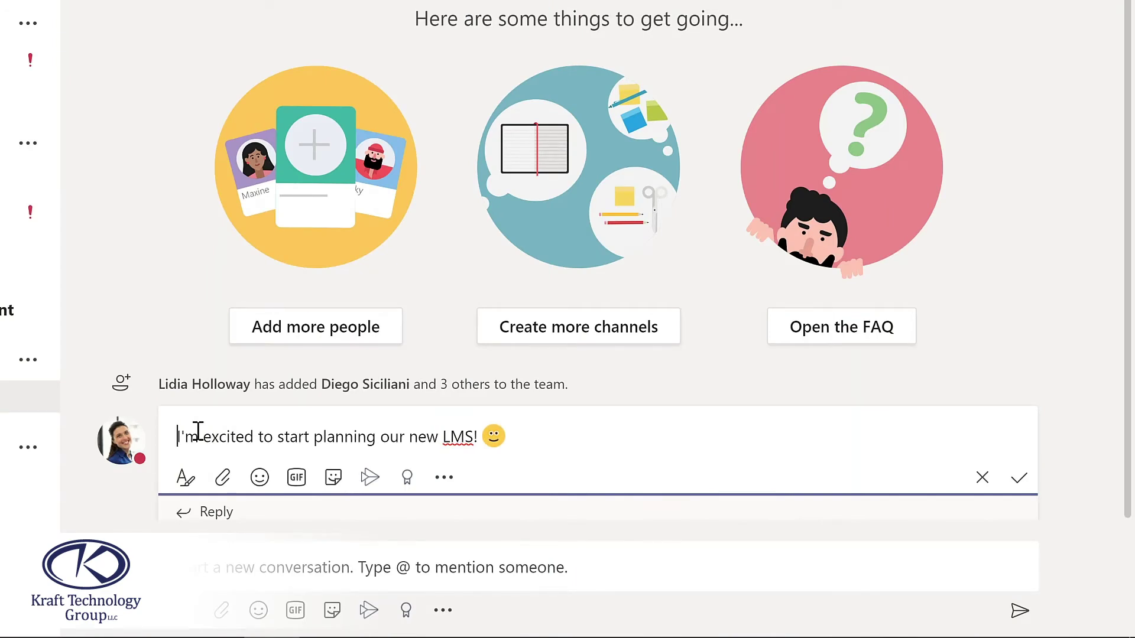
text(@)
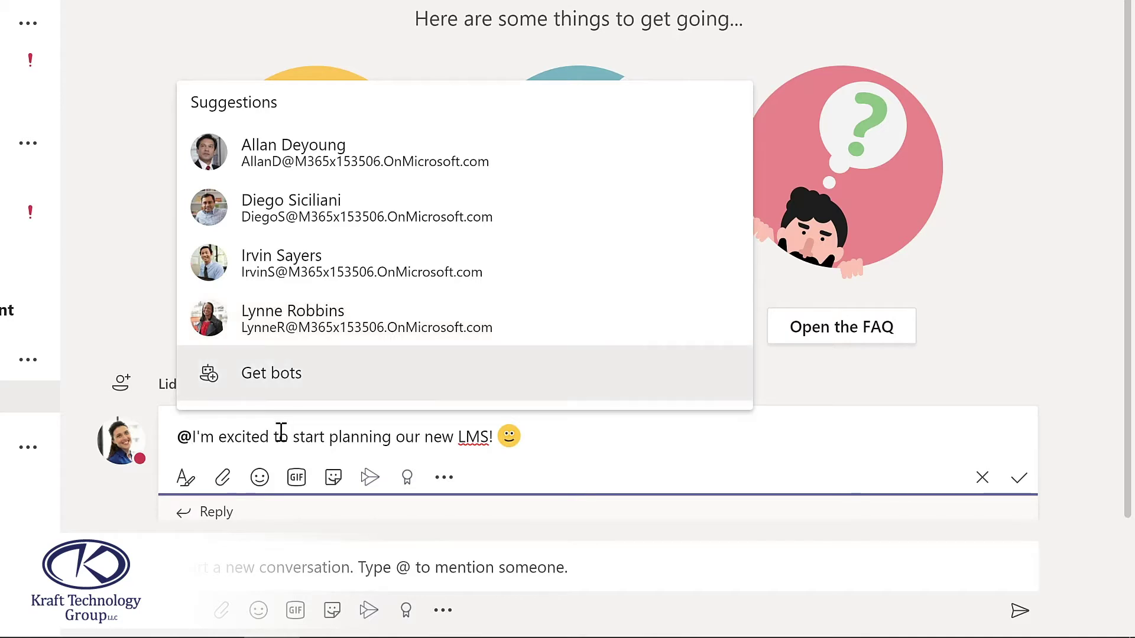
text(team)
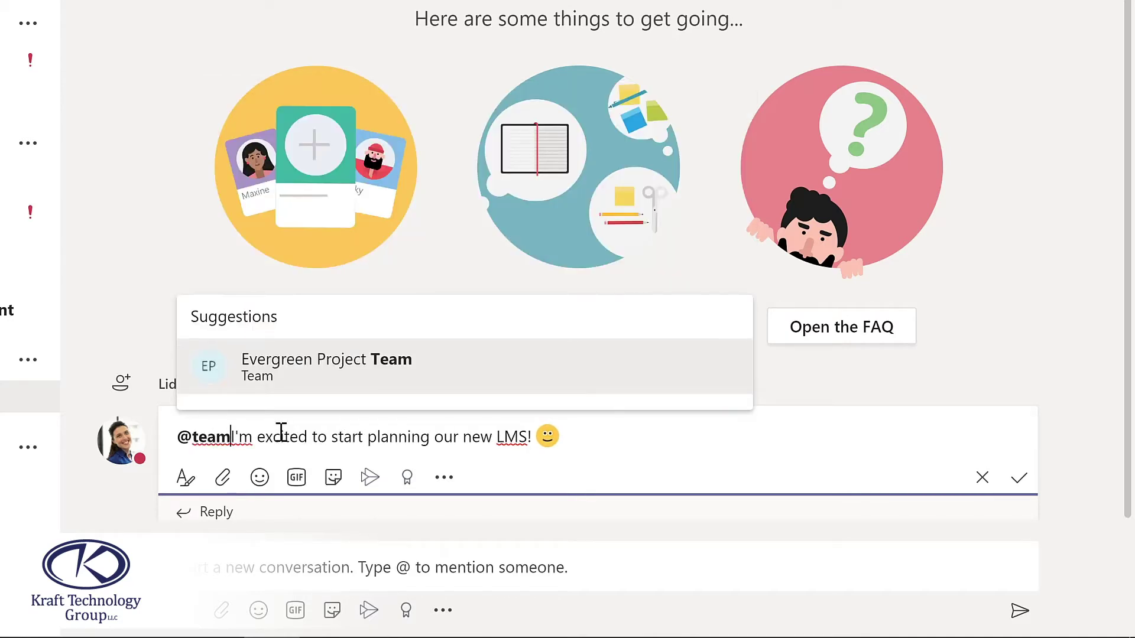
click(310, 373)
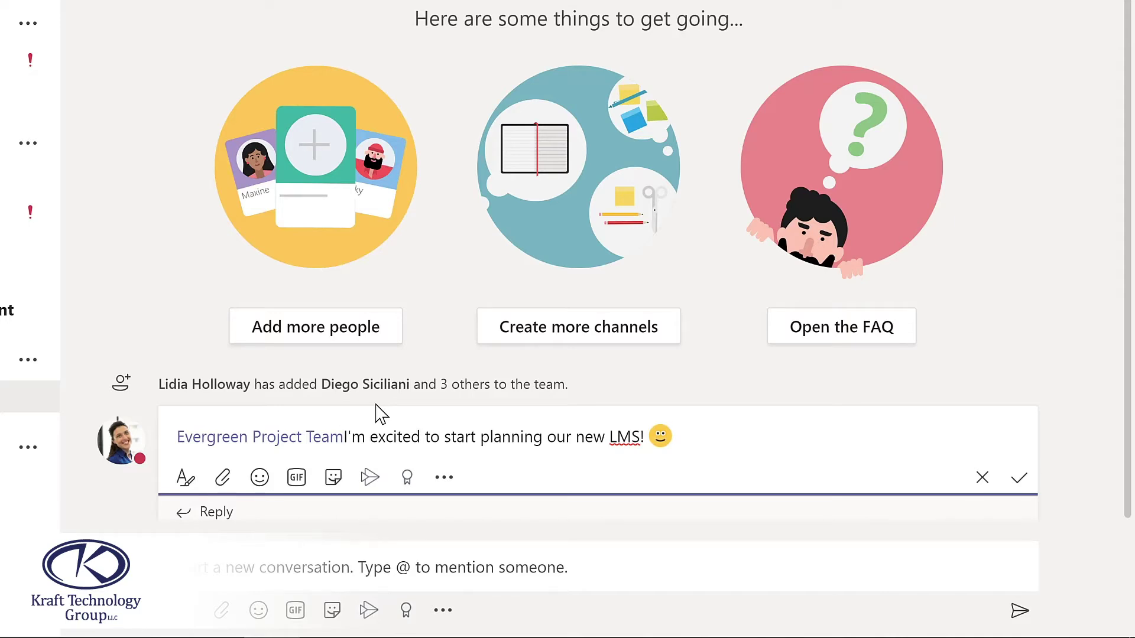
text(,)
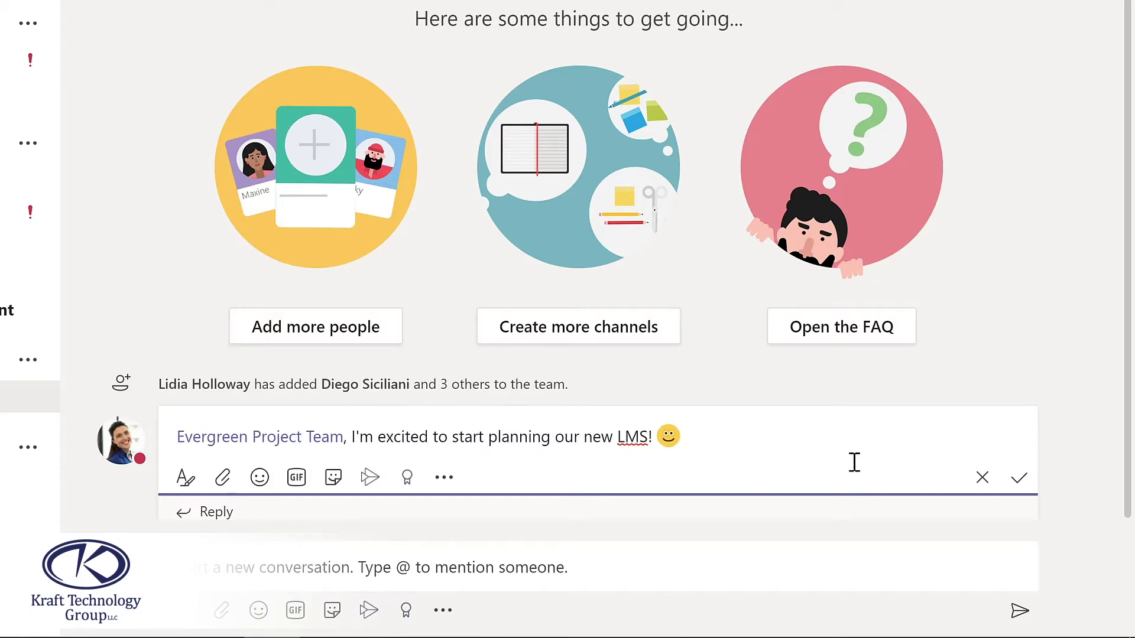
click(1020, 479)
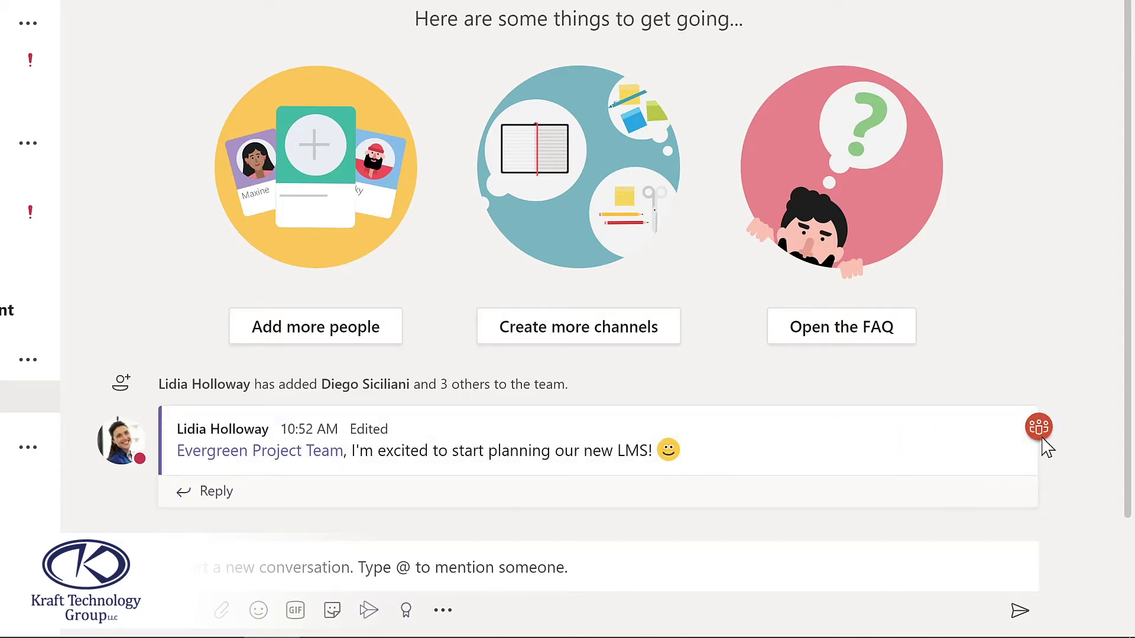
mouse_move(1042, 438)
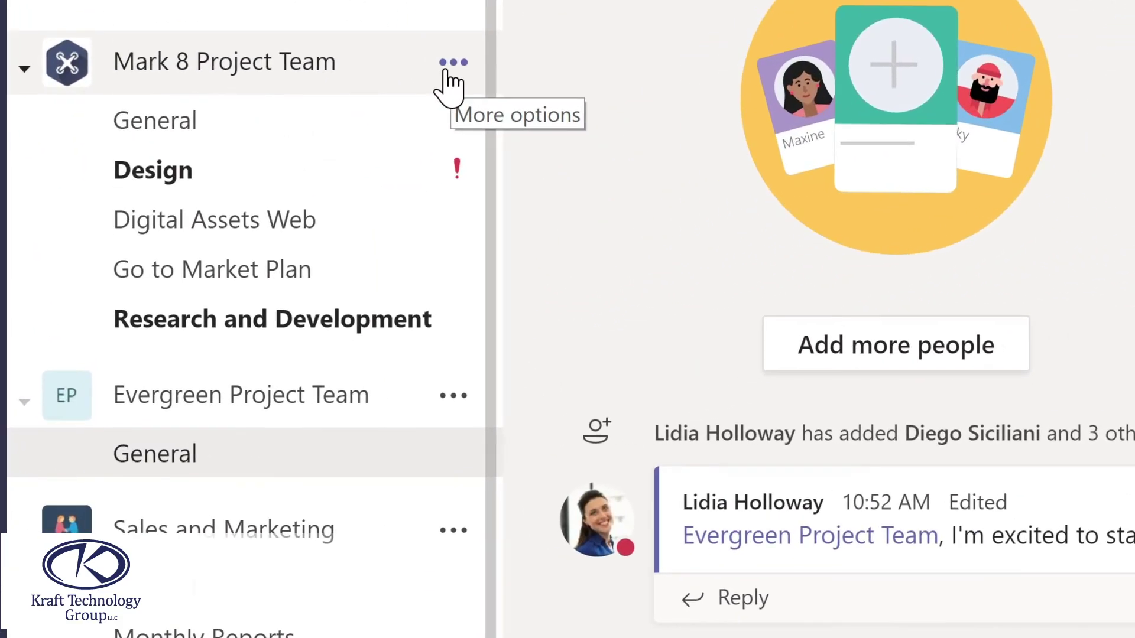
- Review the Mark 8 Project Team's full list of members and guests, its channels and its analytics
click(450, 65)
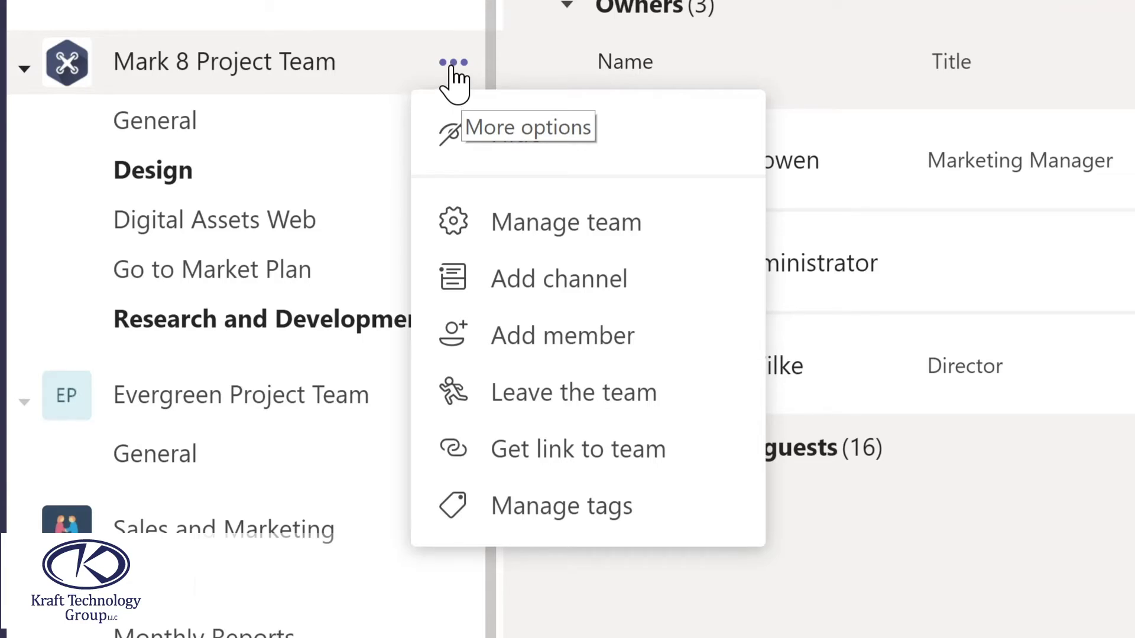
click(548, 229)
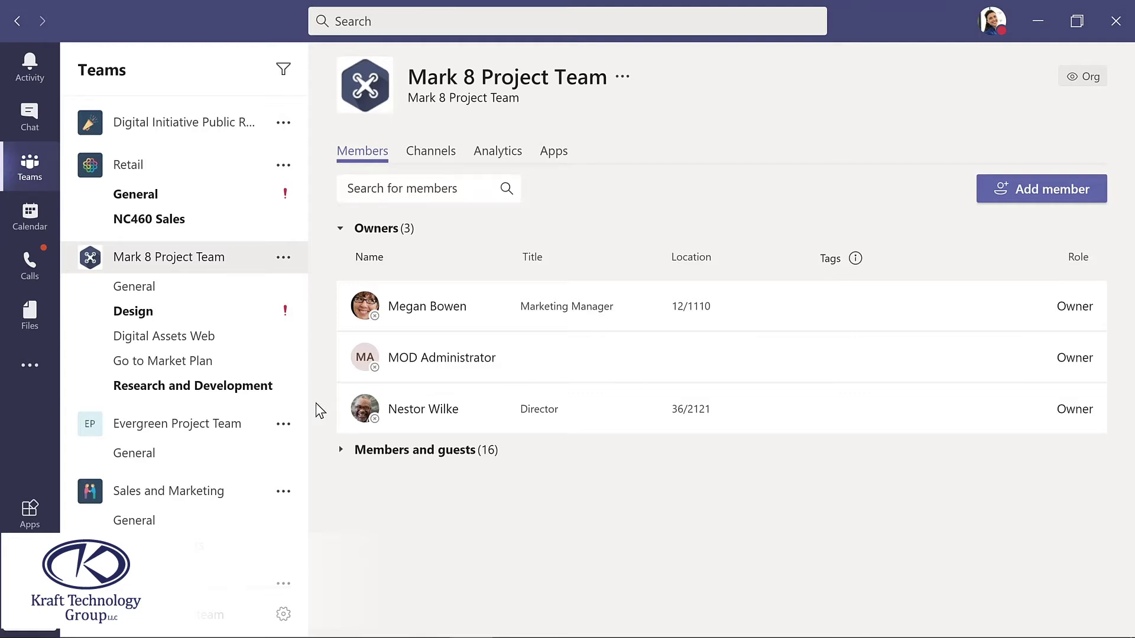
click(385, 456)
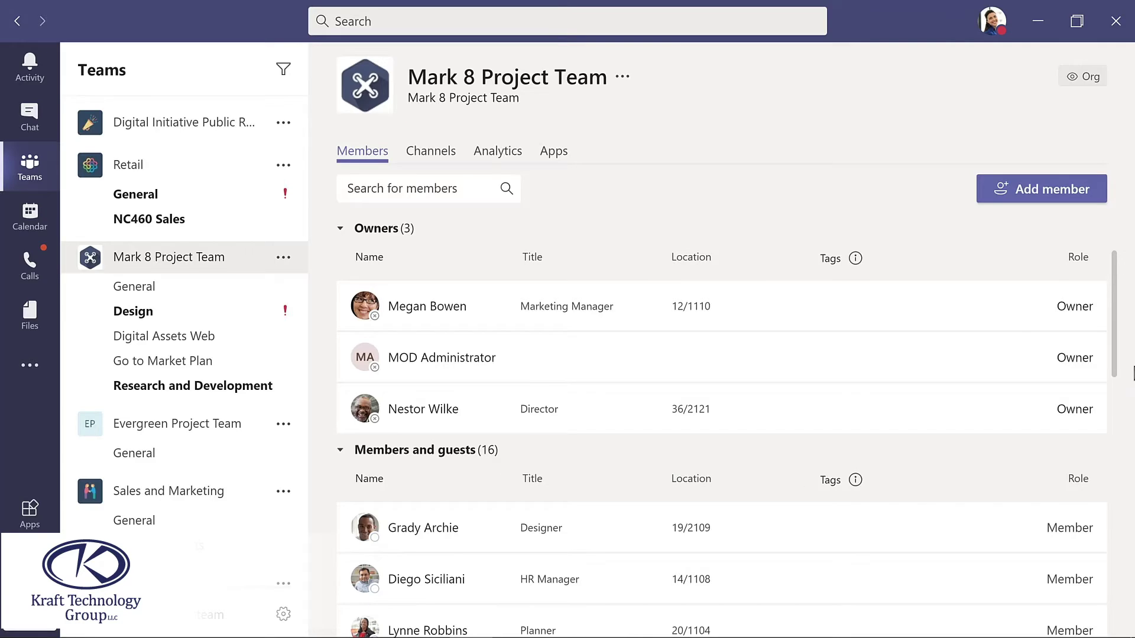
scroll(1114, 355, down, 3)
scroll(1129, 459, down, 5)
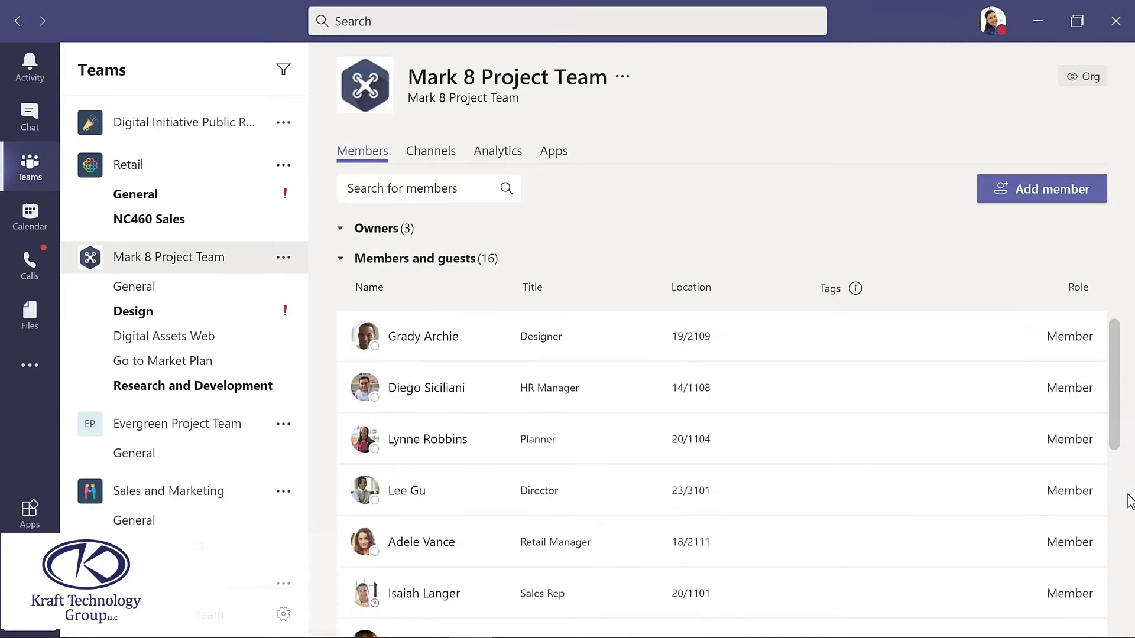
scroll(1125, 611, down, 5)
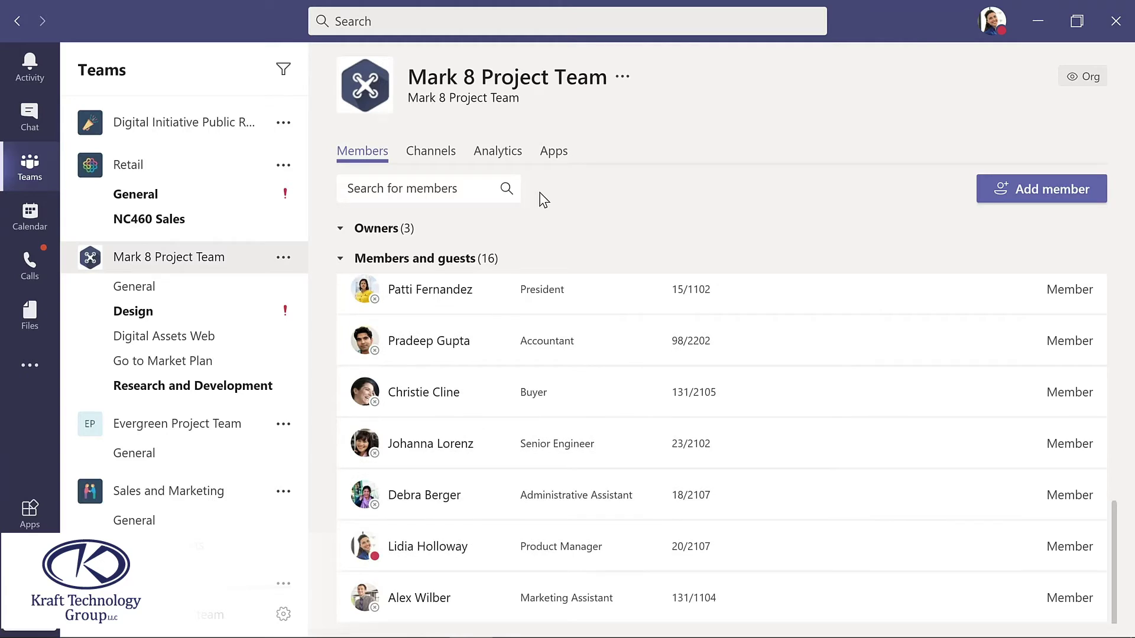
click(430, 157)
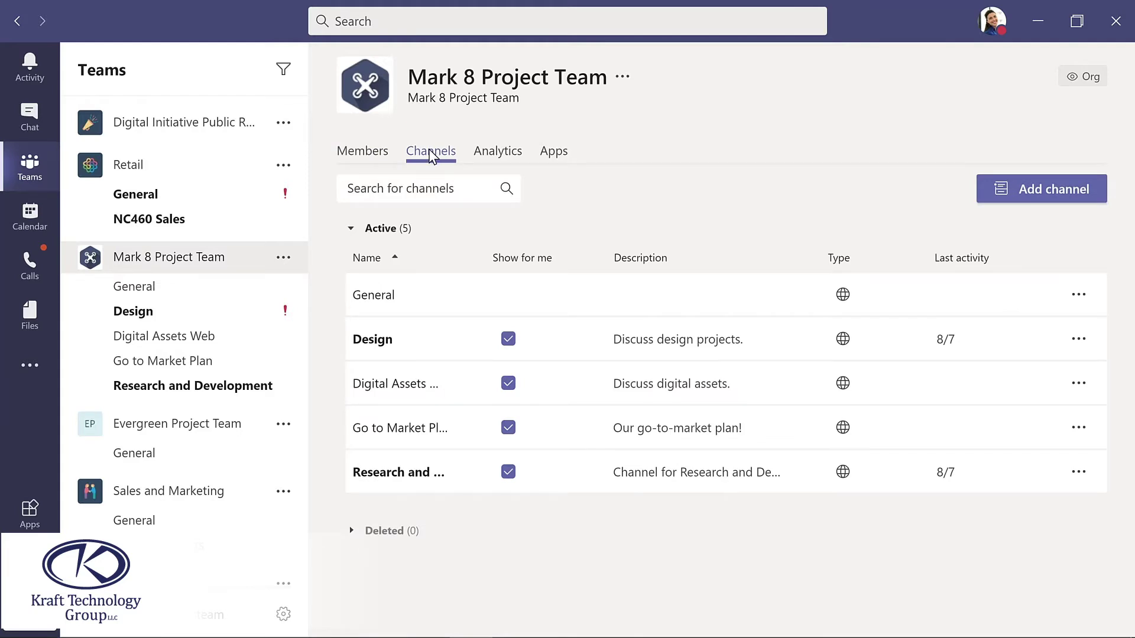
click(497, 157)
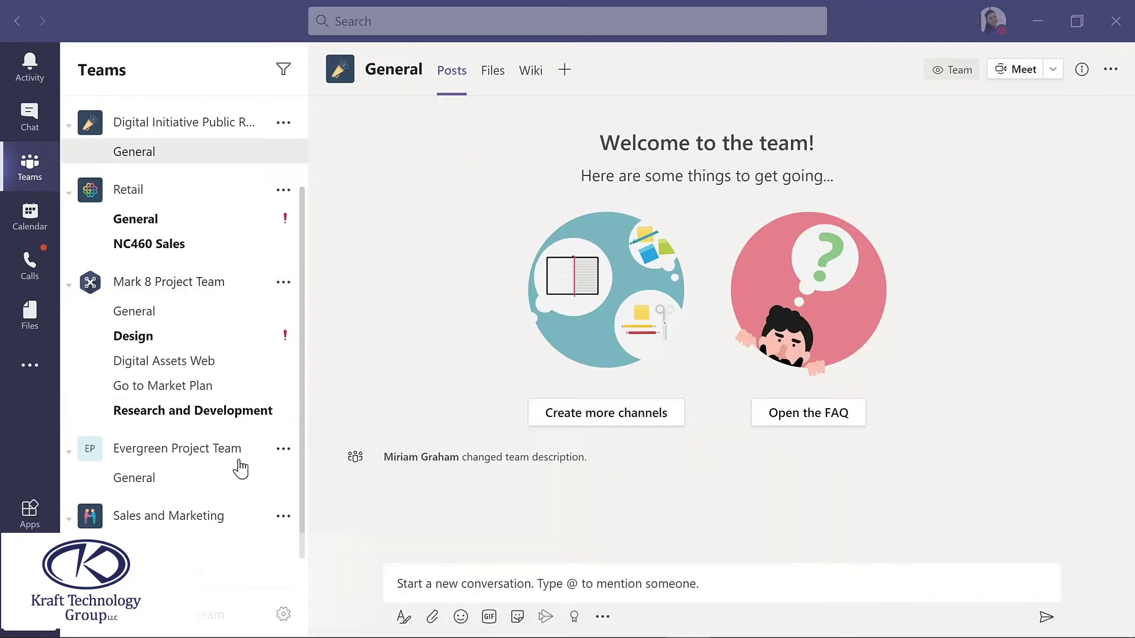
- Add the director as a new member of Evergreen Project Team
click(284, 450)
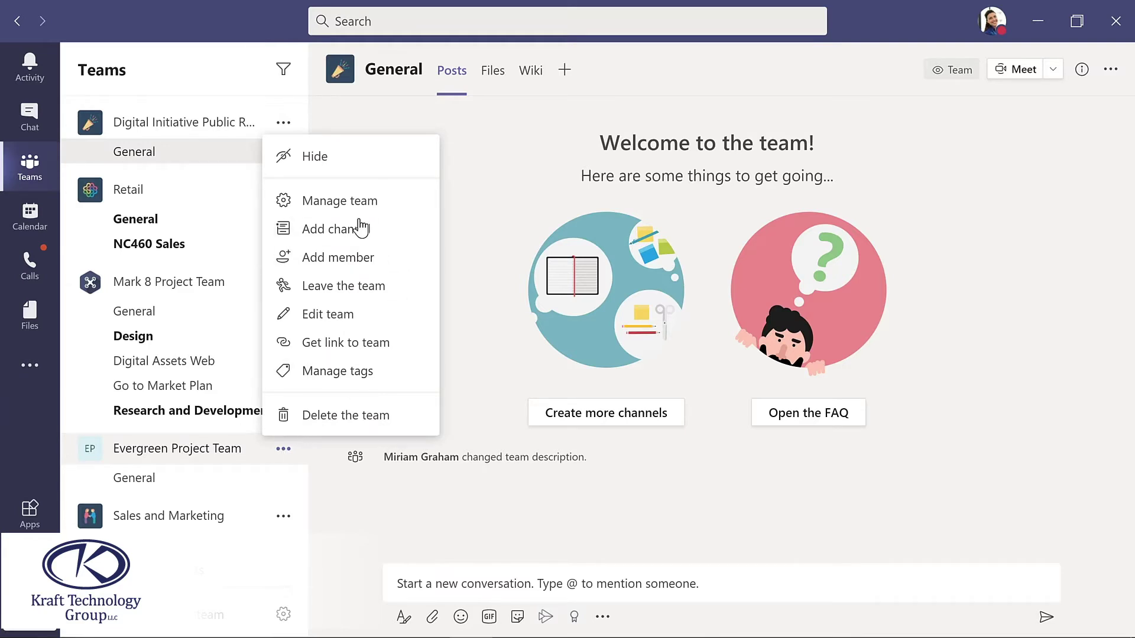
click(335, 258)
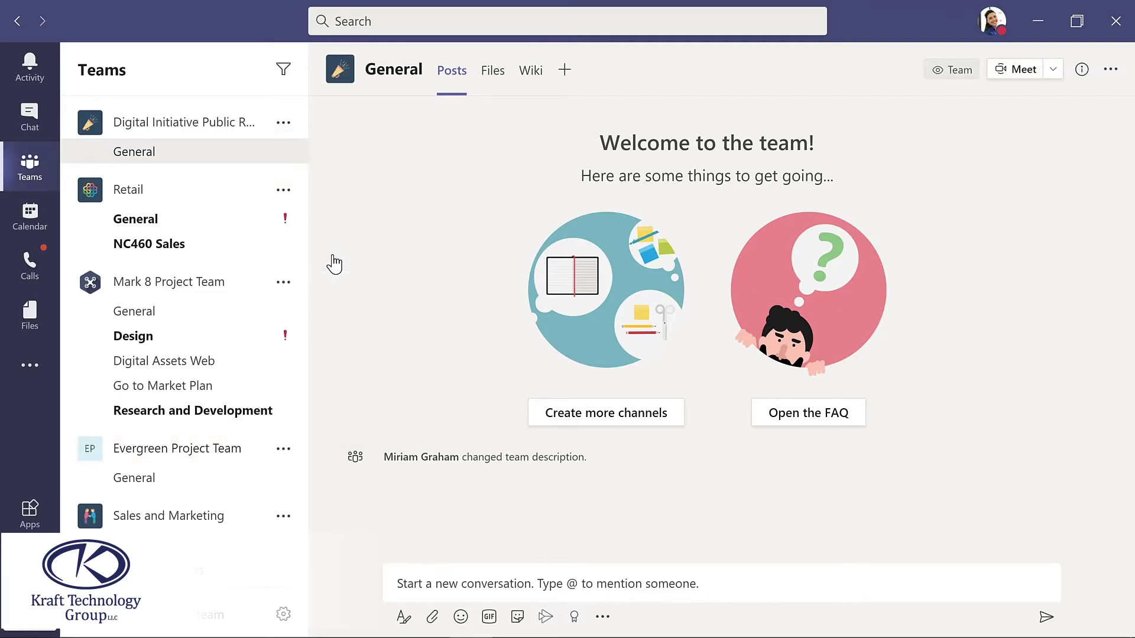
text(nestor)
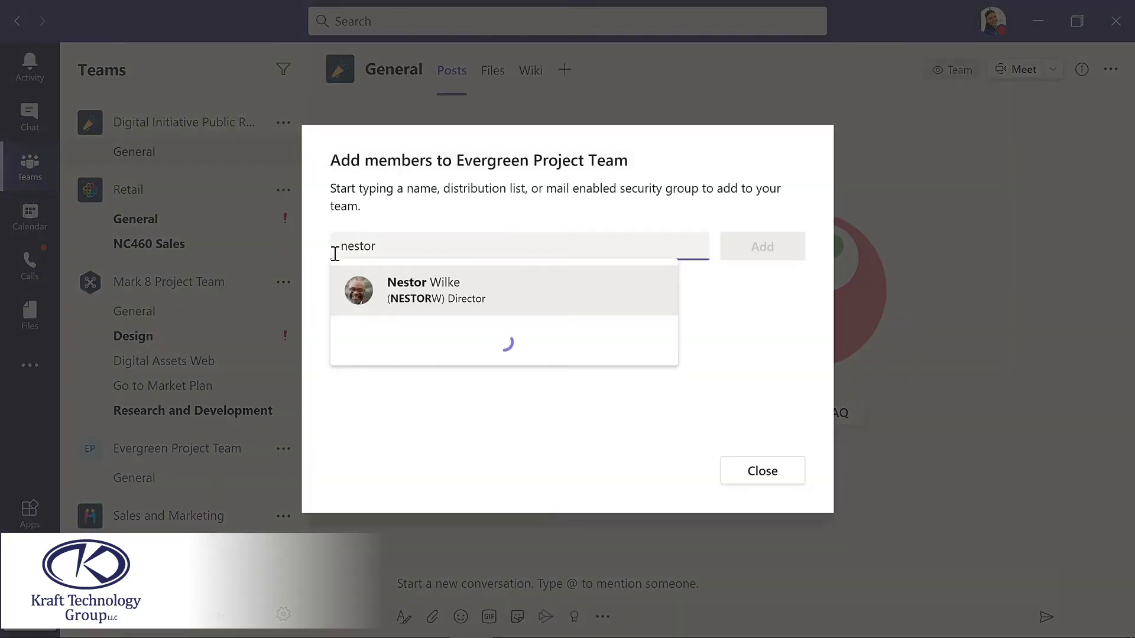
key(Return)
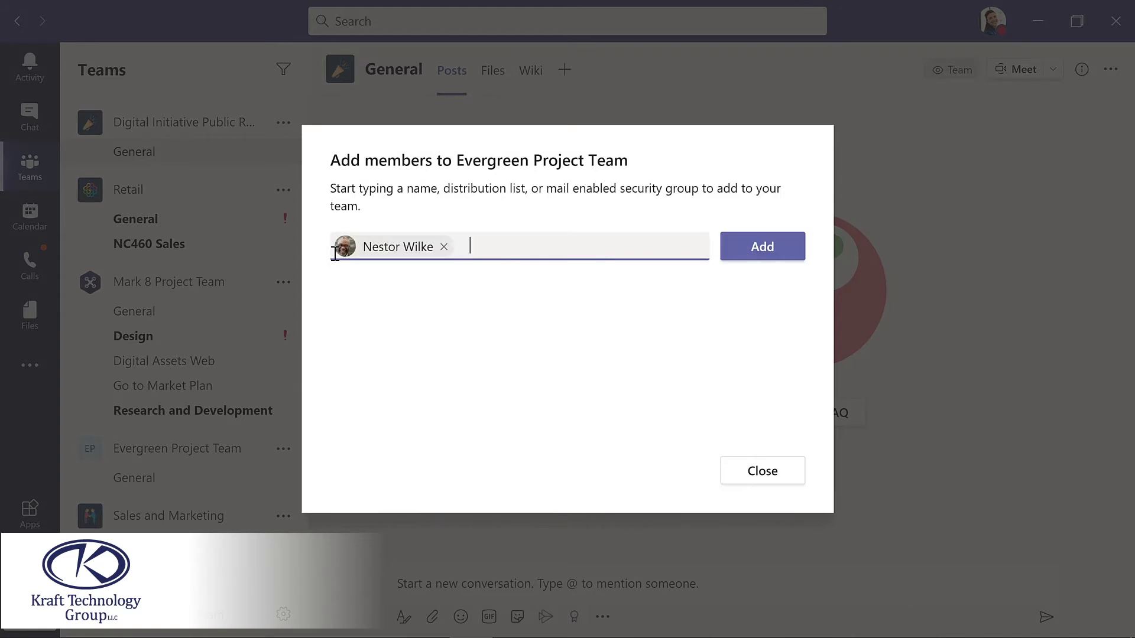
click(768, 248)
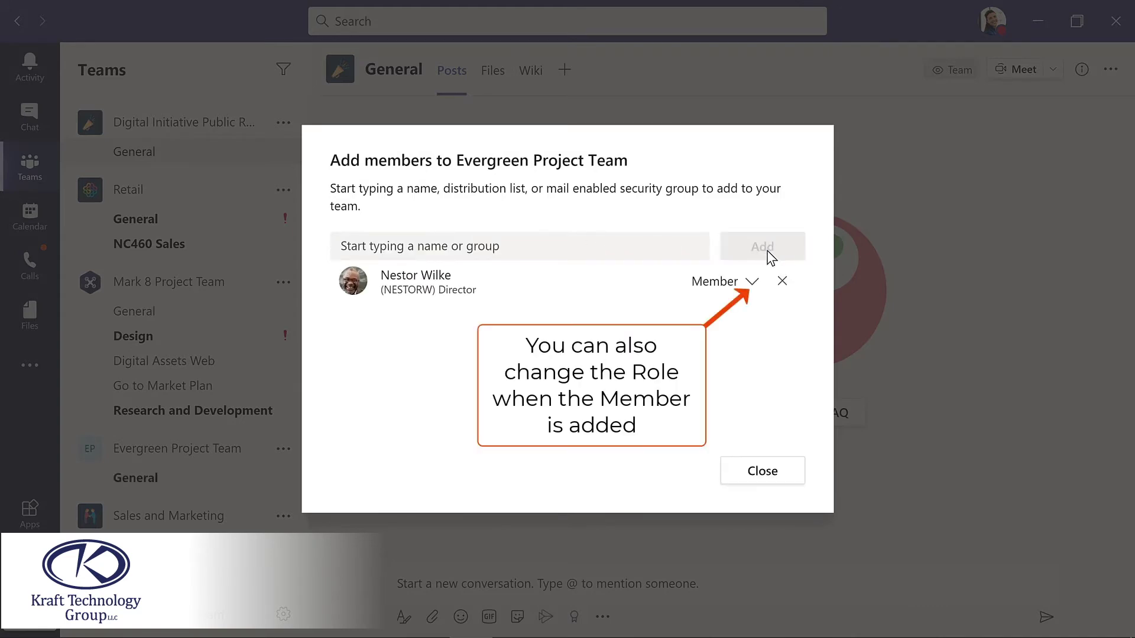
click(761, 467)
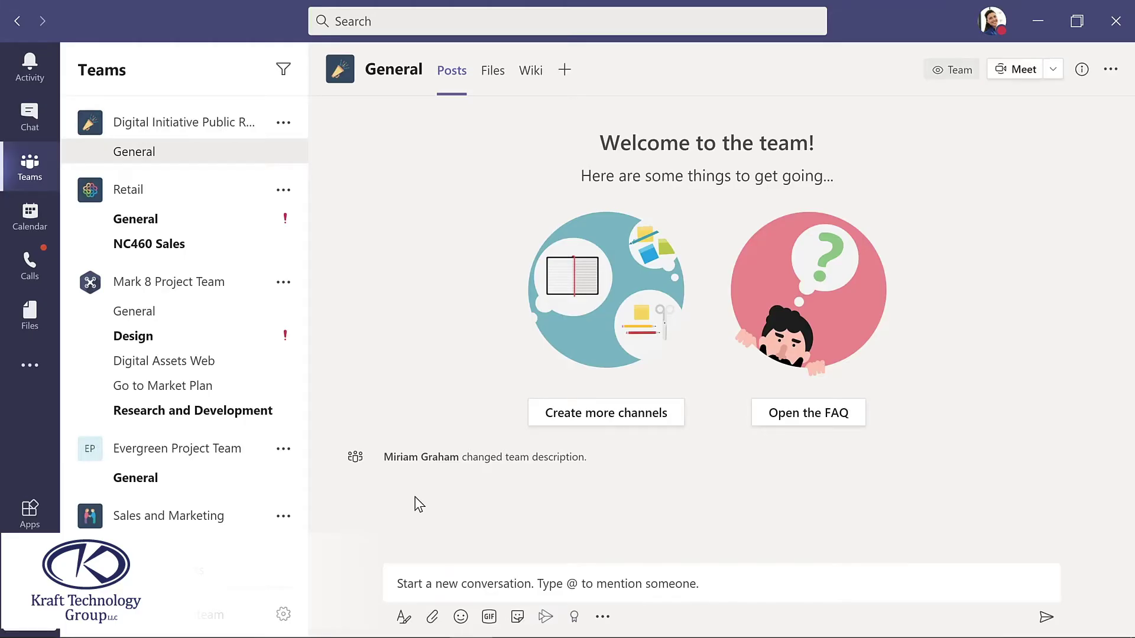
- Change the director's role in Evergreen Project Team from Member to Owner
click(284, 450)
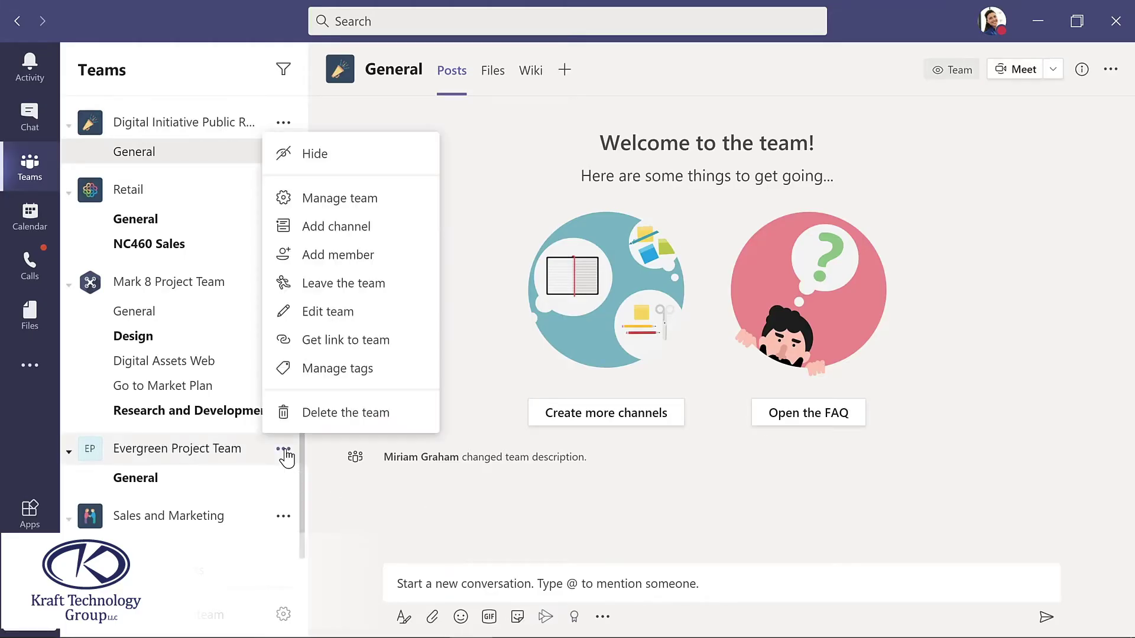
click(349, 198)
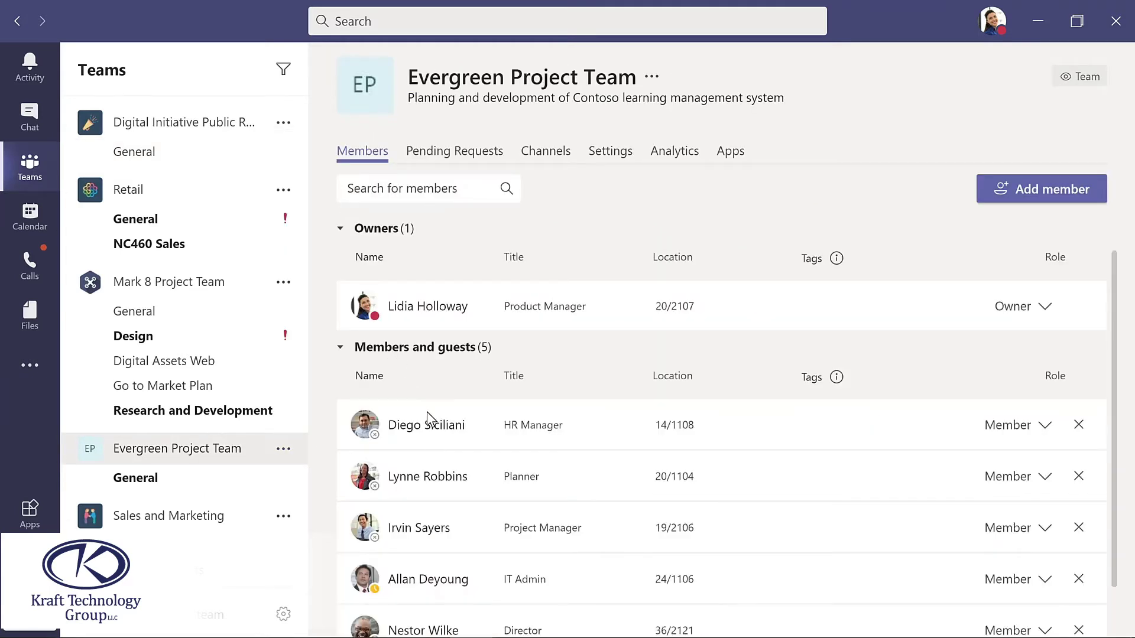
scroll(435, 435, down, 1)
scroll(436, 441, down, 1)
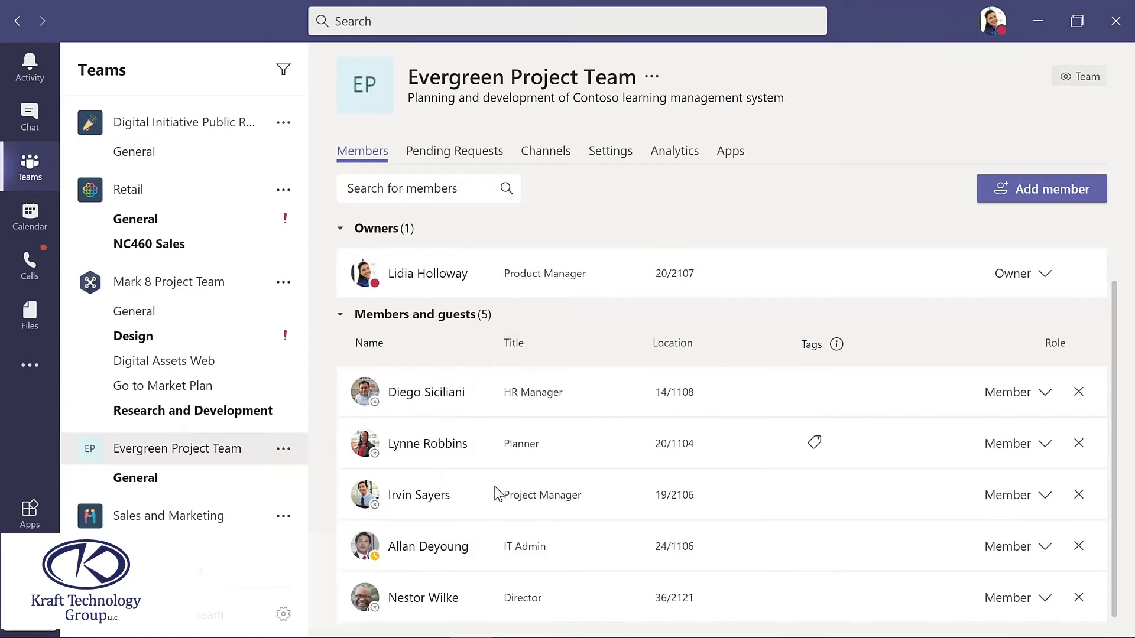
click(1045, 605)
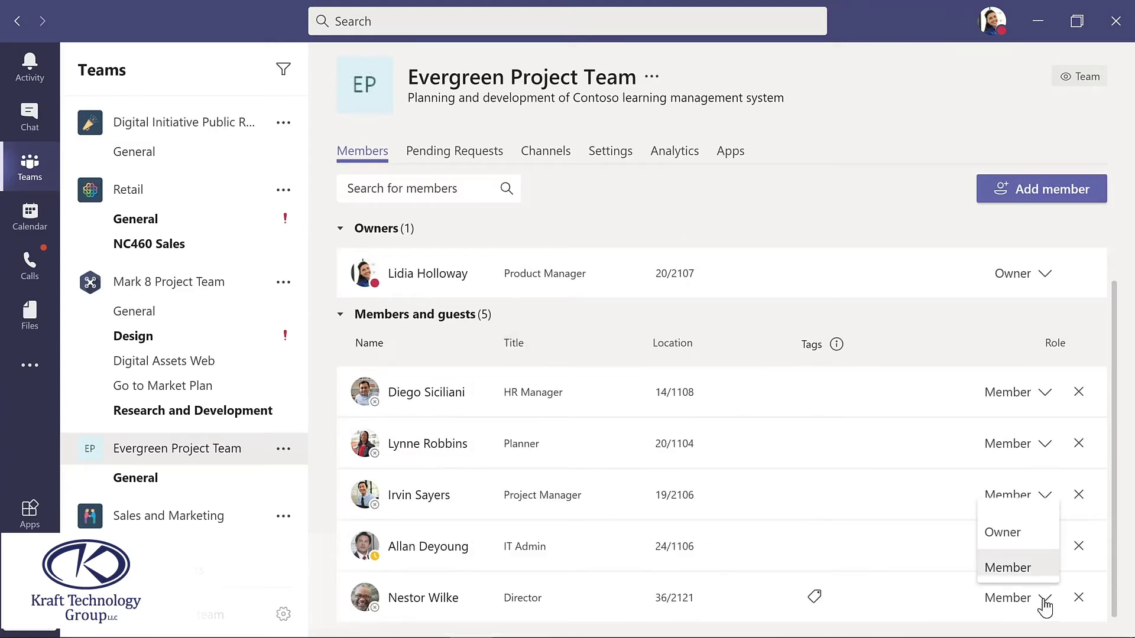
click(1009, 534)
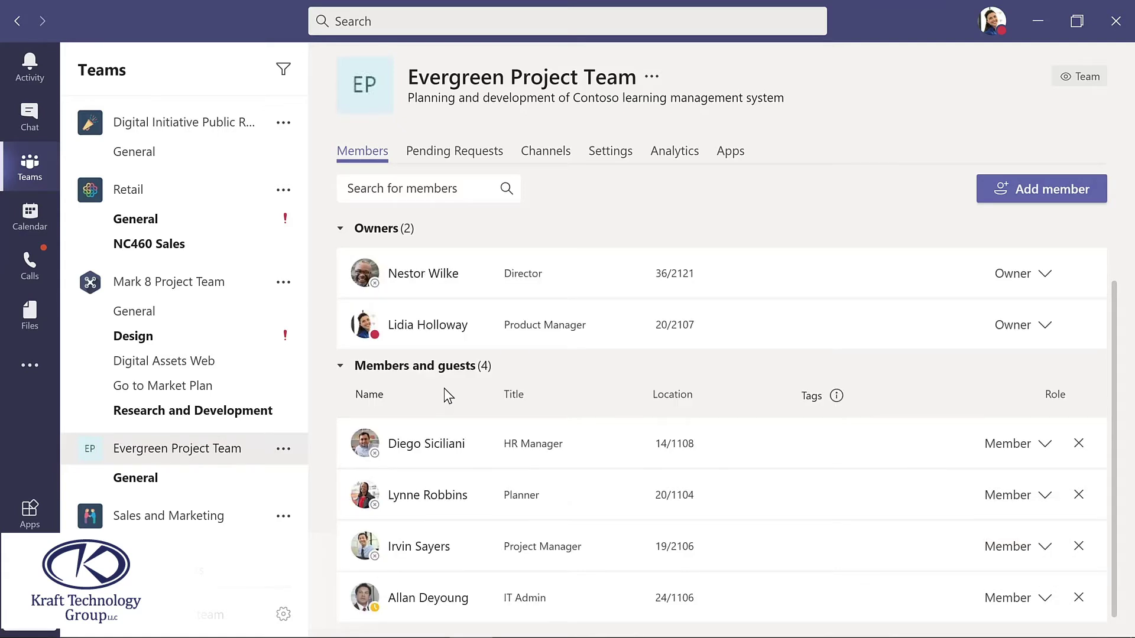
- Start a formatted Announcement in Evergreen Project Team's General channel with the headline "Welcome", the director's first name and an exclamation mark
click(152, 477)
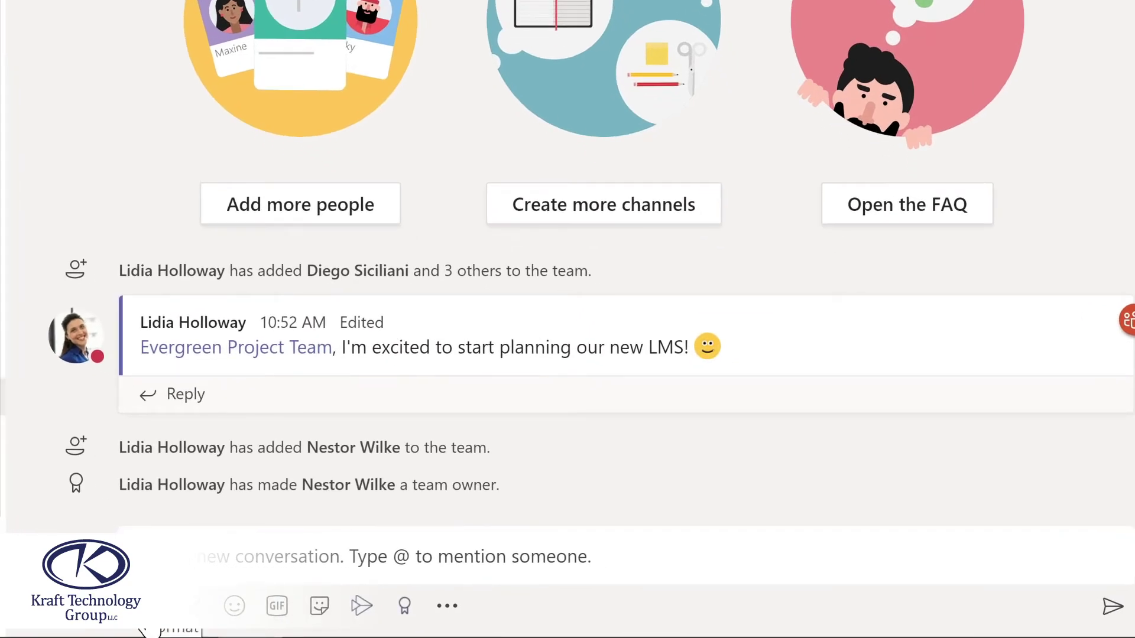
click(195, 605)
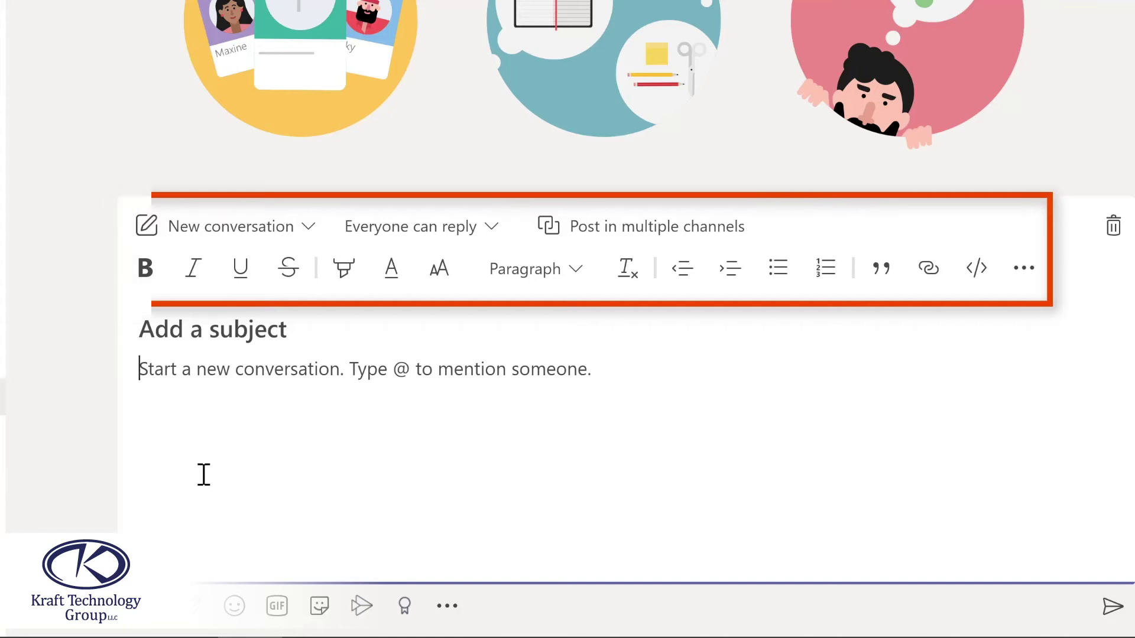
click(310, 239)
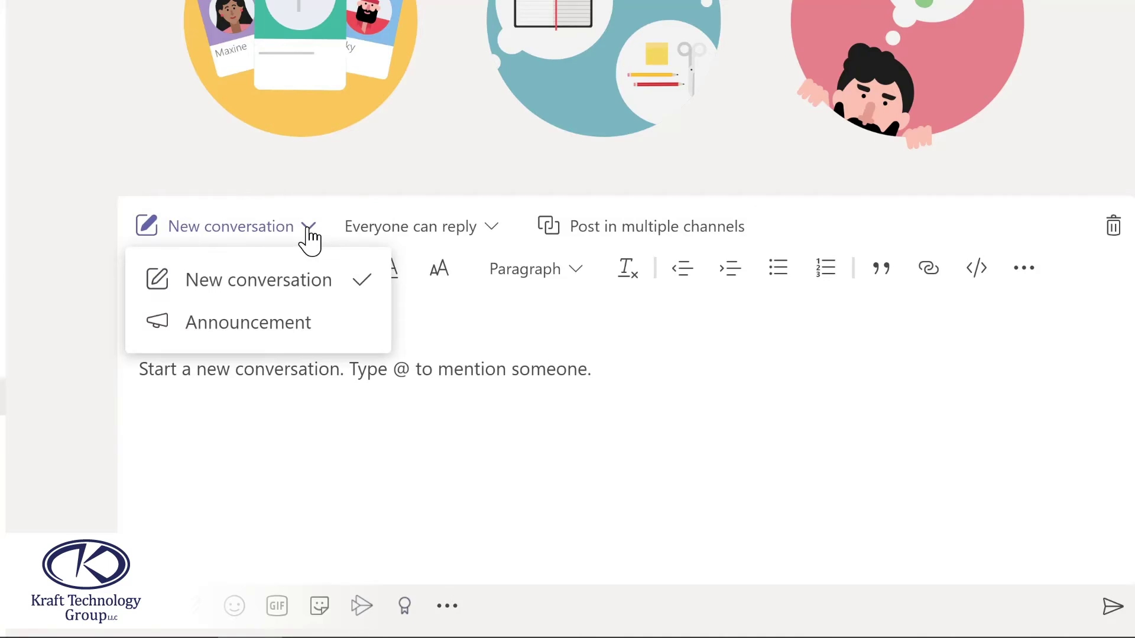
click(260, 324)
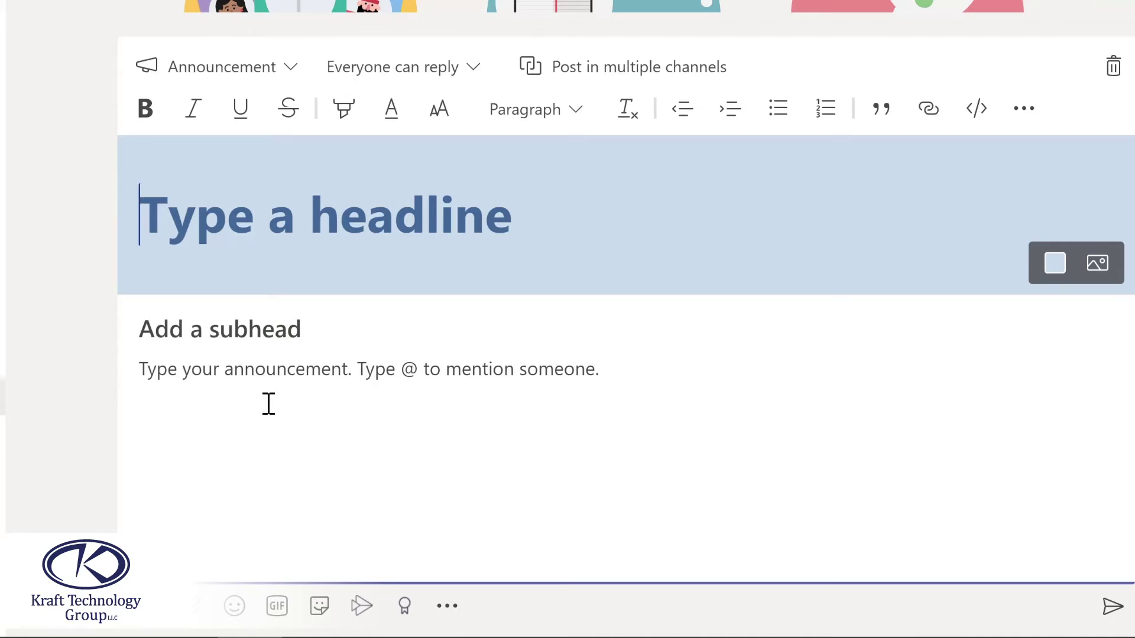
text(Welcome Nestor!)
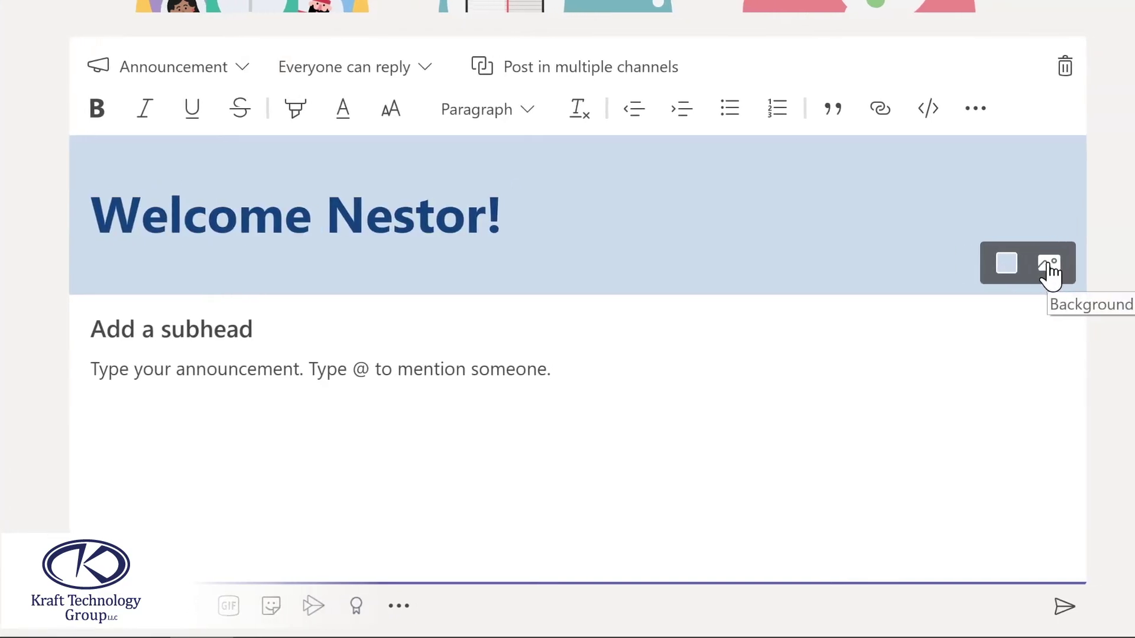
- Make the headline background dark teal, add a subhead and text welcoming the director to Contoso and the LMS planning team, and post the announcement
click(994, 267)
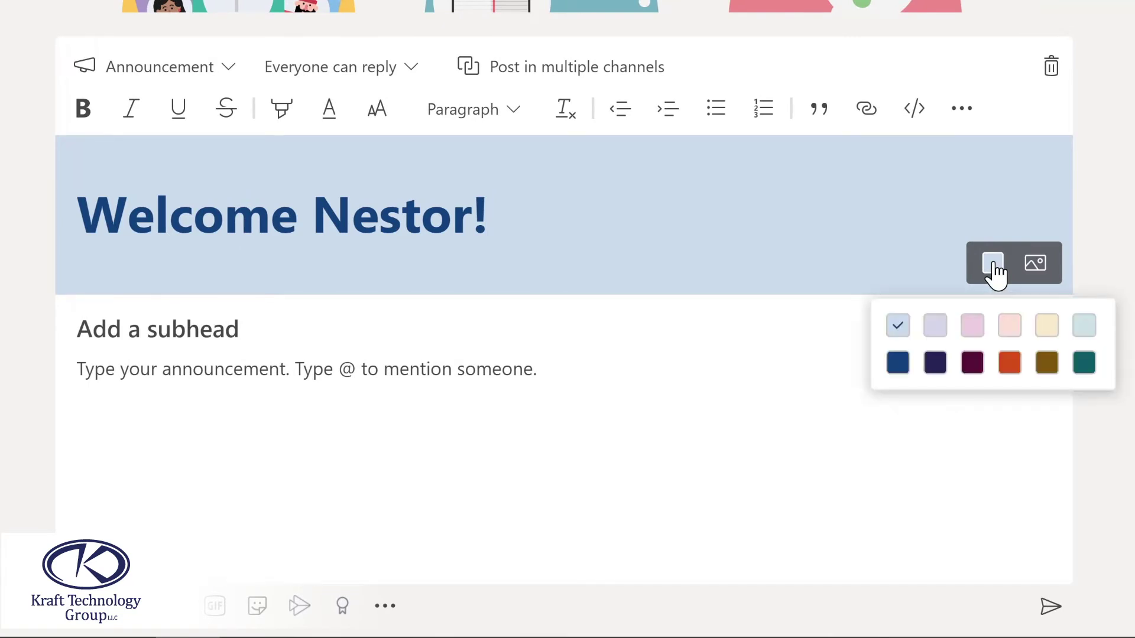
click(1085, 364)
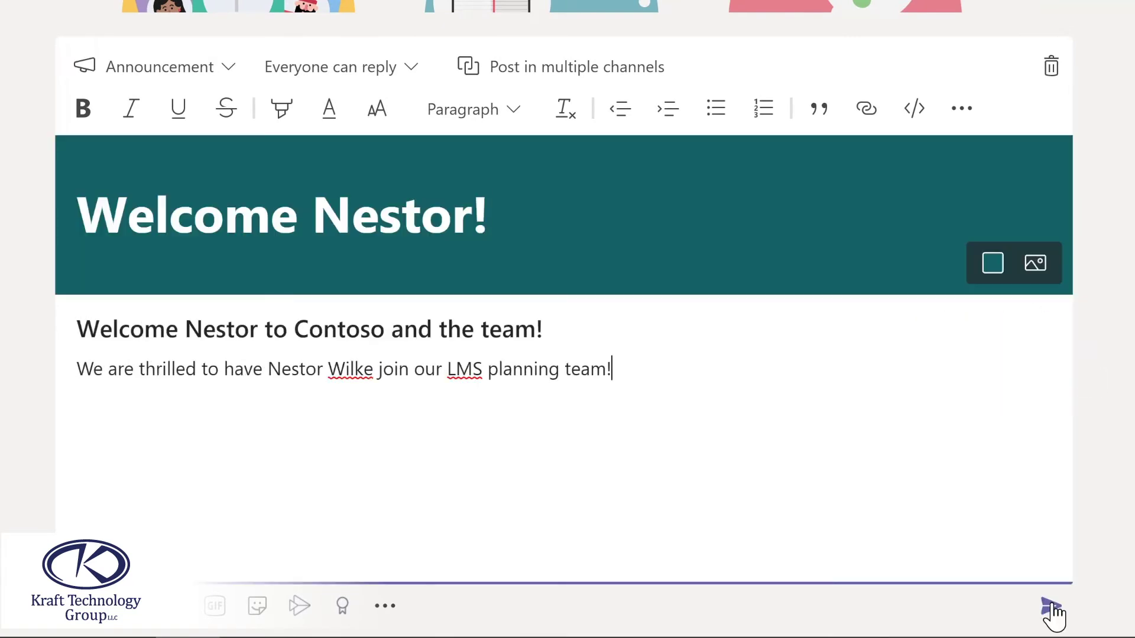
click(1051, 608)
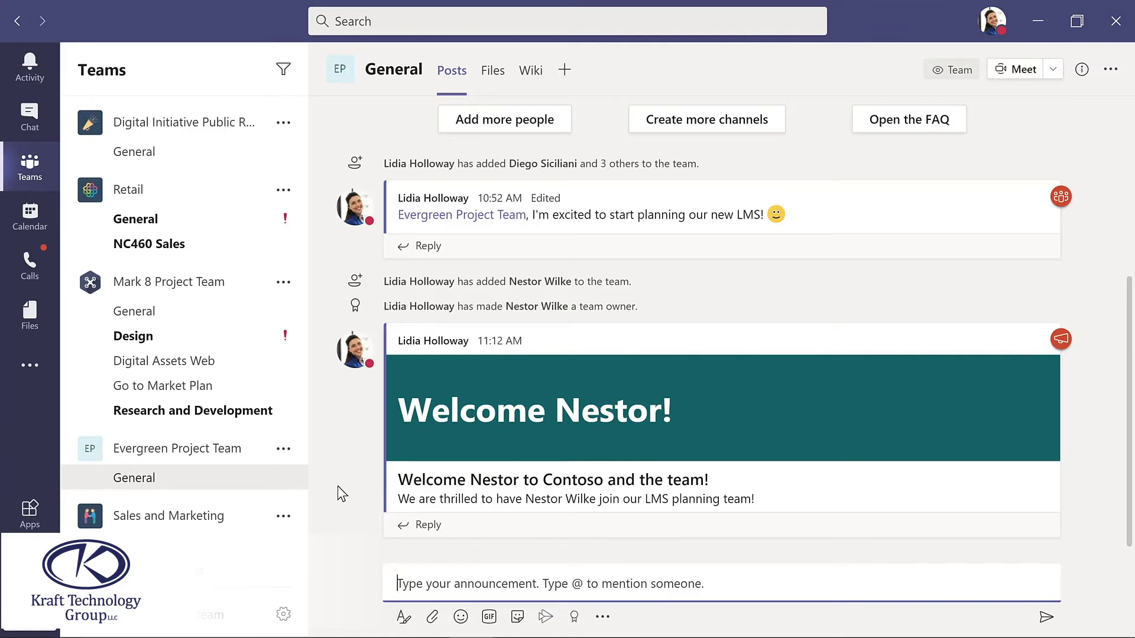
- Start a new channel in Evergreen Project Team named "Design" with the description "Design and planning of LMS"
click(283, 452)
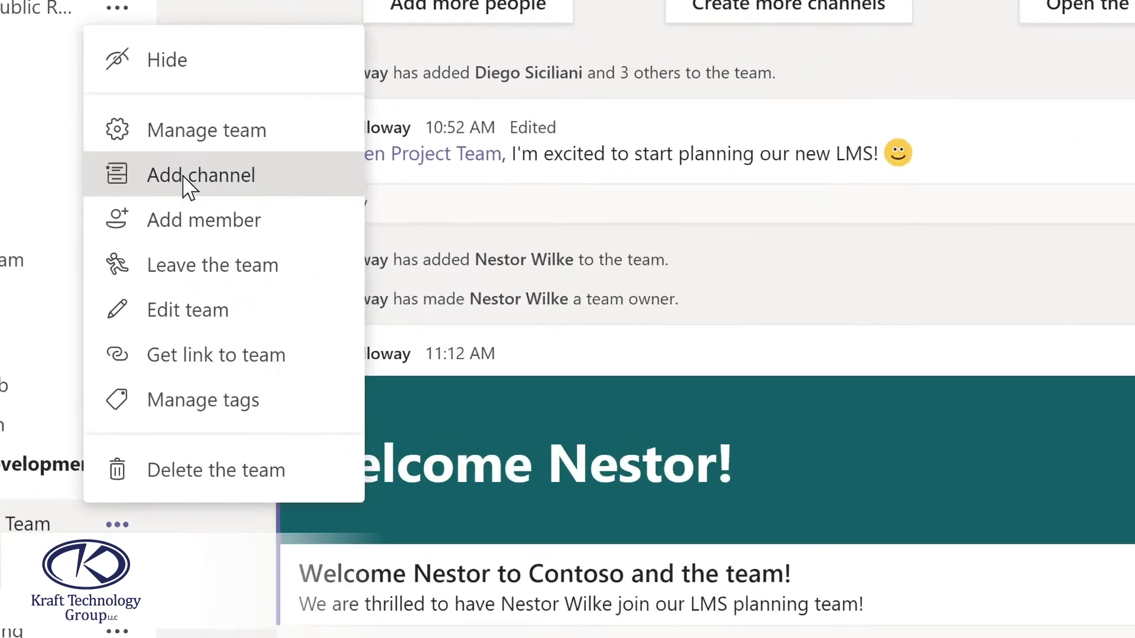
click(319, 230)
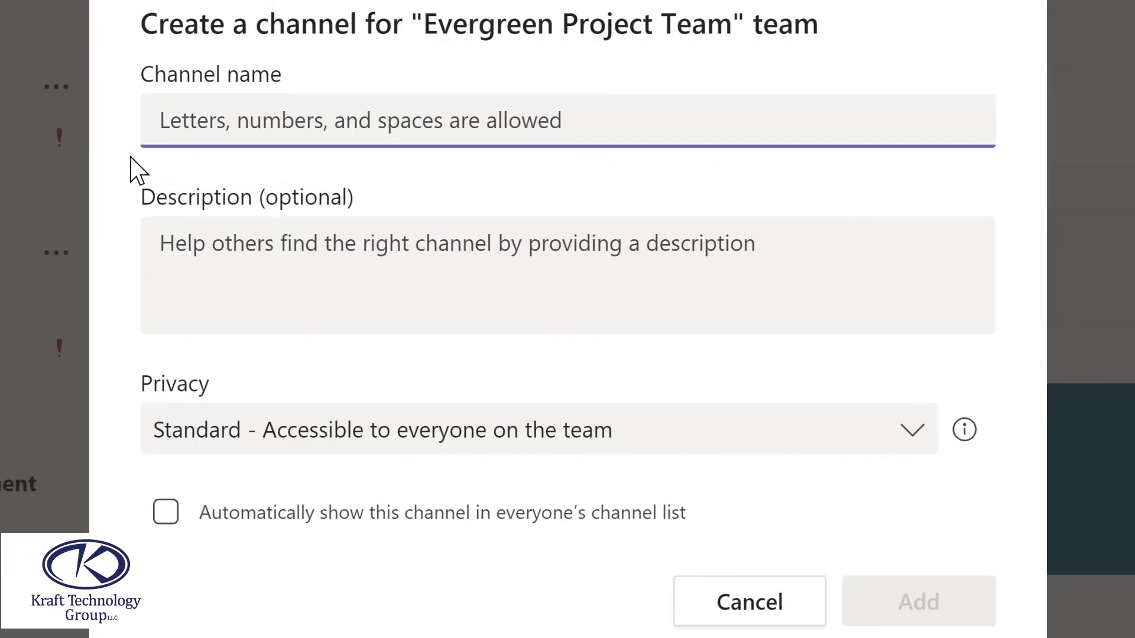
text(D)
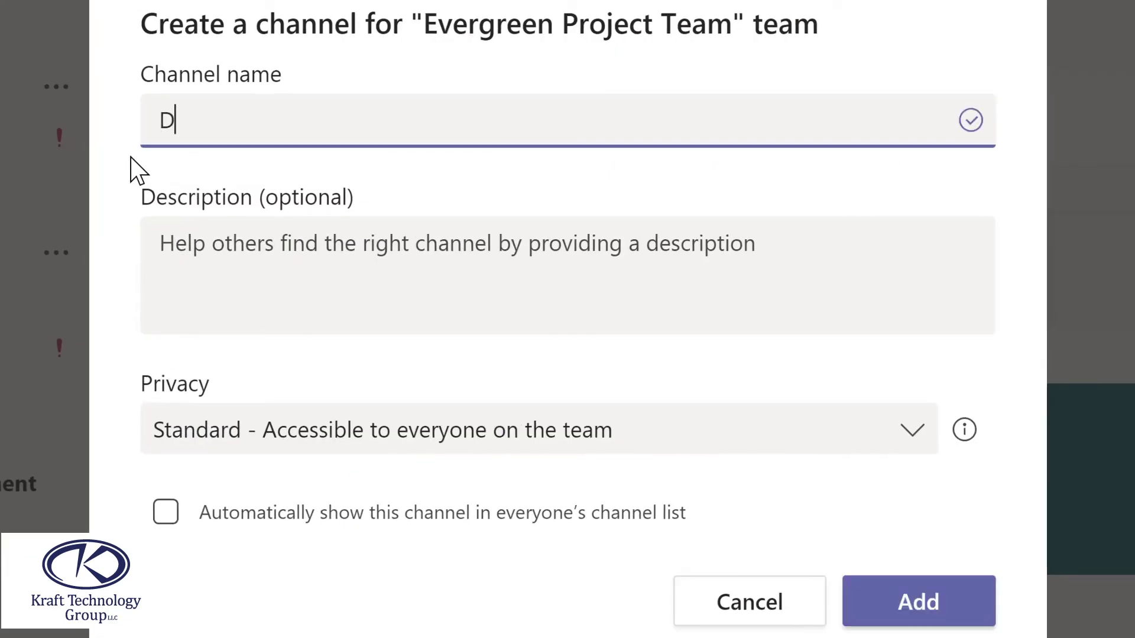
text(es)
text(ign)
click(178, 243)
text(Design and planning of LMS)
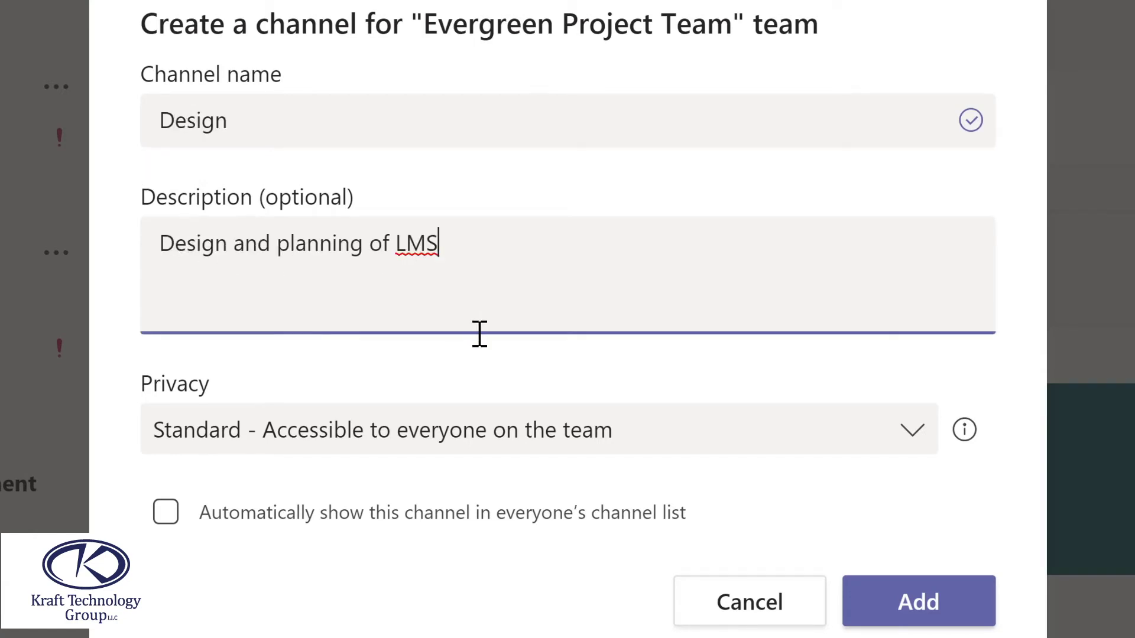
- Keep the channel's privacy as Standard, show it automatically in everyone's channel list, and add the channel
click(914, 438)
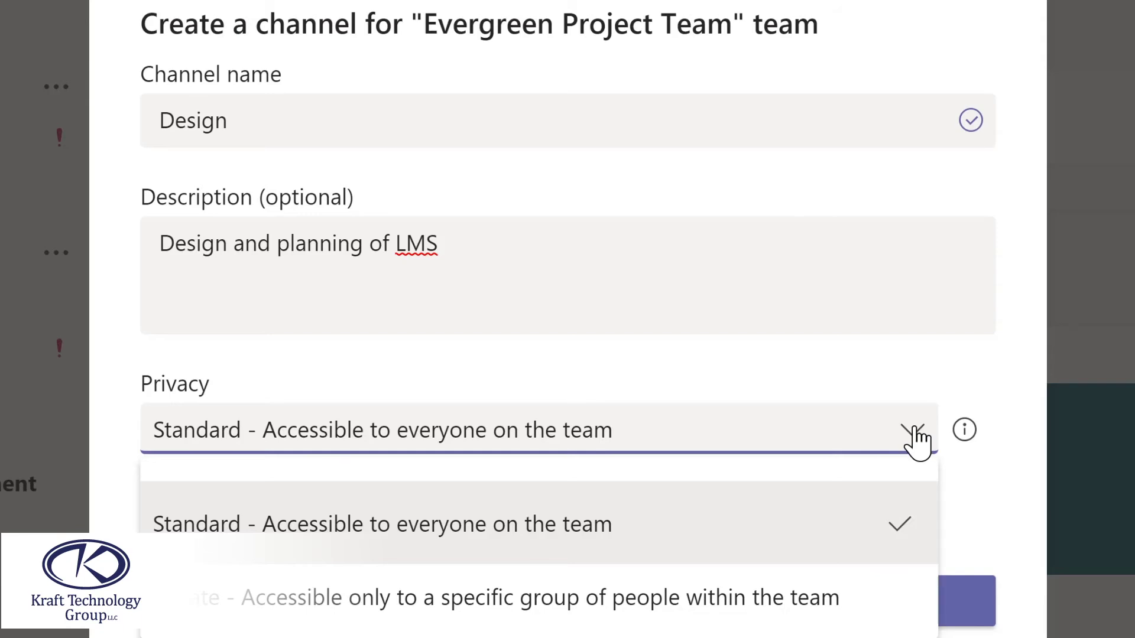
click(866, 370)
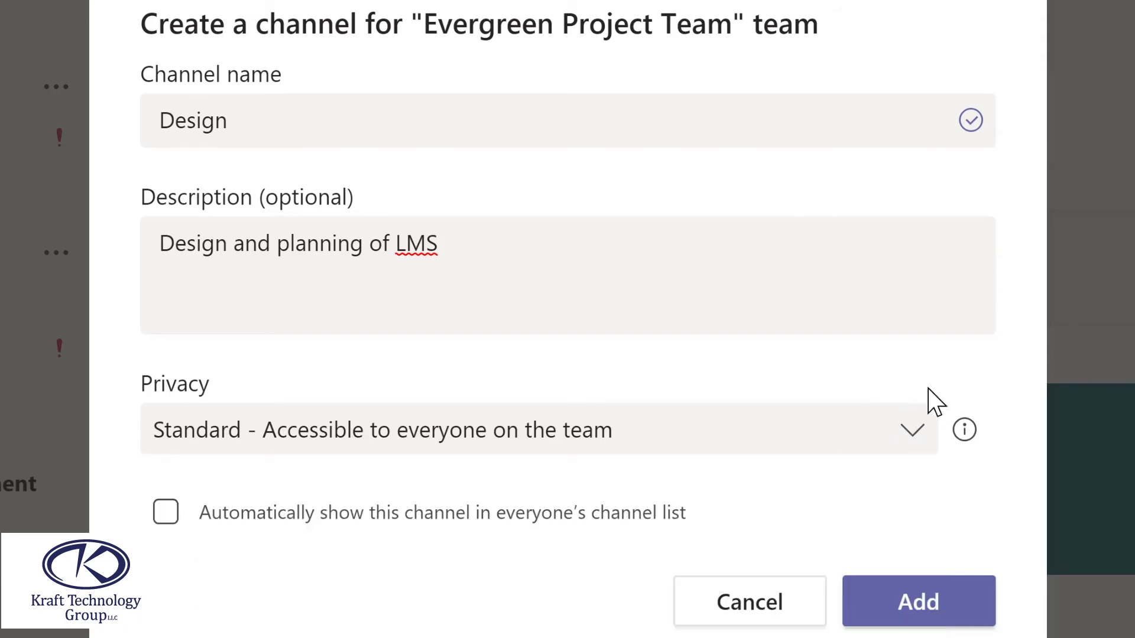
click(165, 512)
click(933, 606)
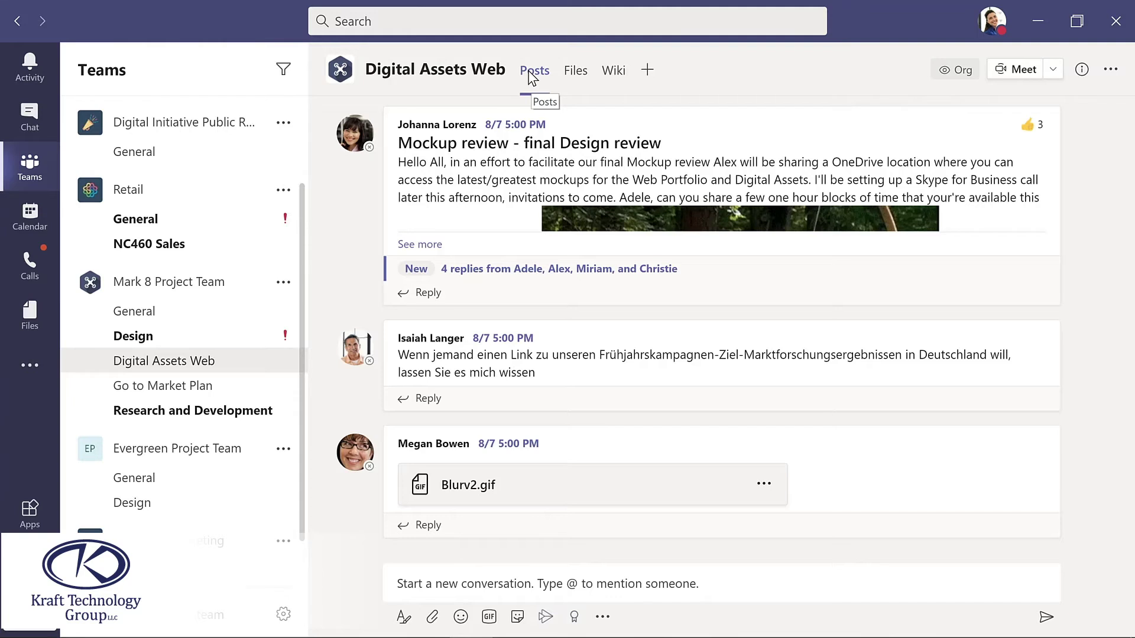
- Examine the Digital Assets Web channel's files, the open options for Product Launch.pptx, and the channel's wiki
click(577, 72)
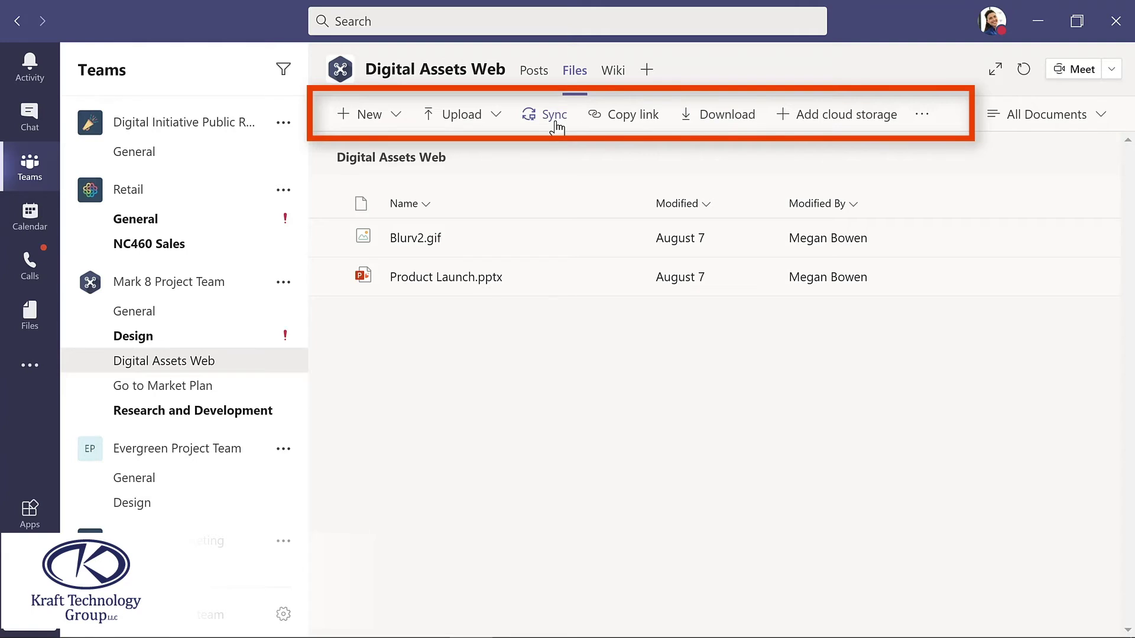
click(621, 277)
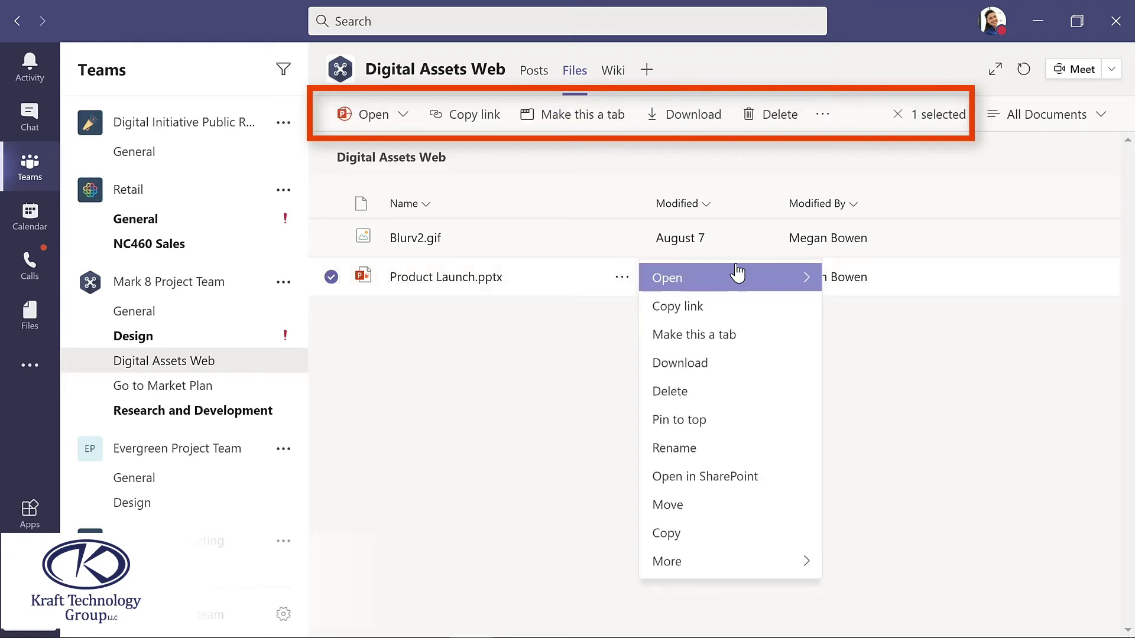
mouse_move(804, 285)
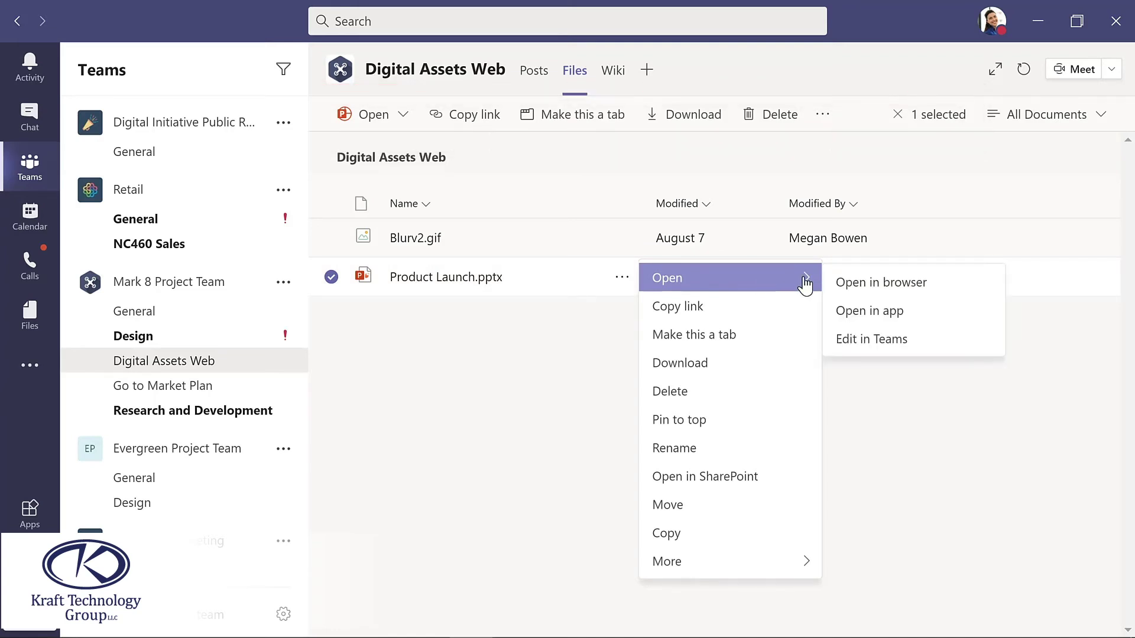
click(606, 150)
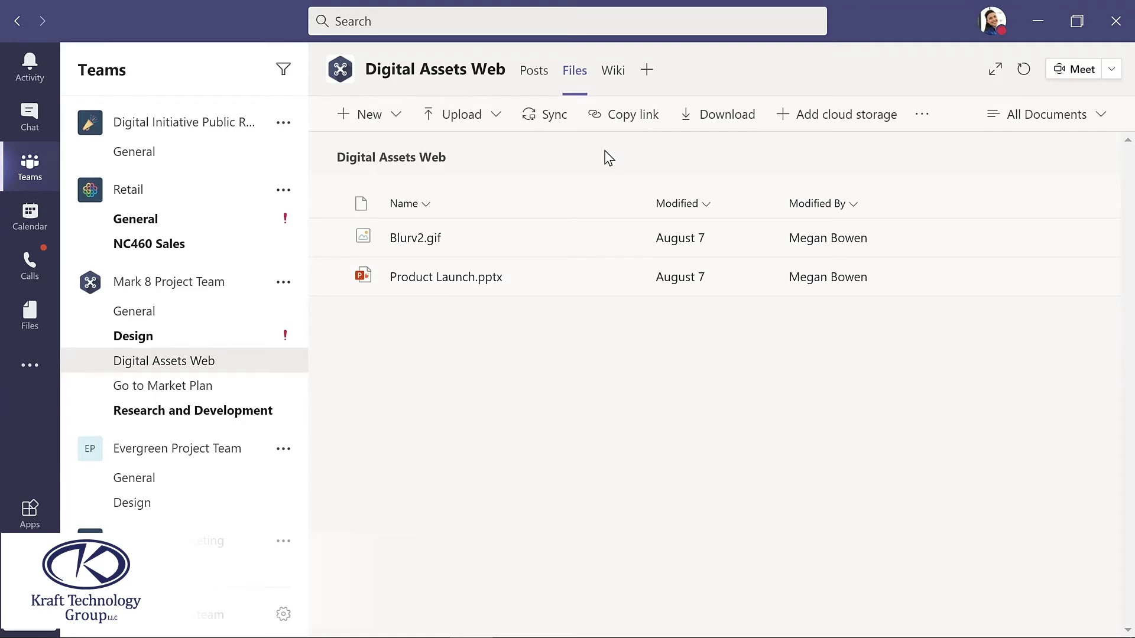
click(613, 76)
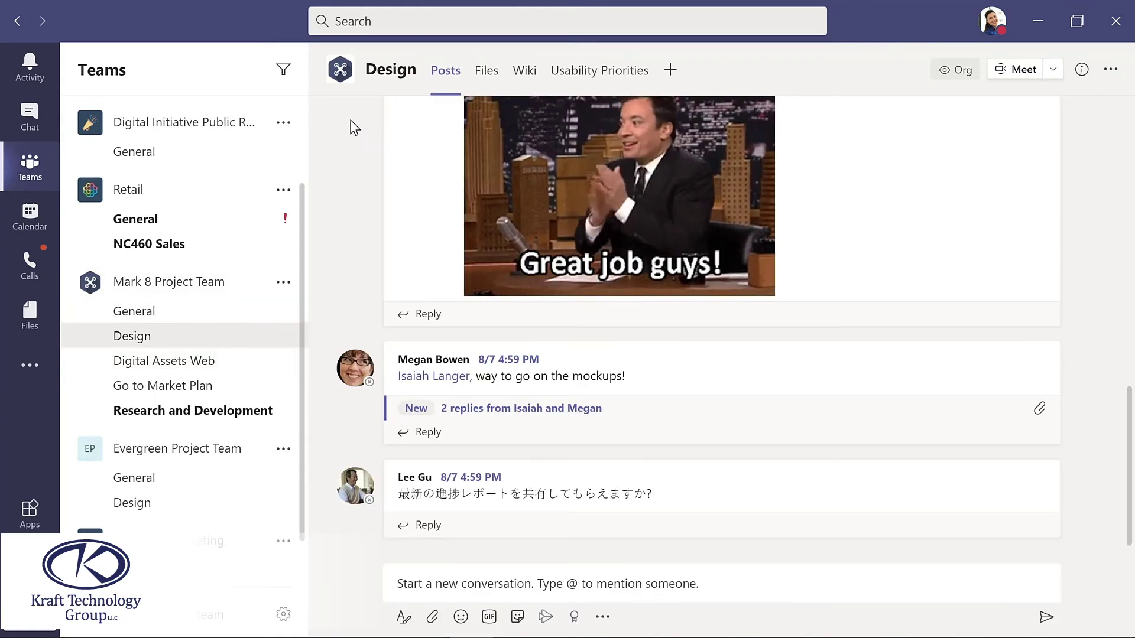
- View the Usability Priorities document in Mark 8 Project Team's Design channel and open the choices for adding a tab
click(598, 76)
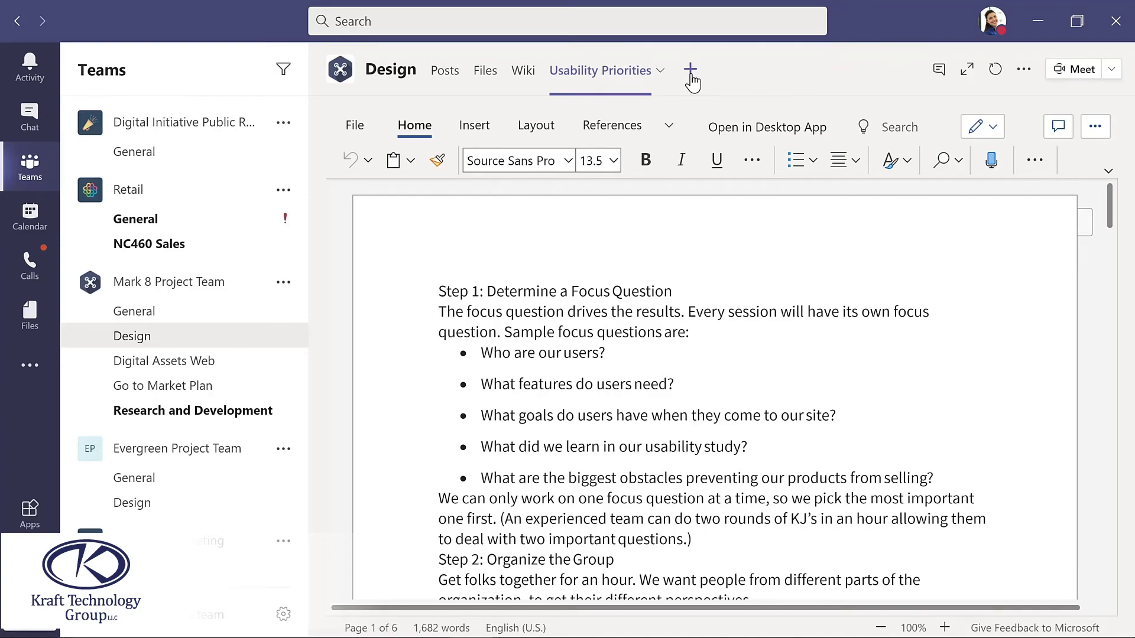
click(690, 75)
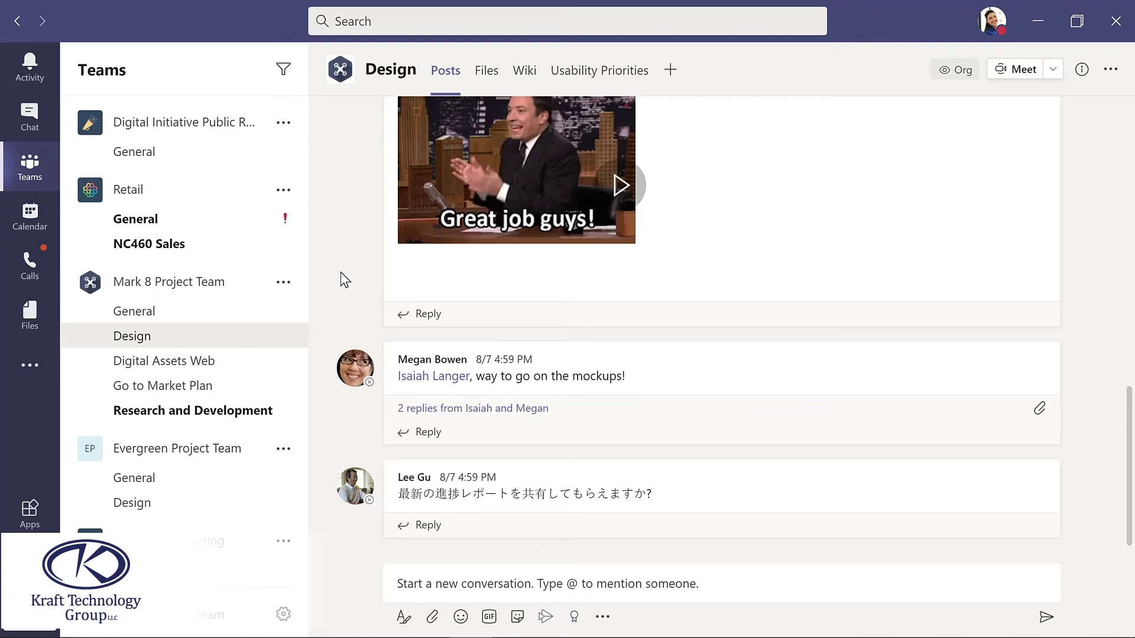
- Reply "Great job with a tight deadline!" to the post praising the mockups in Mark 8 Project Team's Design channel
click(425, 433)
text(Great job with)
text(a )
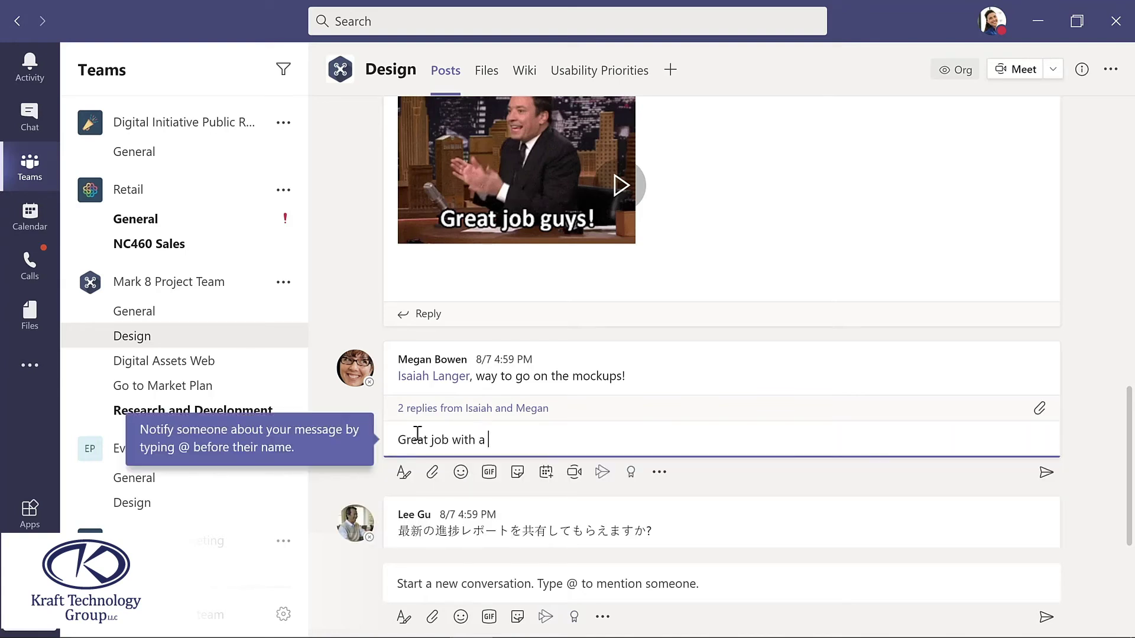
text(tight deadline!)
key(Return)
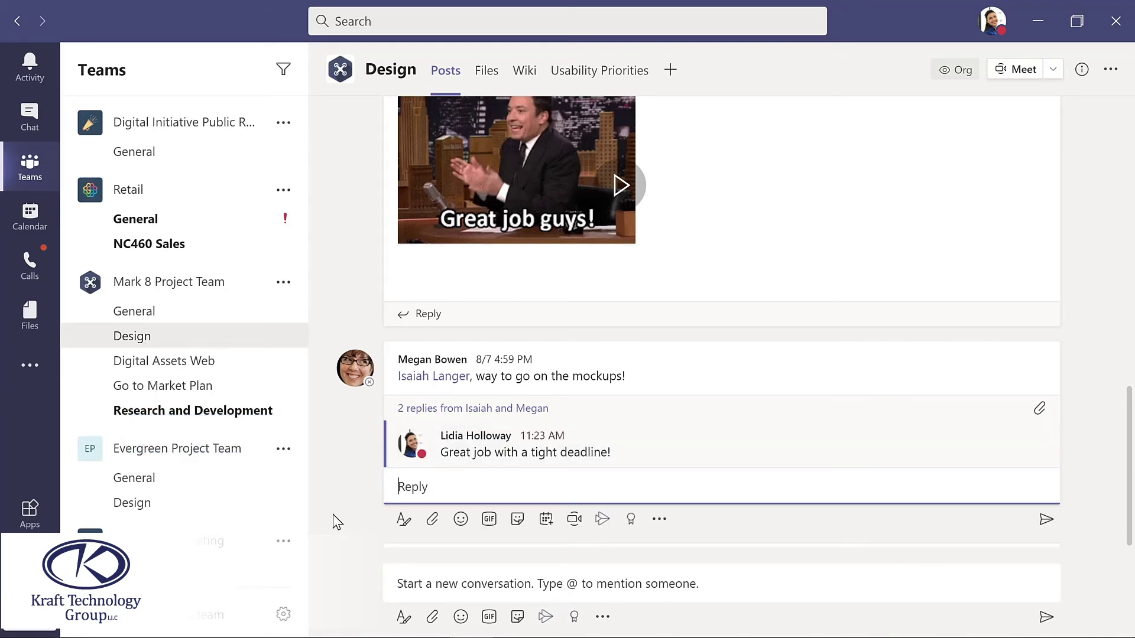
- Start a new conversation in the Design channel and attach Contoso Marketing Principles-2021.pptx from the computer
click(408, 587)
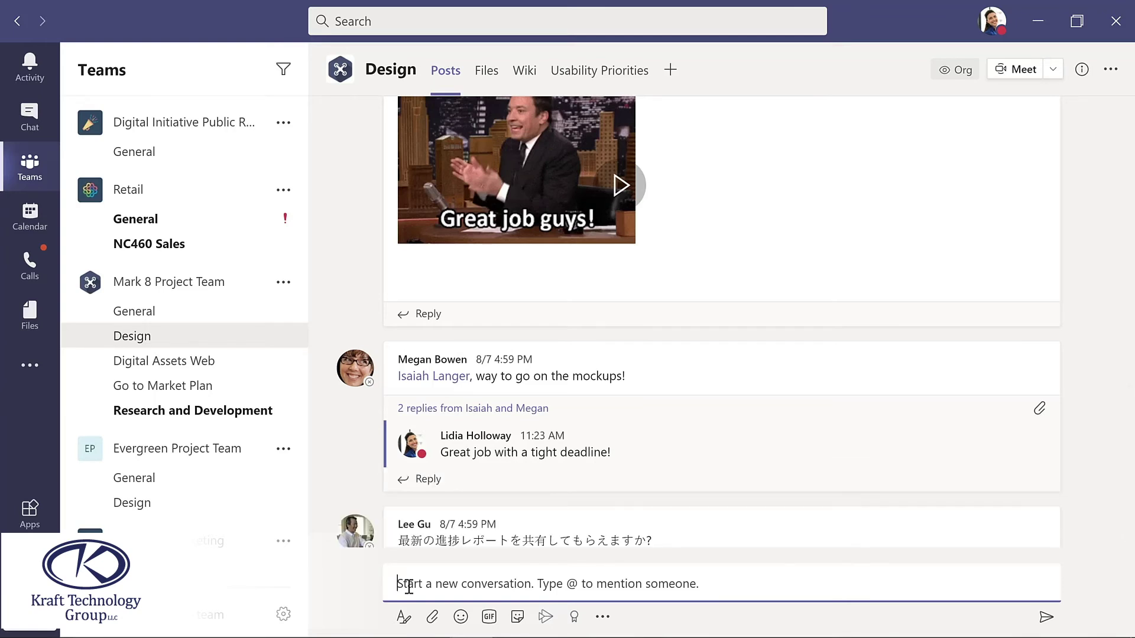
click(432, 618)
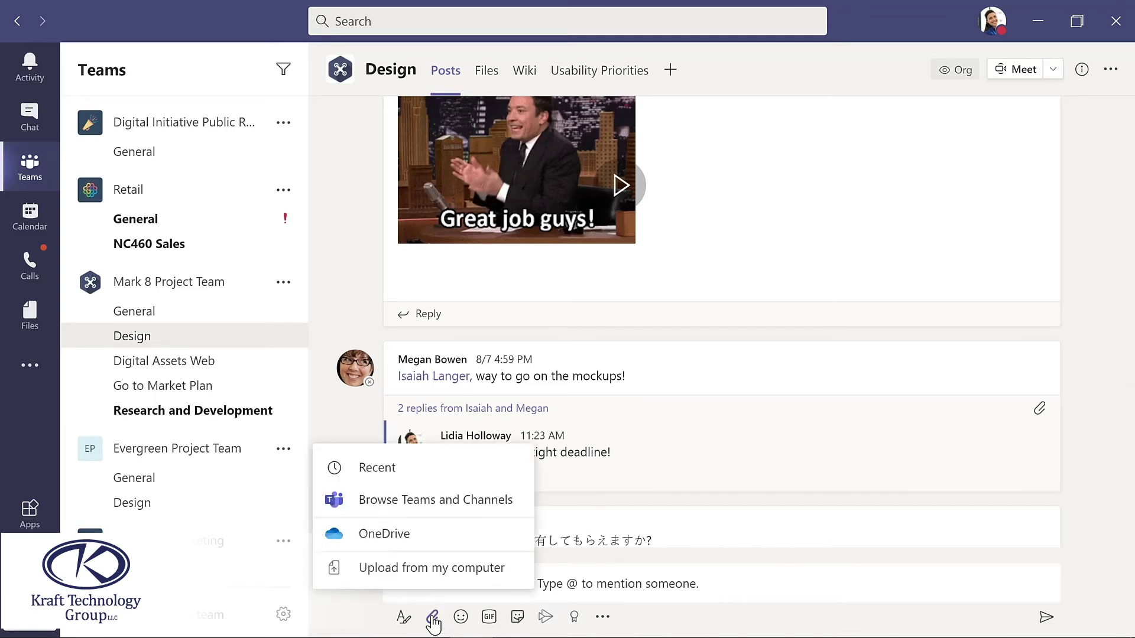
click(432, 569)
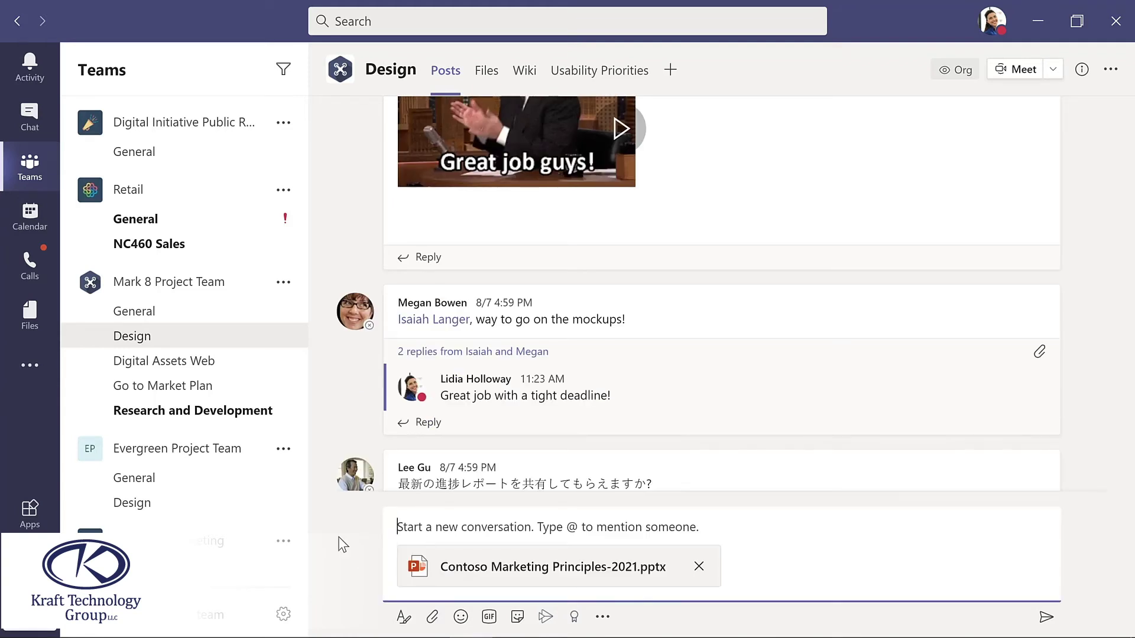
- Mention the Design channel, add ", please review this presentation for our upcoming meeting." and send the post
text(@)
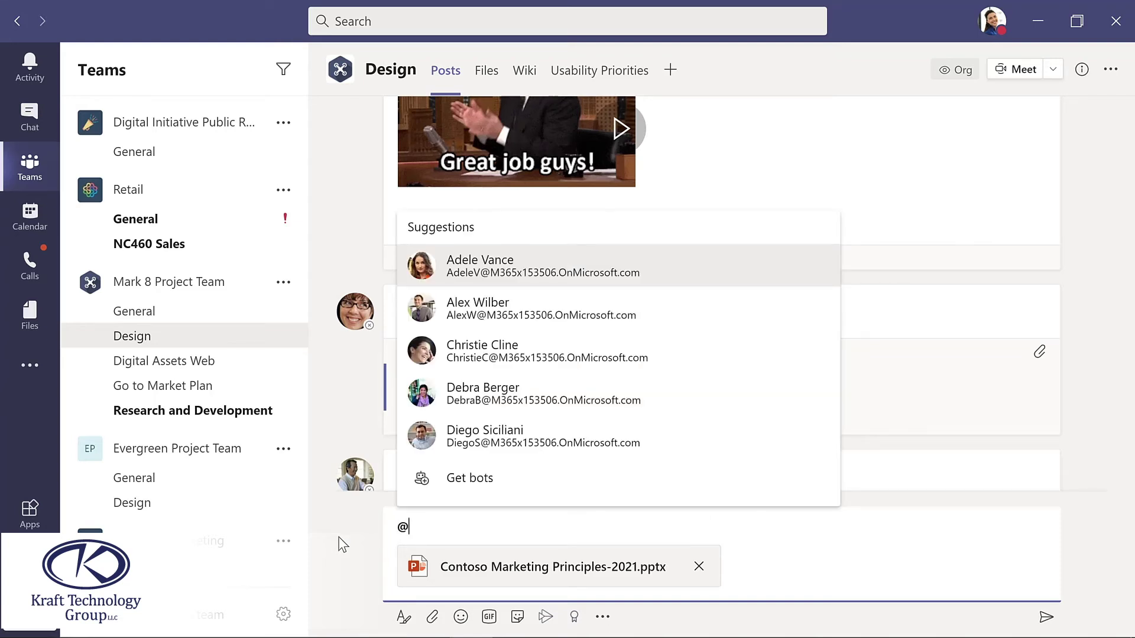
text(chann)
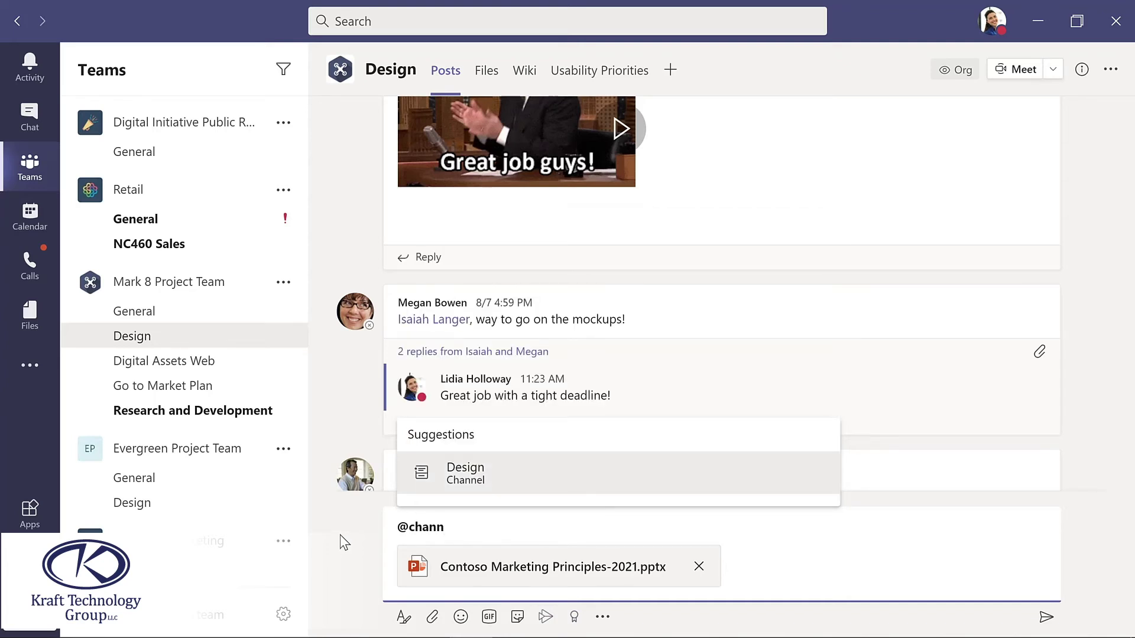
click(476, 482)
text(, please review this presentation for our upcoming meeting.)
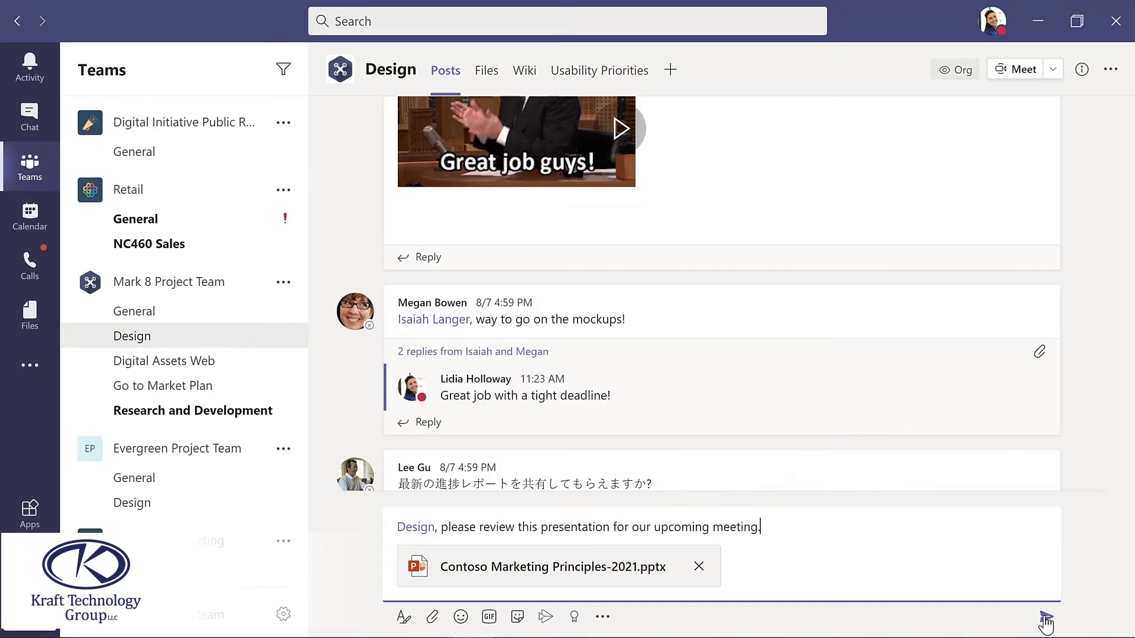
click(1044, 617)
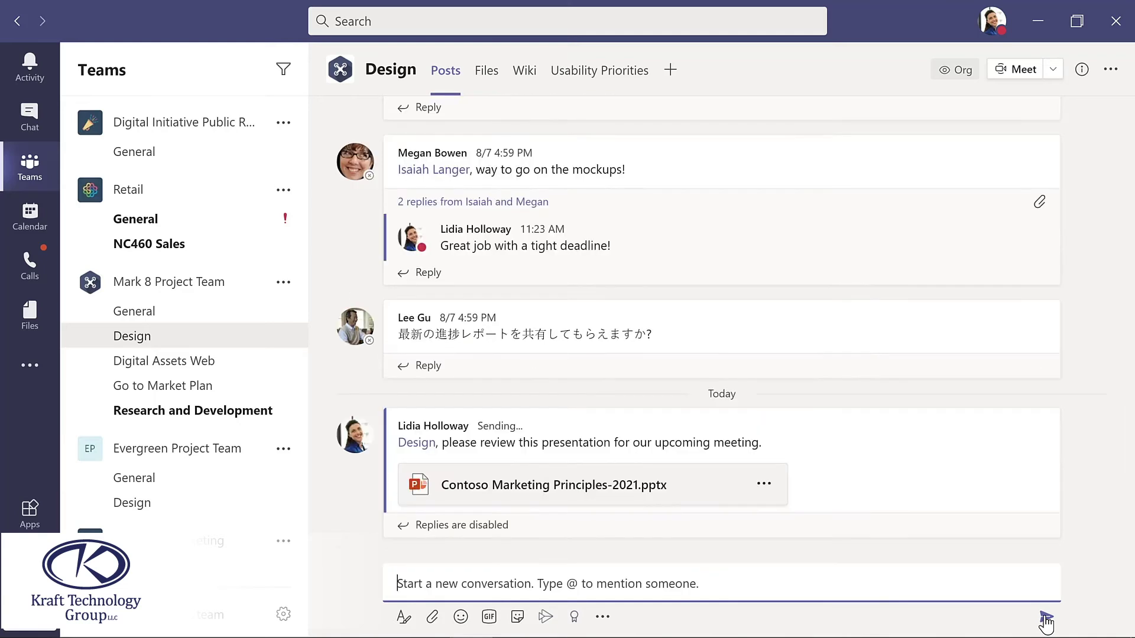
- Add a heart reaction to the post praising the mockups and look over its additional message options
mouse_move(856, 170)
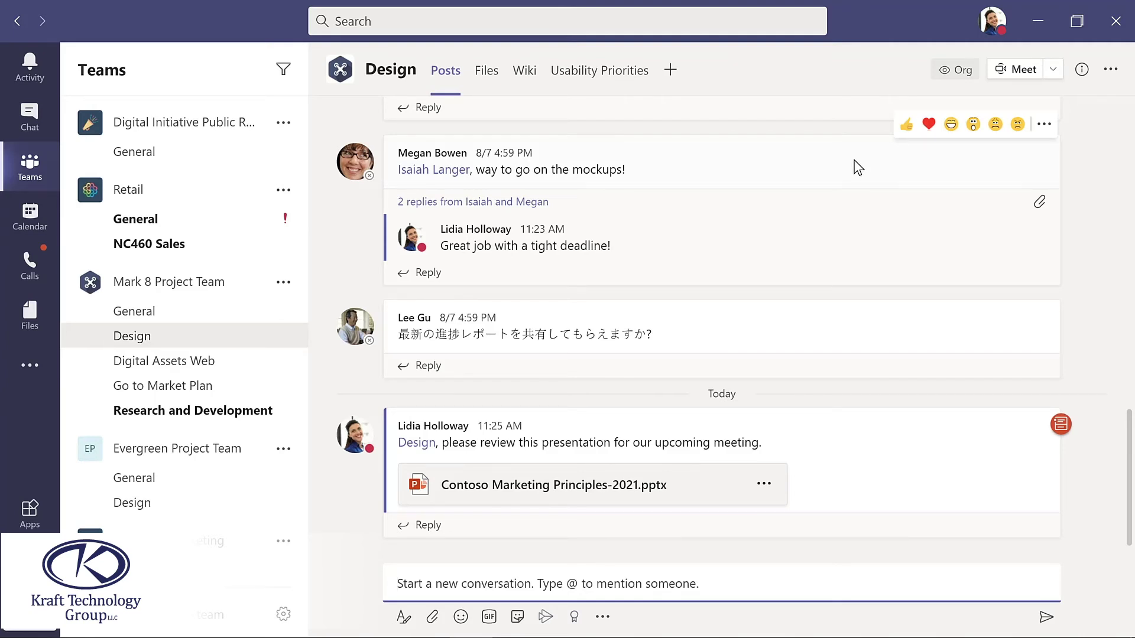
click(929, 126)
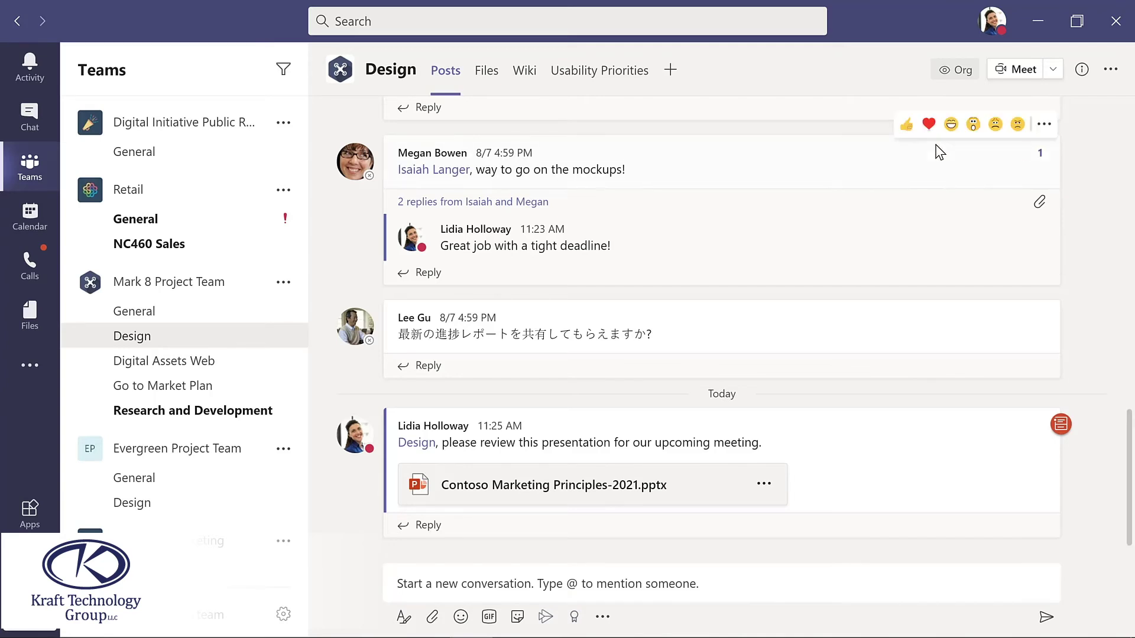
click(1044, 128)
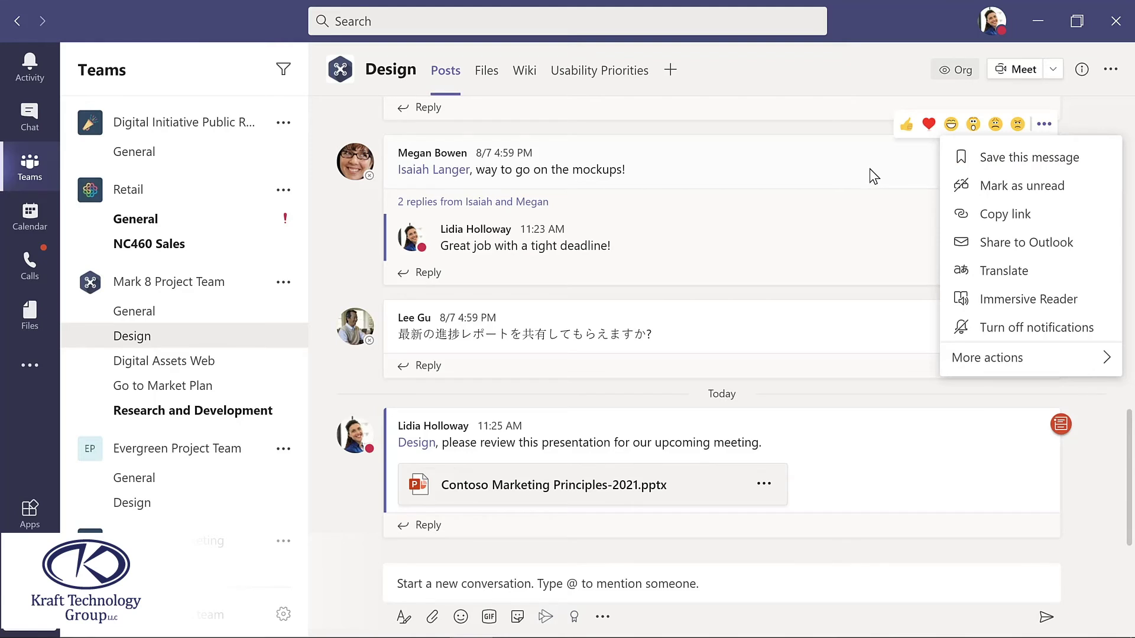
click(690, 168)
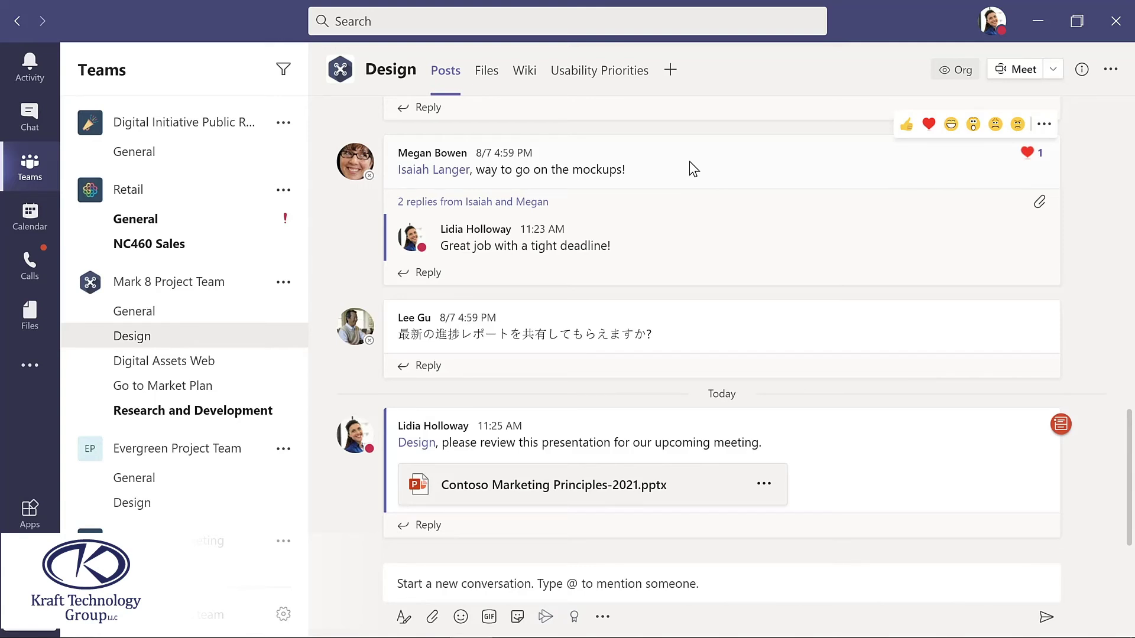
- Start a new private chat with the IT Admin and send "What's the update on the new laptops for my project team?"
click(30, 117)
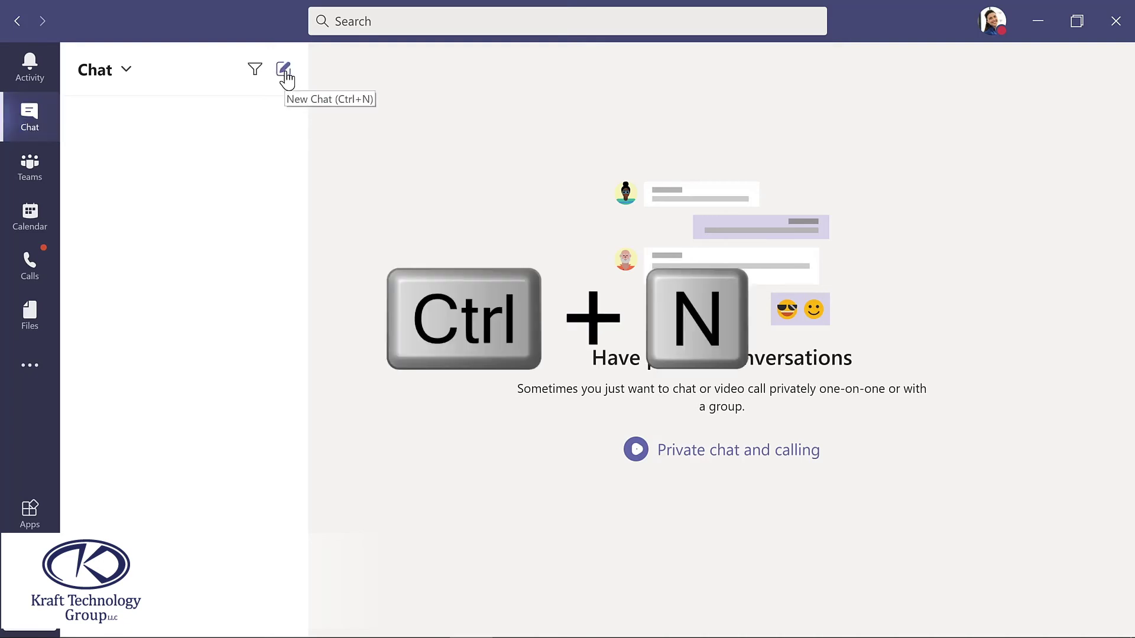
key(ctrl+n)
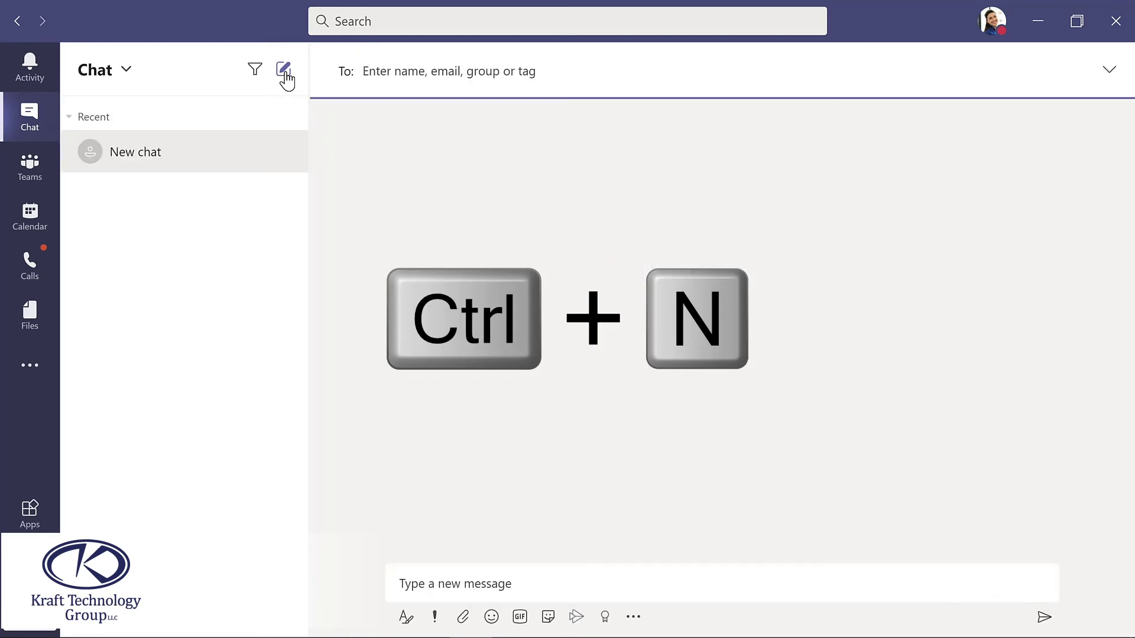
text(all)
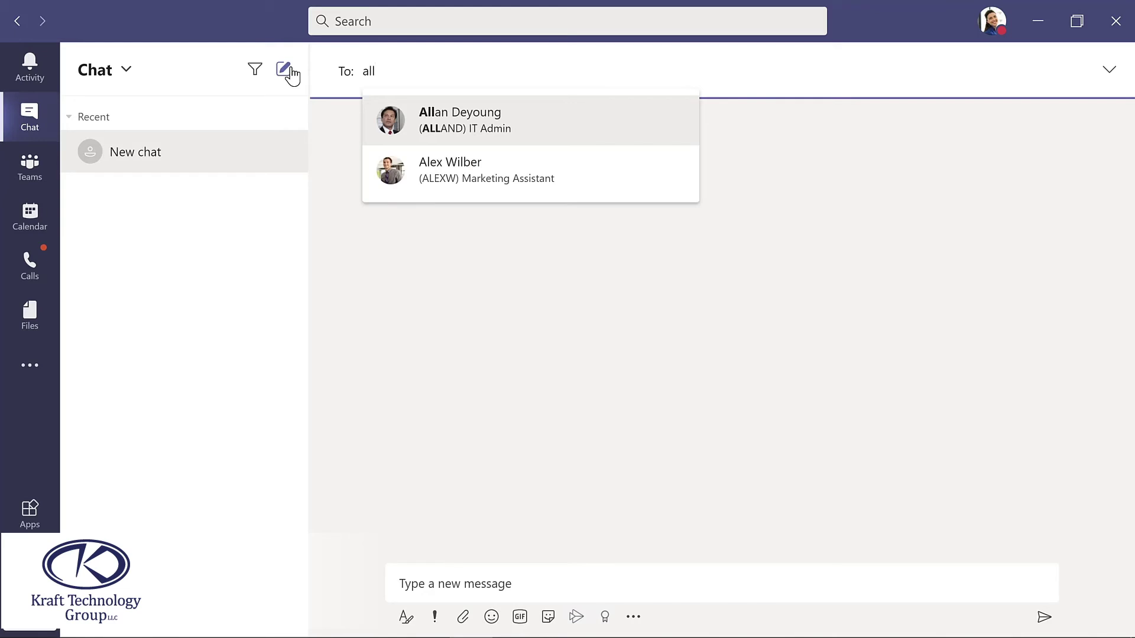
key(Return)
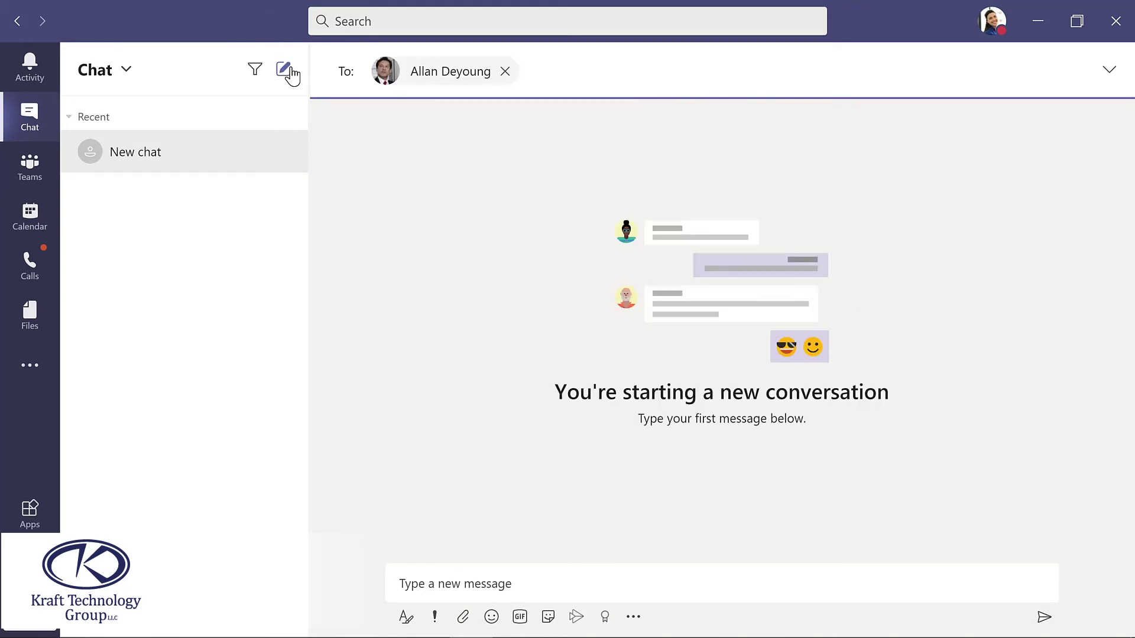
click(453, 569)
text(What's the update on the new laptops for my project team?)
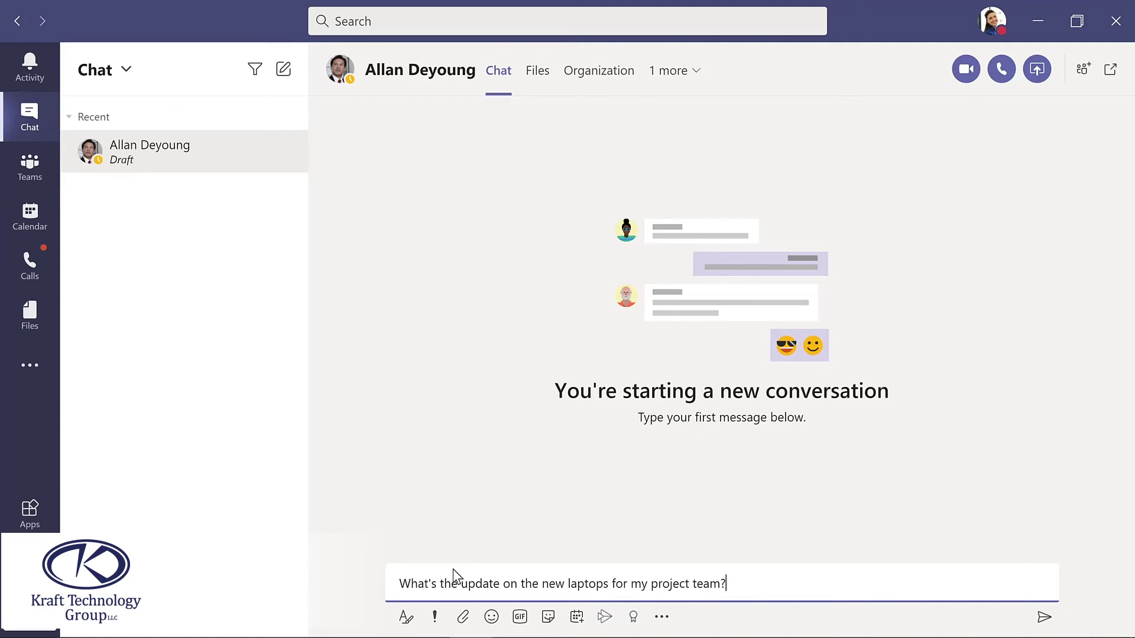
key(Return)
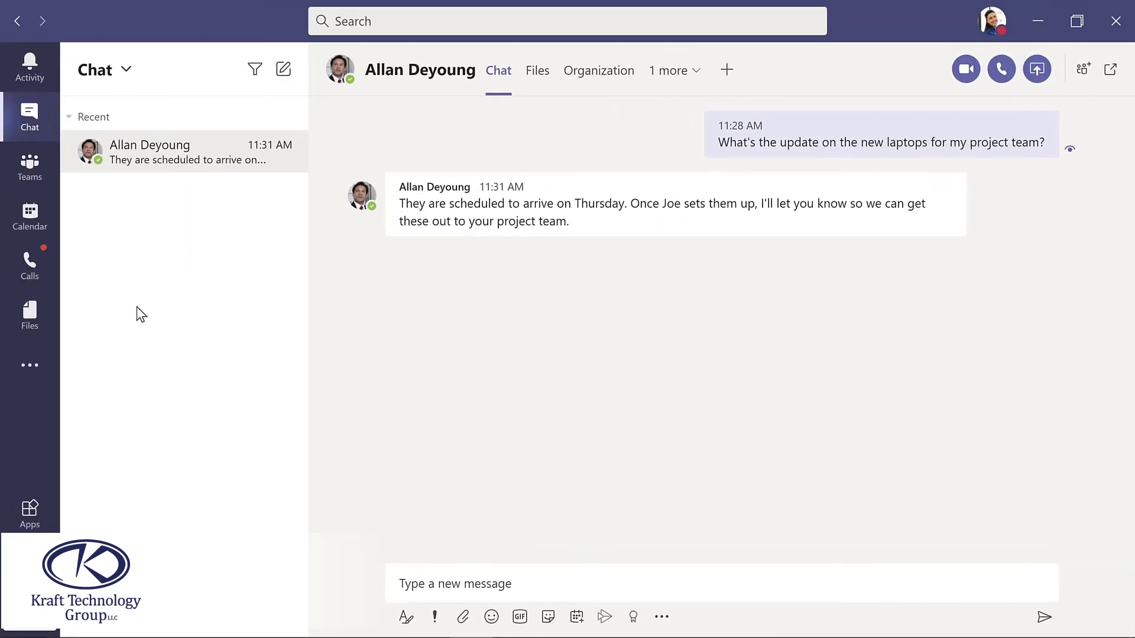
- Search the GIFs for "yay" and insert the one of people celebrating in a doorway into the chat message
click(521, 618)
text(yay)
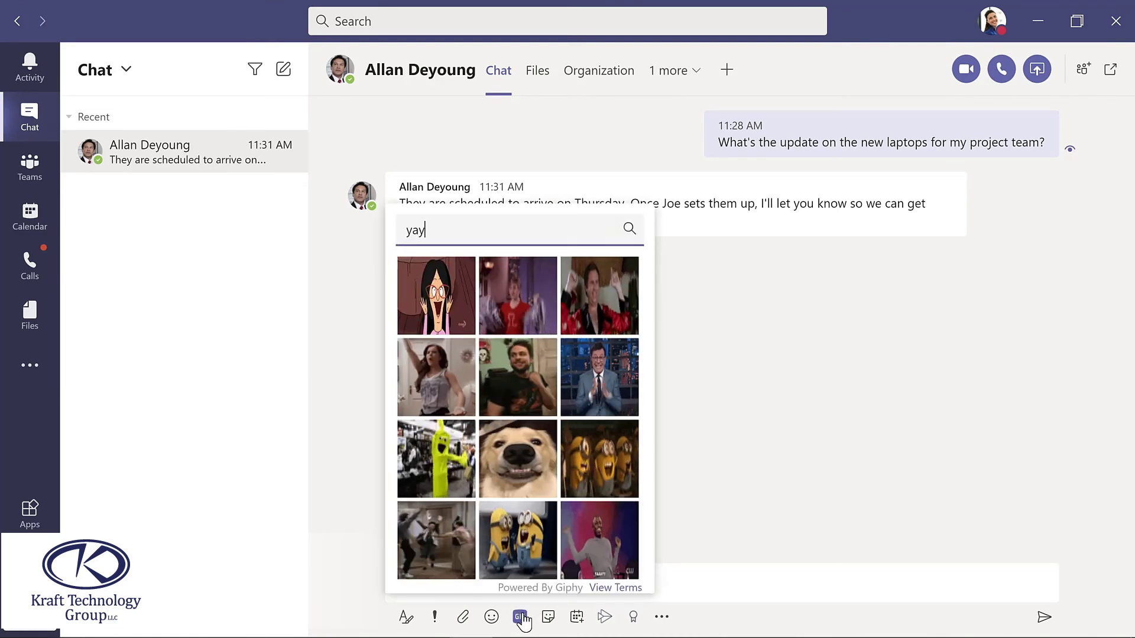
click(433, 540)
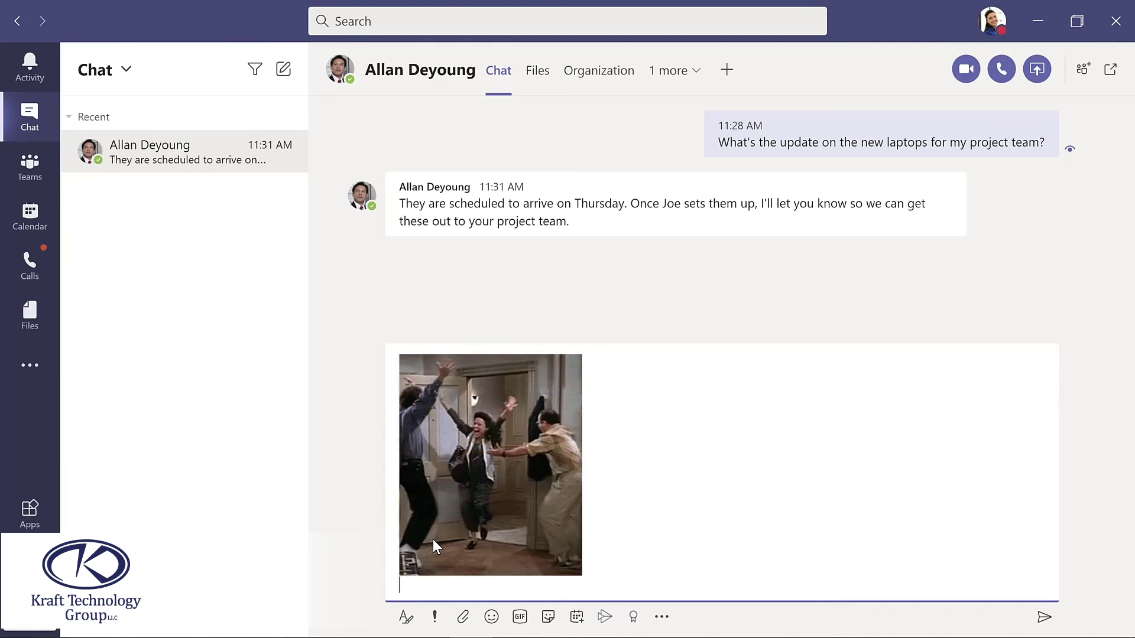
- Add "Thanks so much!" below the celebration GIF and send the chat message
text(Thanks)
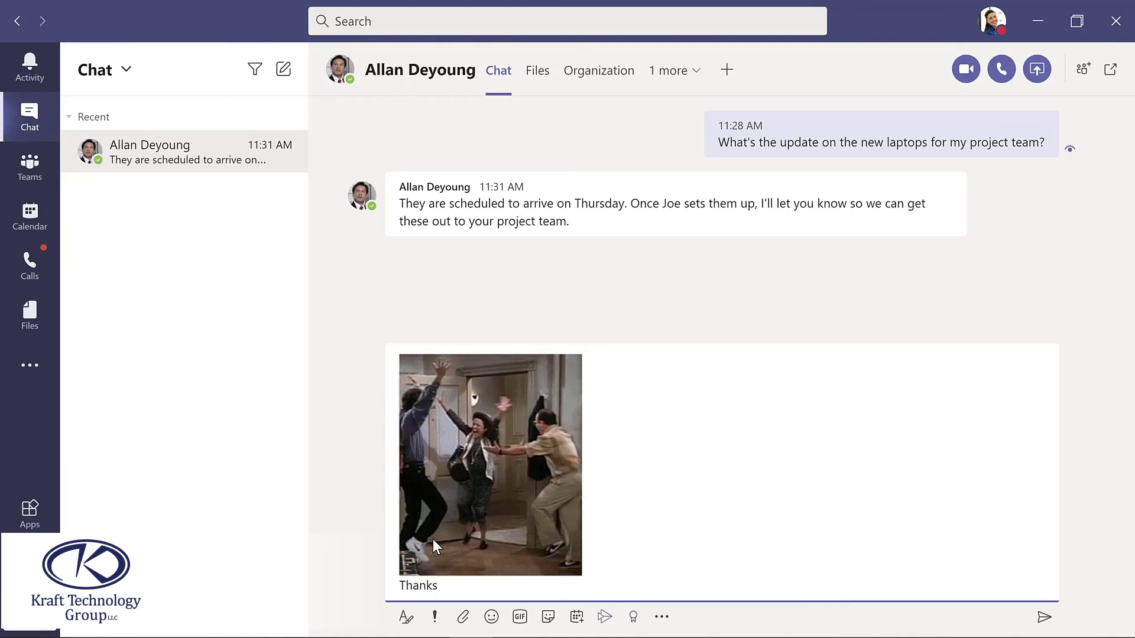
text( so muc)
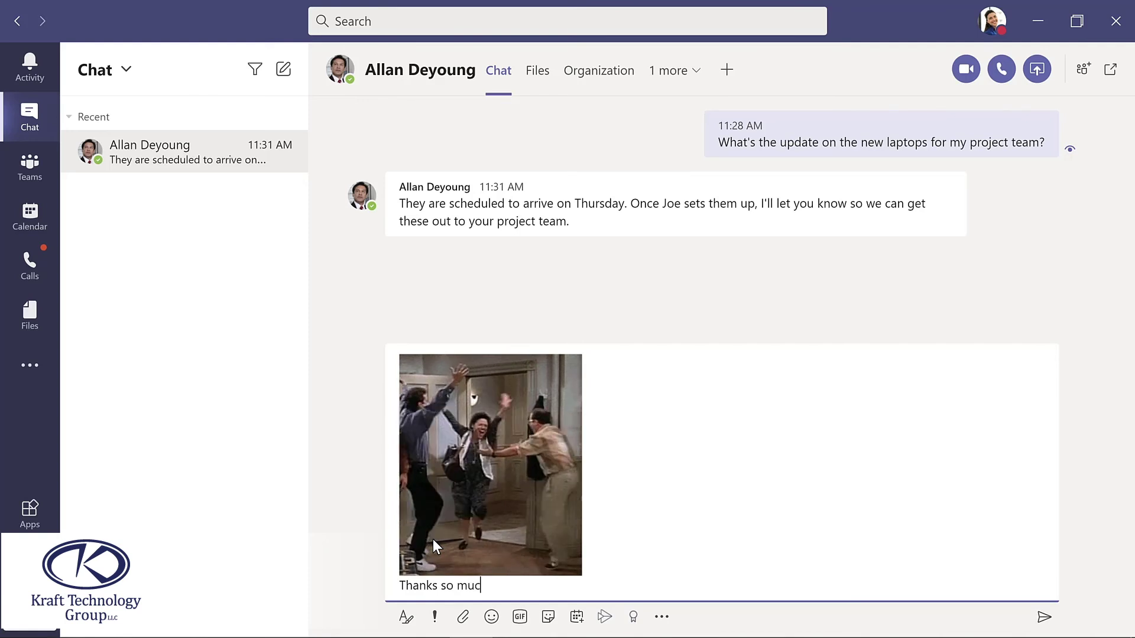
text(h!)
key(Return)
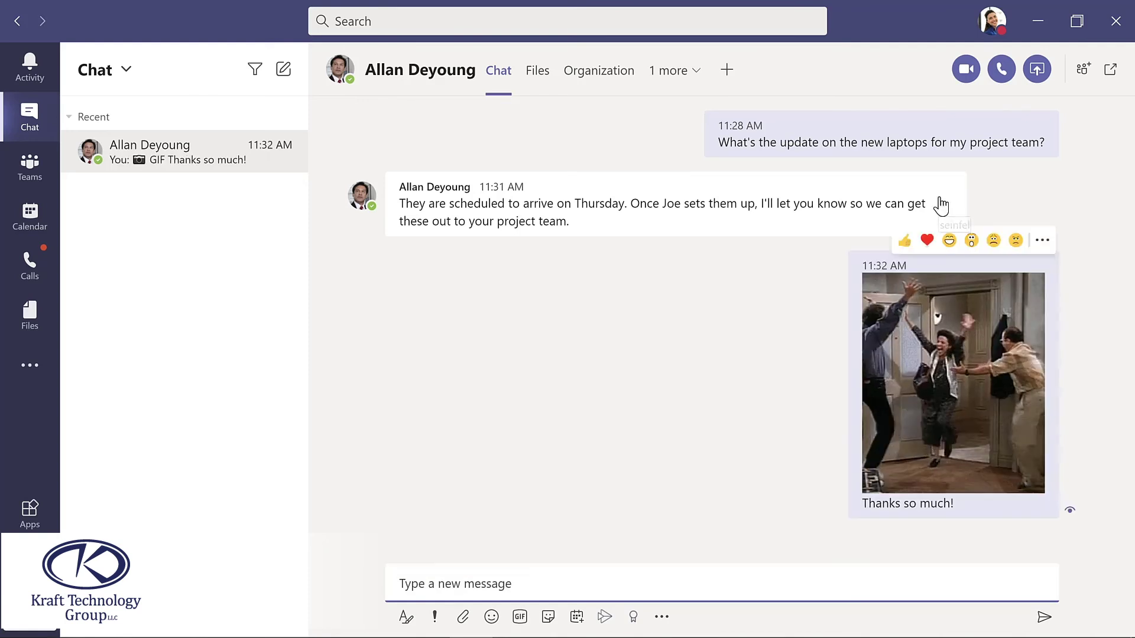
- React with the laughing emoji to the reply about the laptop delivery and pin this chat
mouse_move(929, 201)
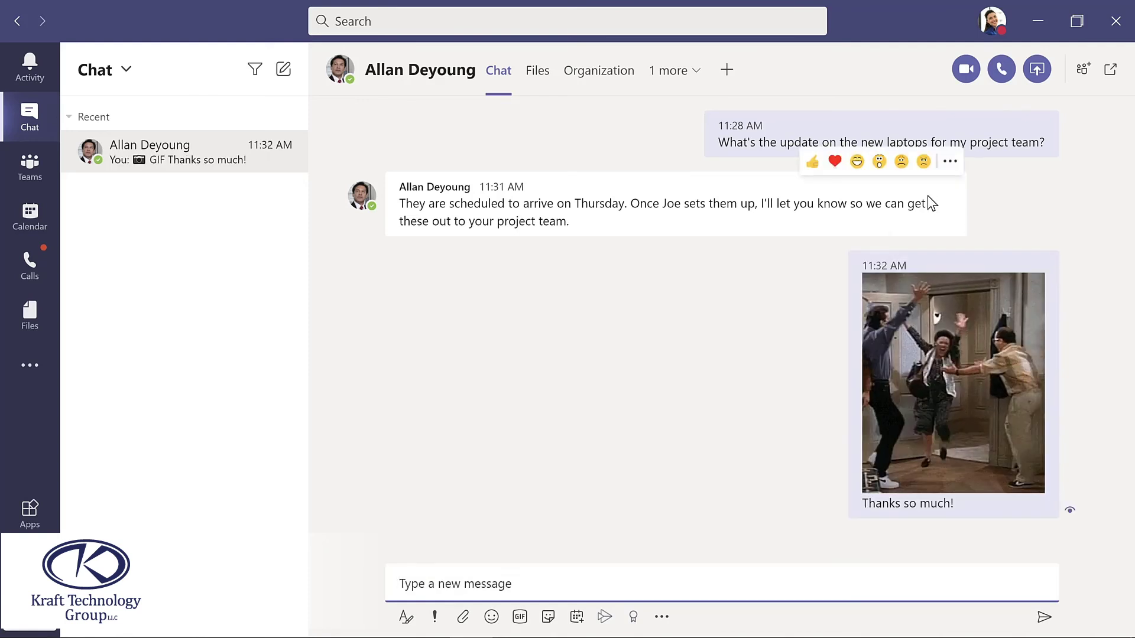
click(856, 162)
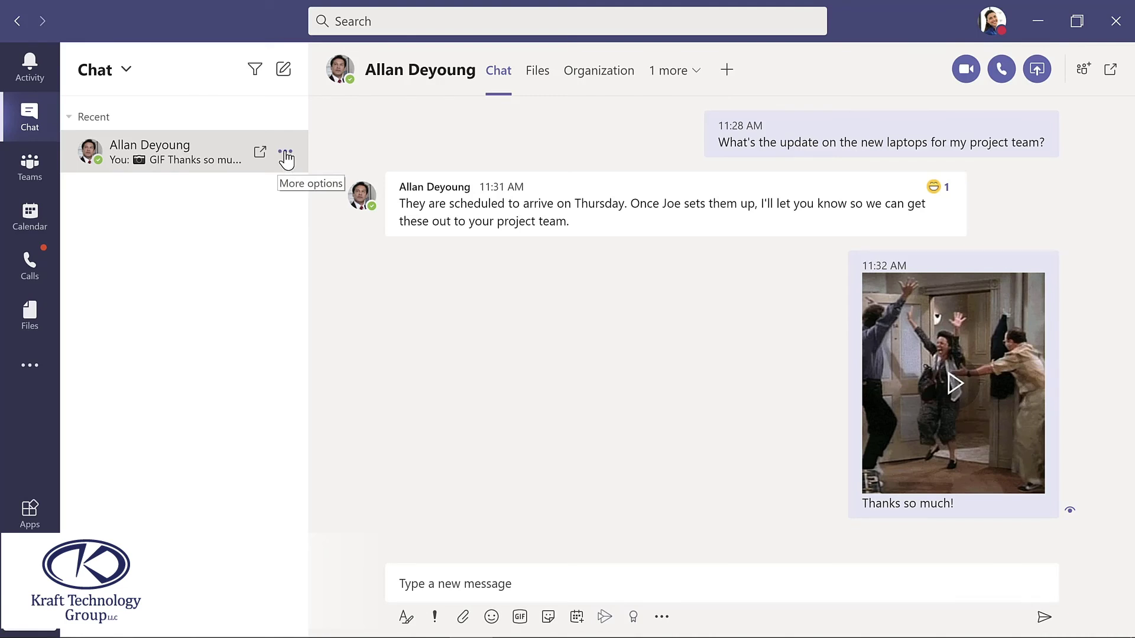
click(285, 155)
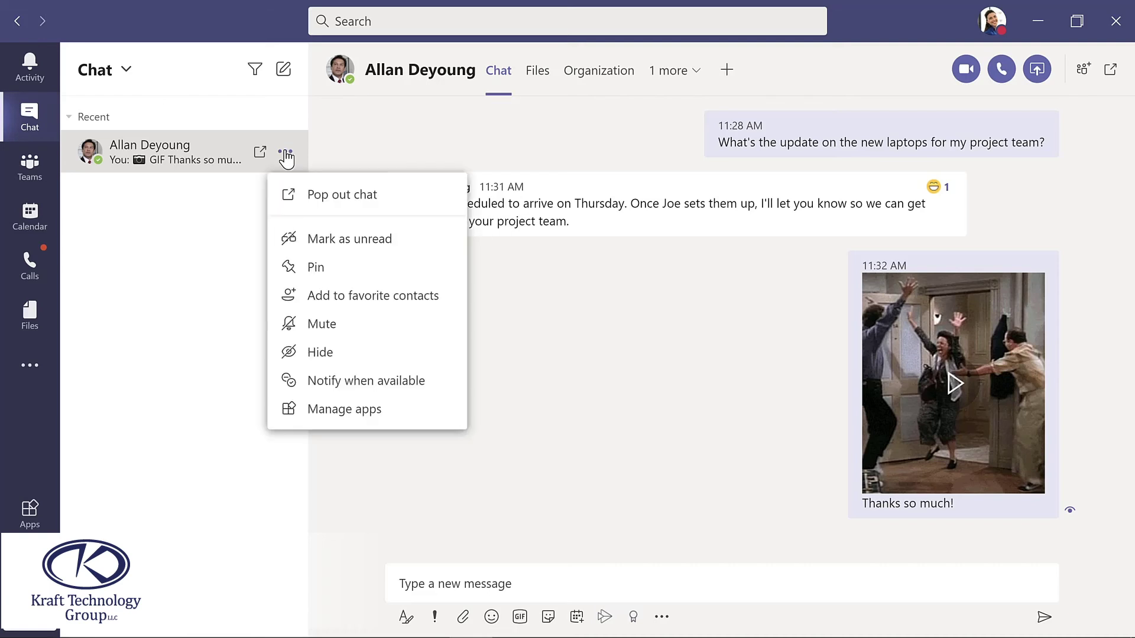
click(309, 269)
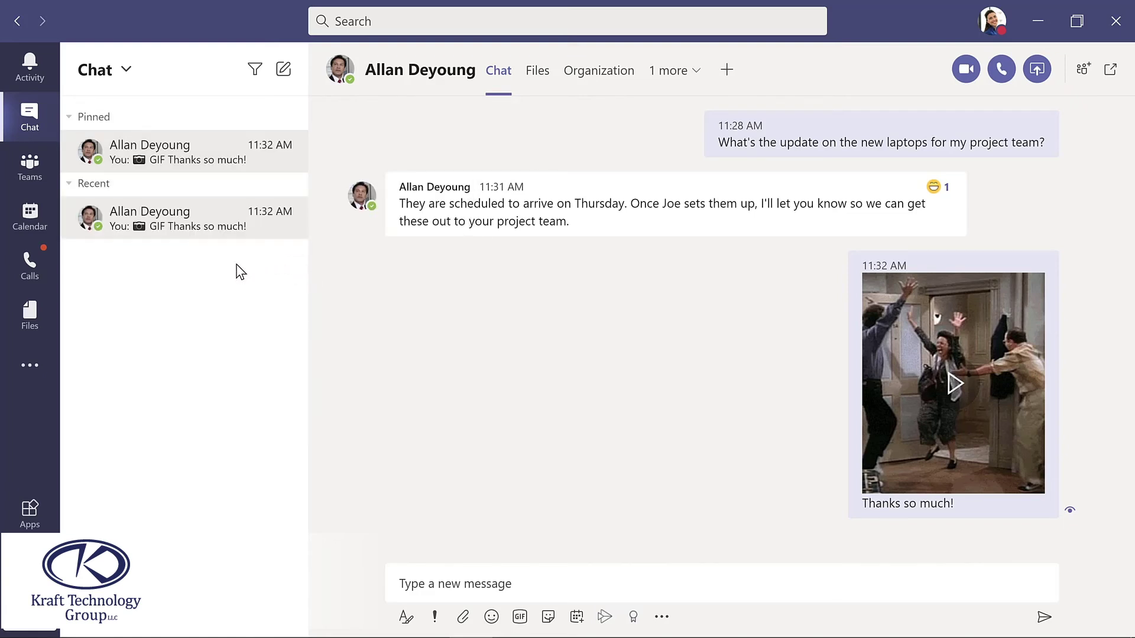
- Open the calendar, view it as a full week and return it to the work week view
click(29, 216)
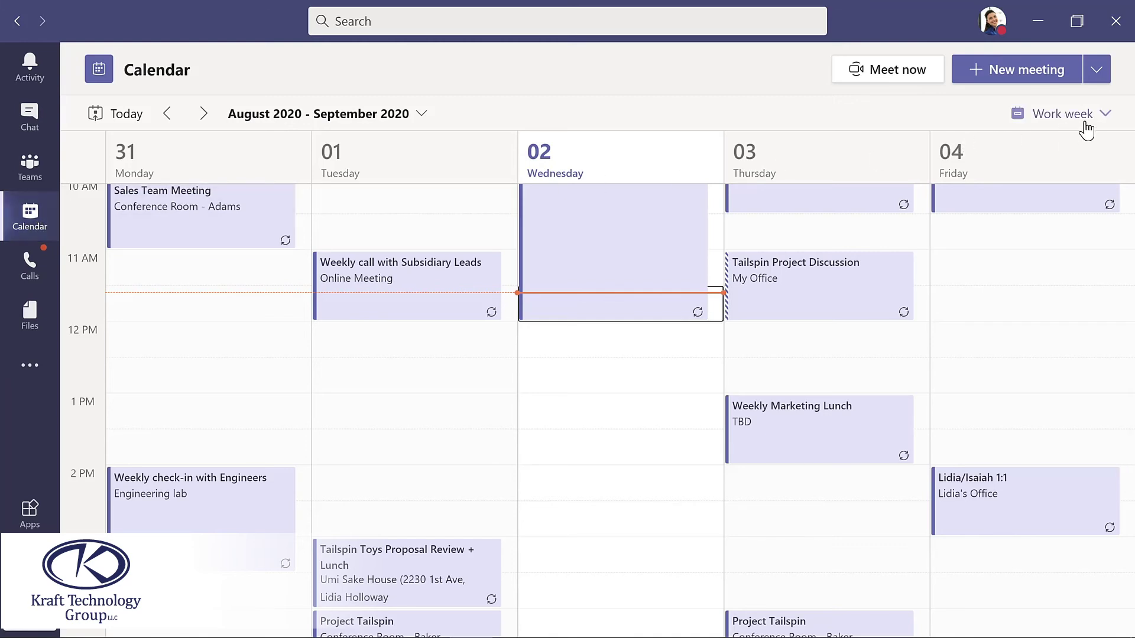
click(1103, 119)
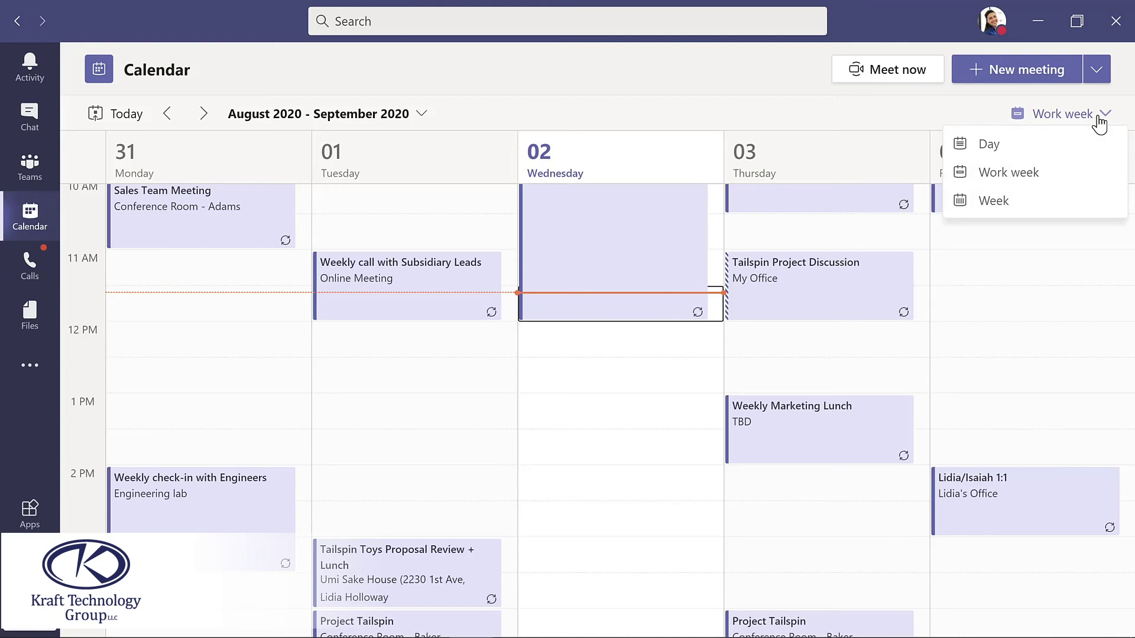
click(1017, 204)
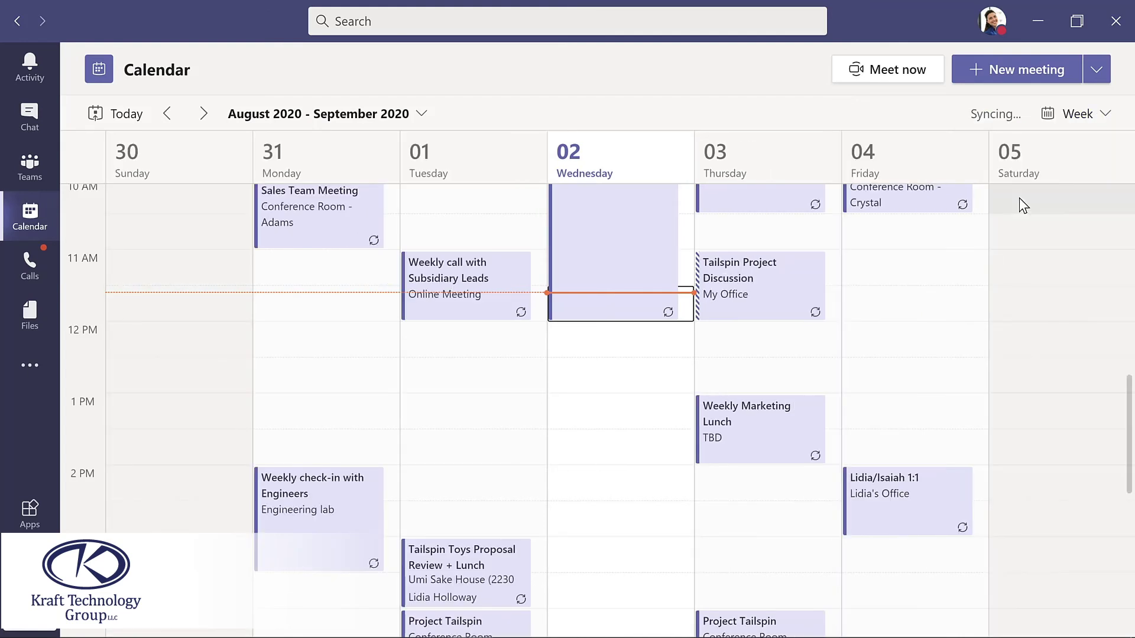
click(1102, 115)
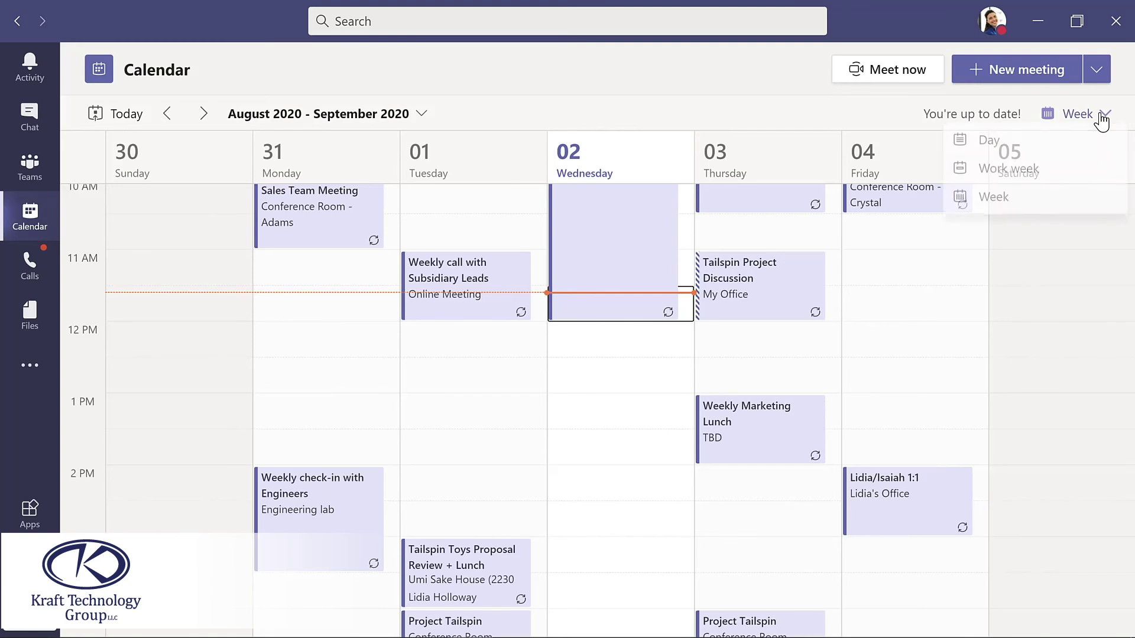
click(1047, 172)
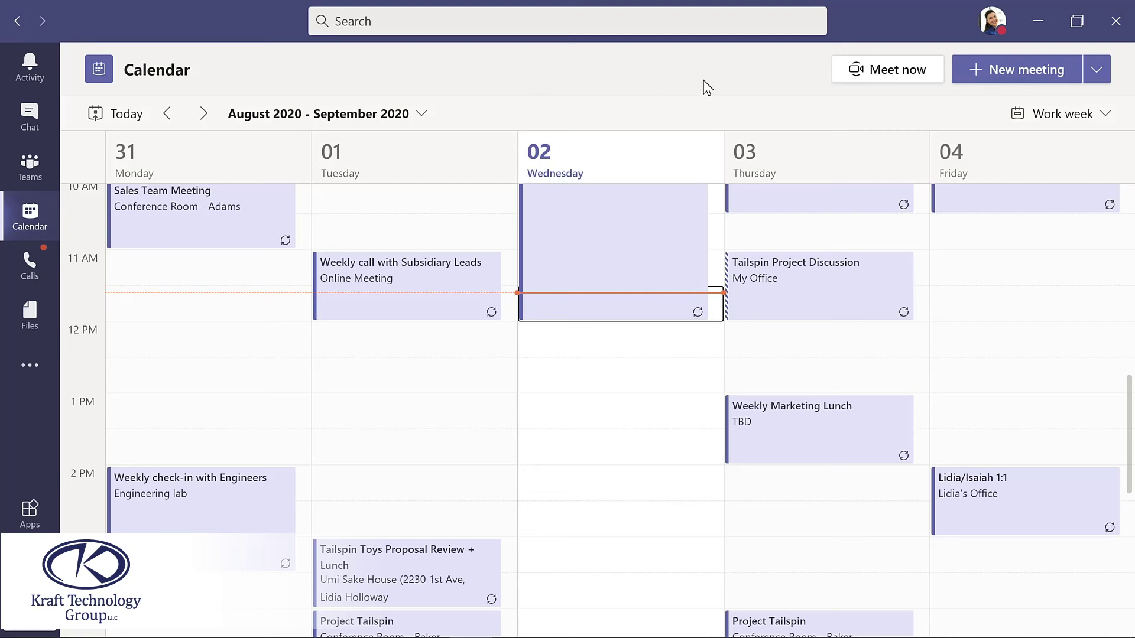
- Create a new meeting titled "Evergreen Design Meeting" and add the planner and three other colleagues as required attendees
click(1004, 67)
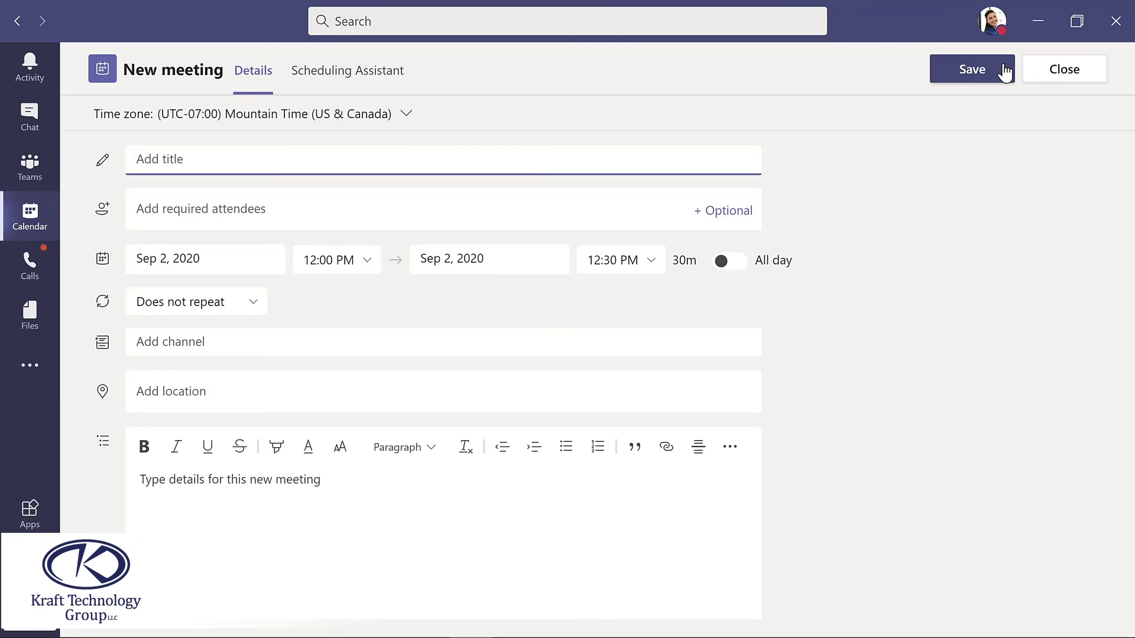
text(Evergreen Design Meeting)
click(279, 207)
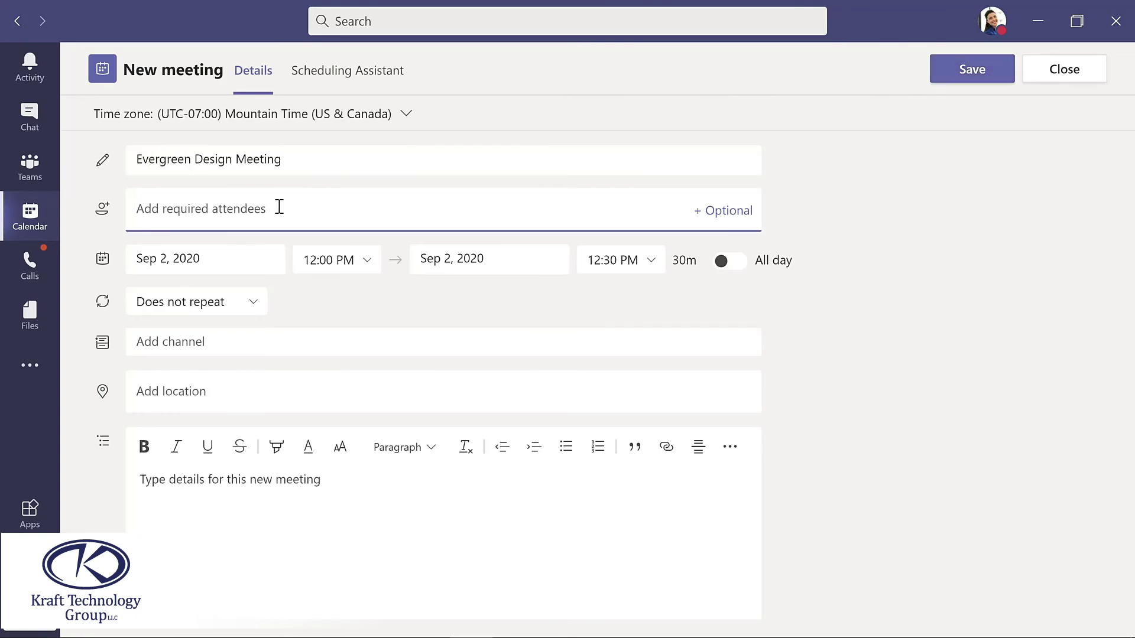
text(lynn)
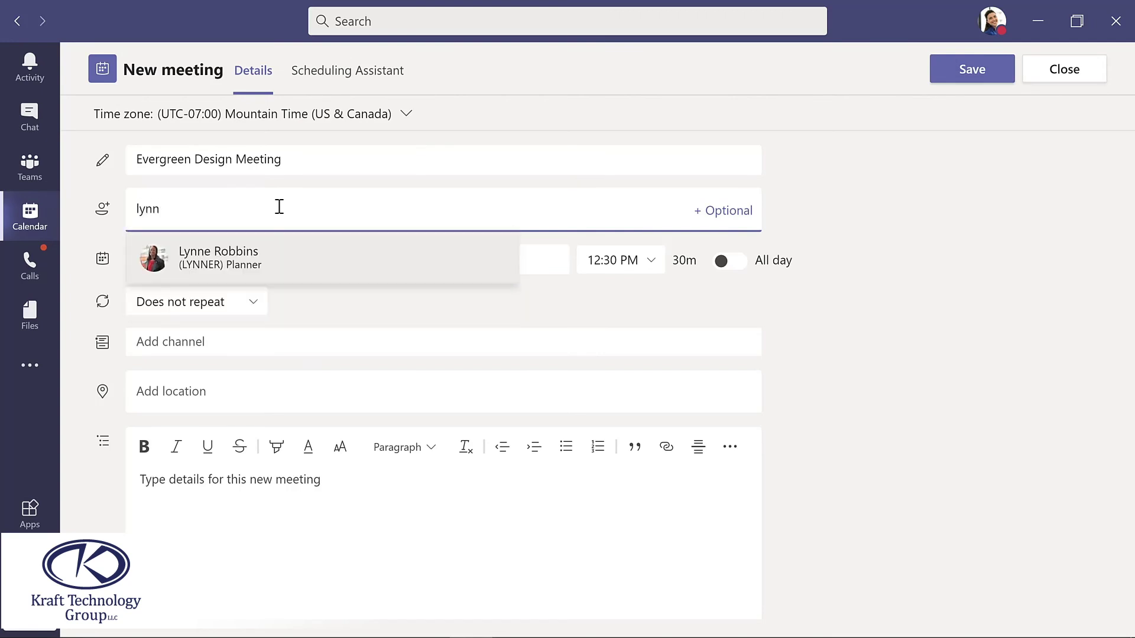
key(Return)
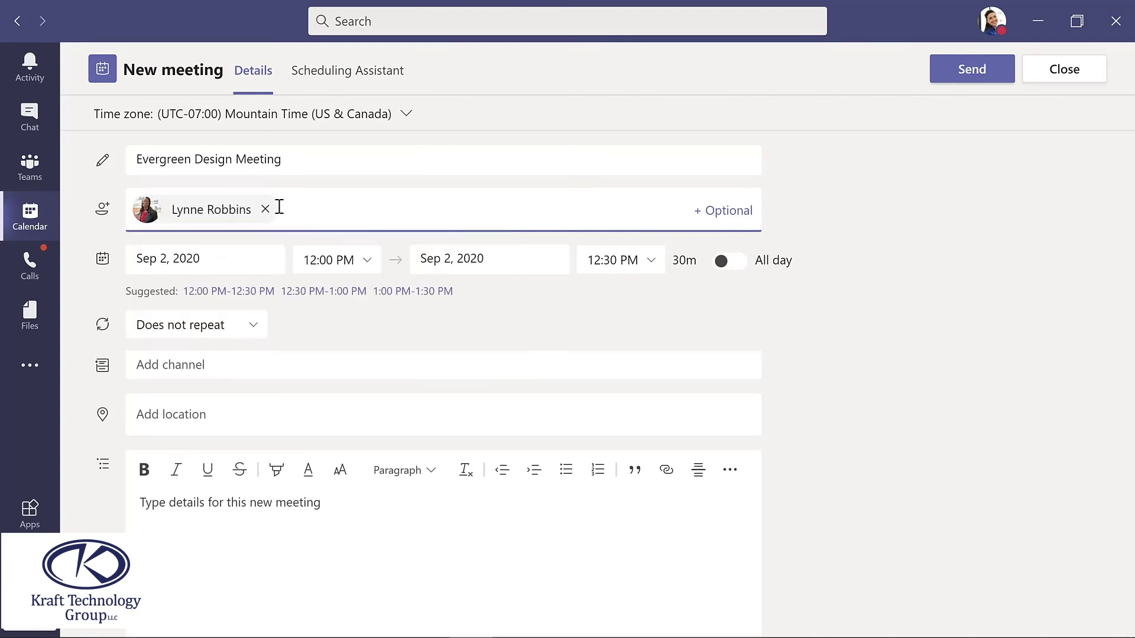
key(ctrl+v)
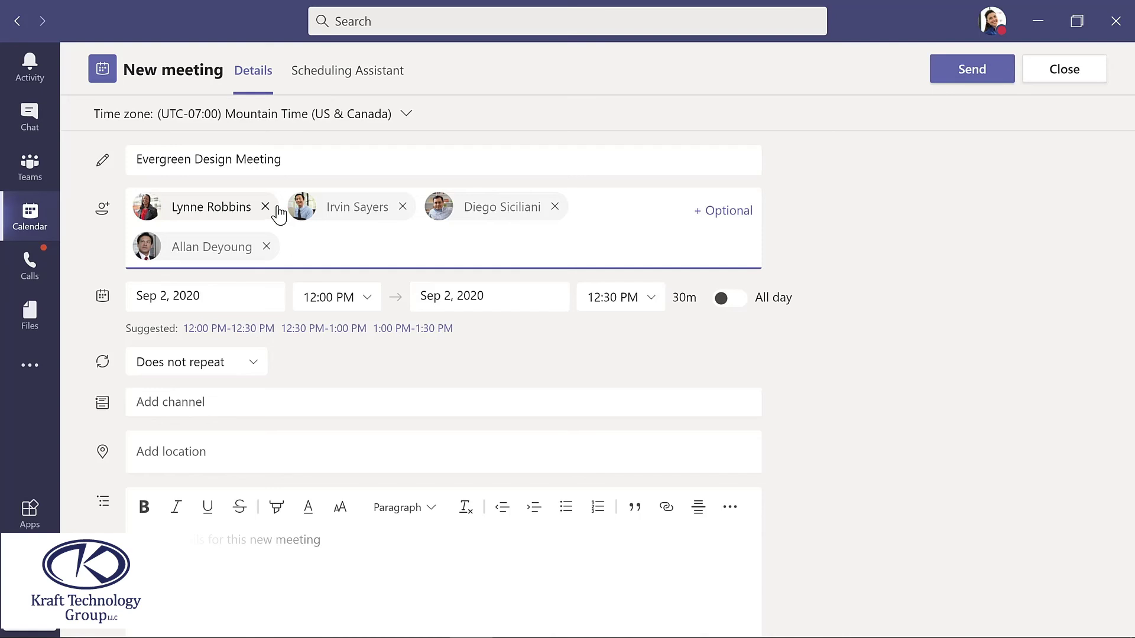
- Set the meeting date to Sep 8, 2020 and extend its end time to 1:00 PM in the Scheduling Assistant
click(240, 291)
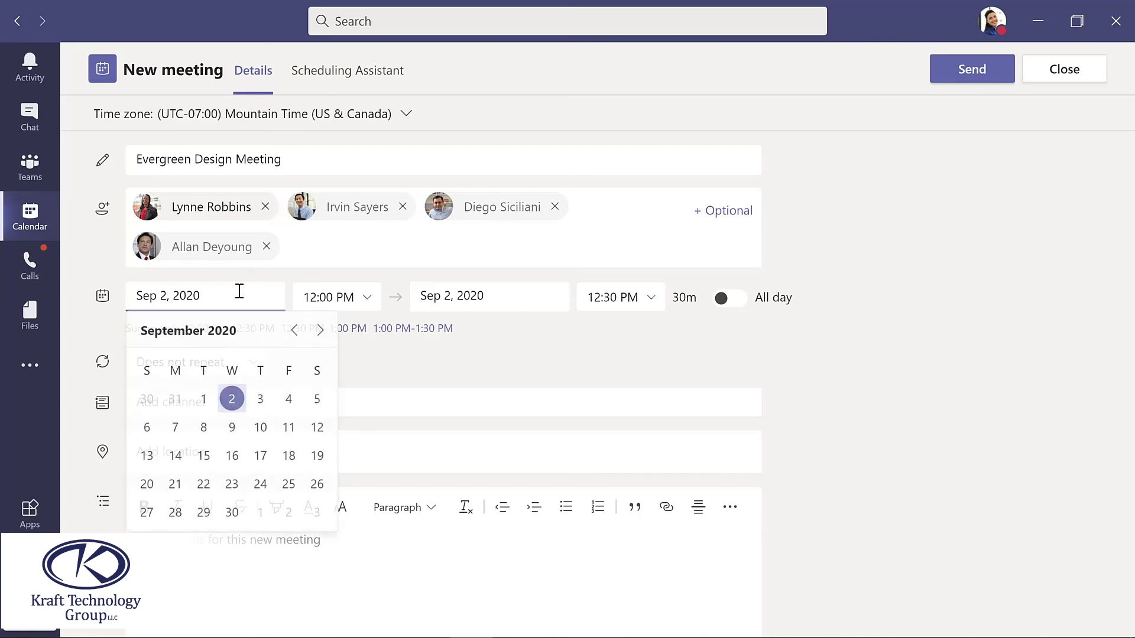
click(203, 429)
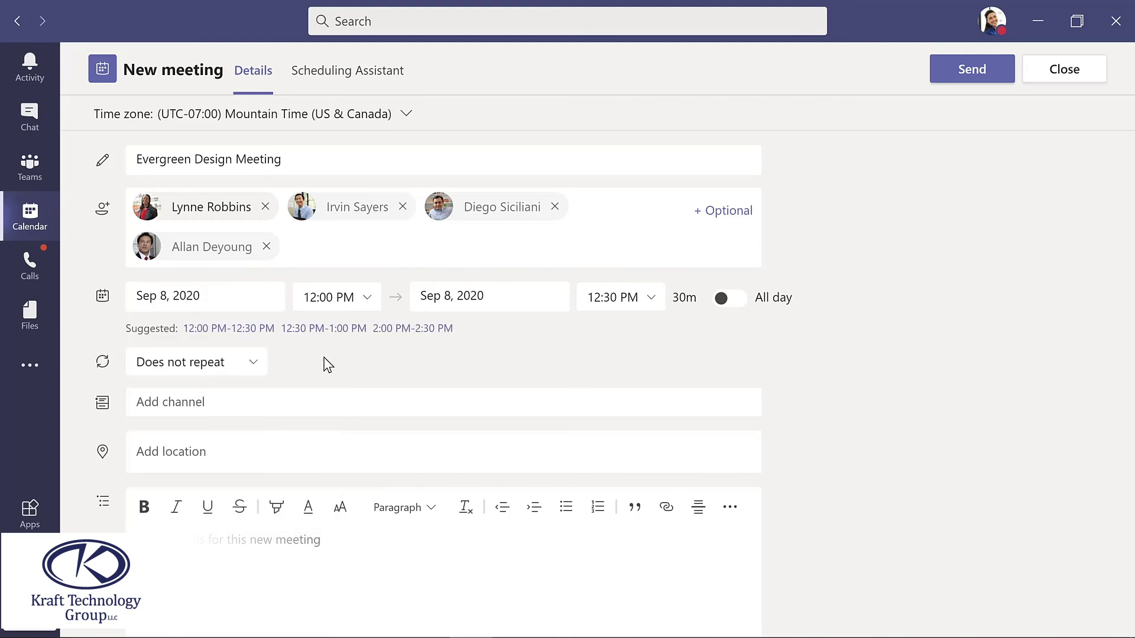
click(332, 75)
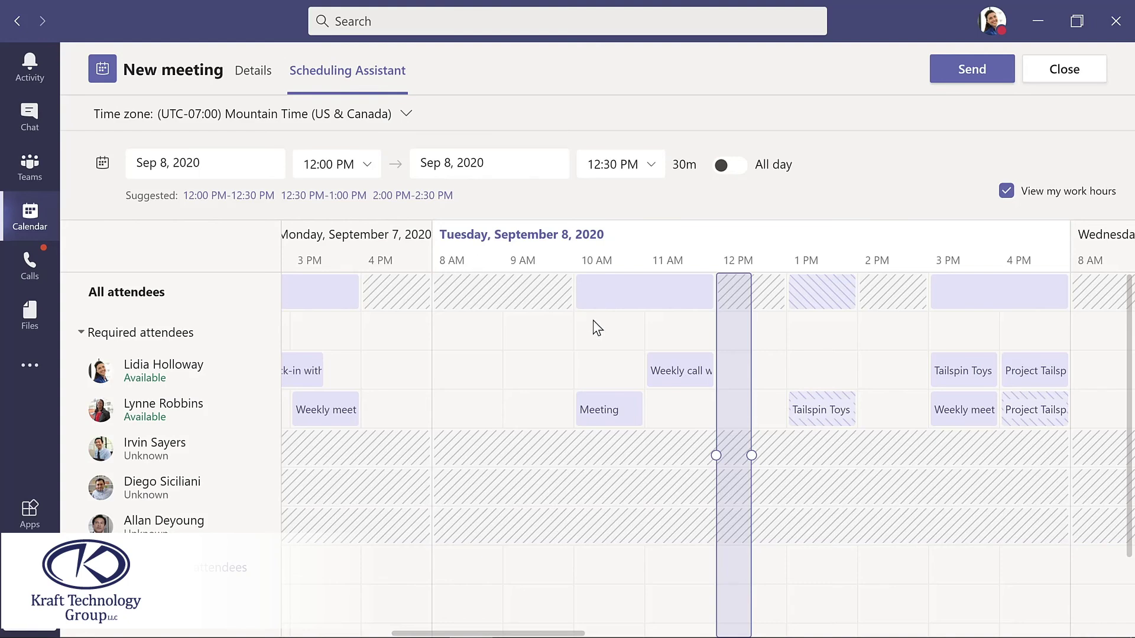
drag(751, 455, 790, 455)
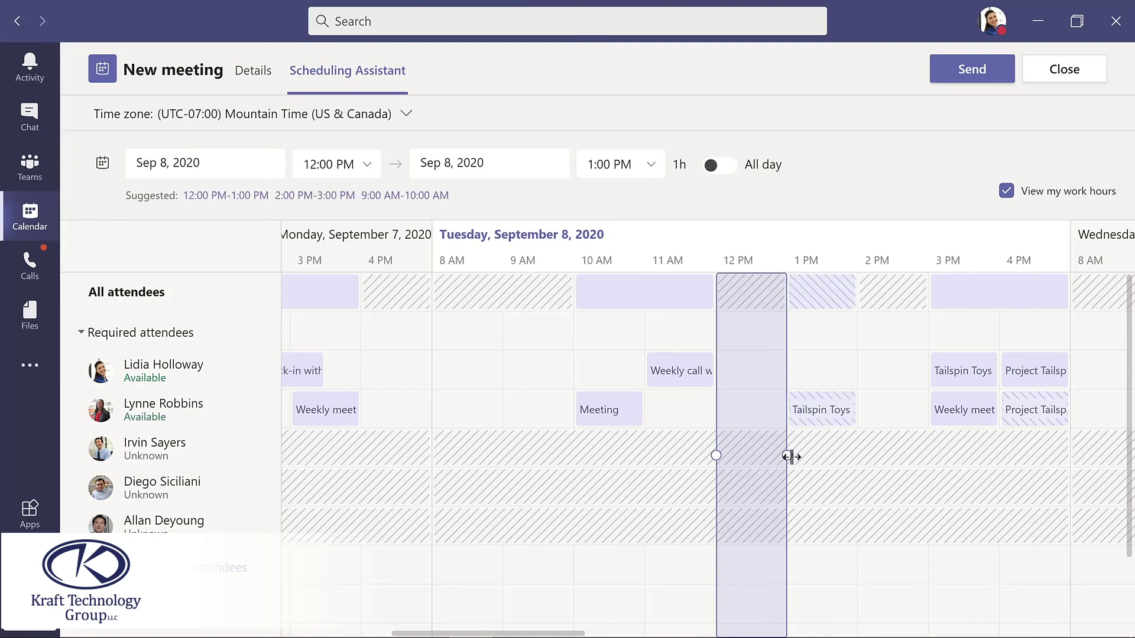
- Add the Evergreen Project Team's Design channel and the details "Weekly meeting for design team", and send the meeting invitation
click(253, 71)
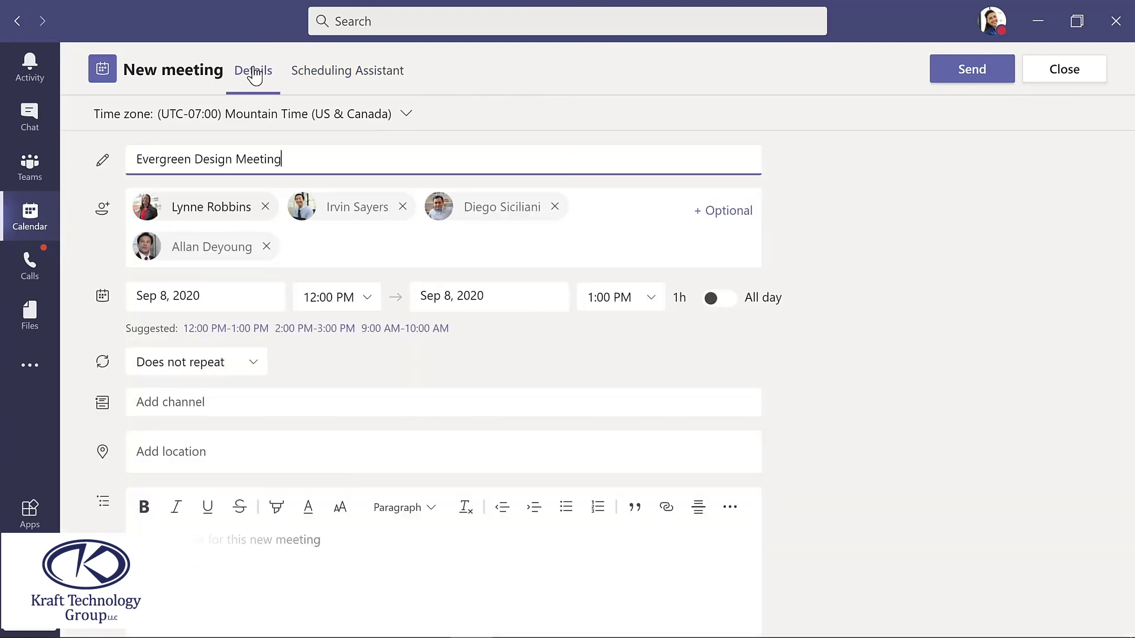
click(265, 403)
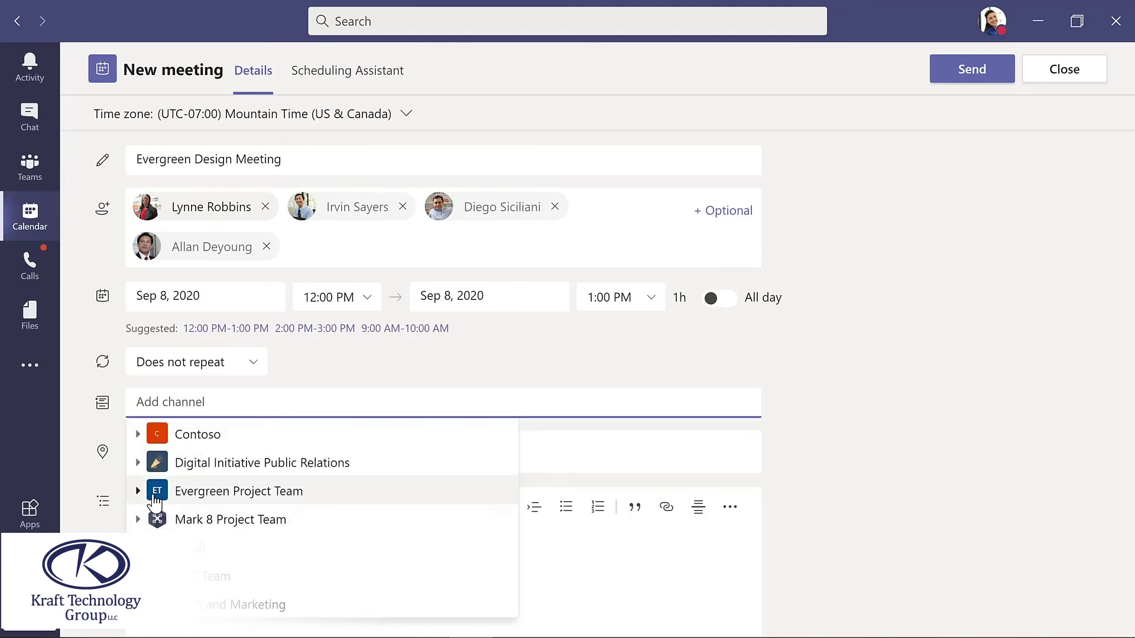
click(139, 492)
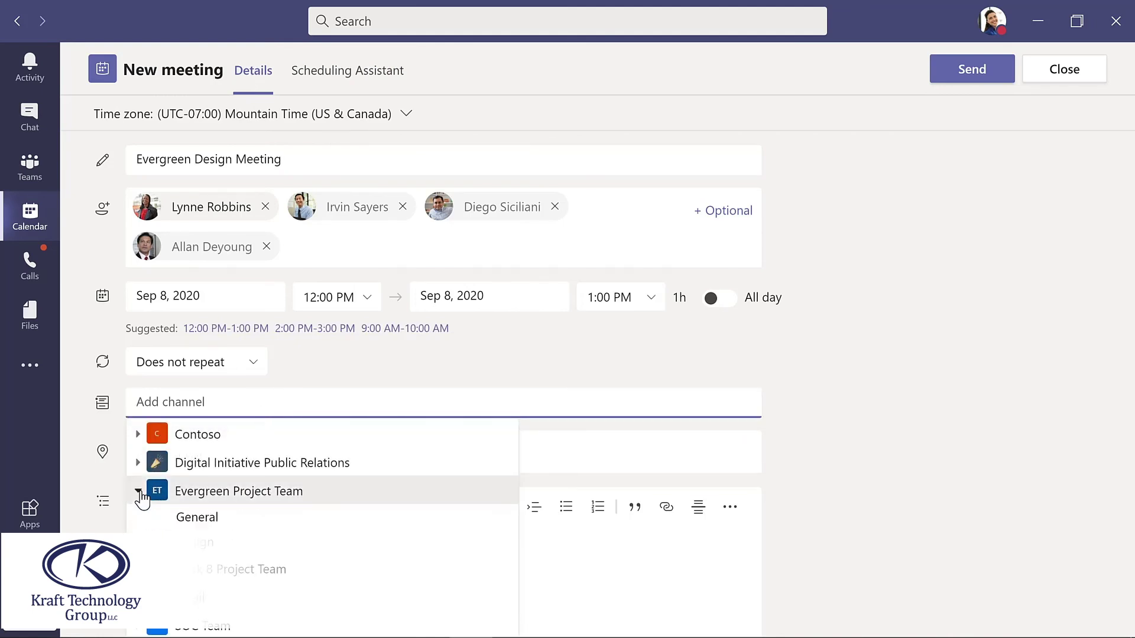
click(204, 553)
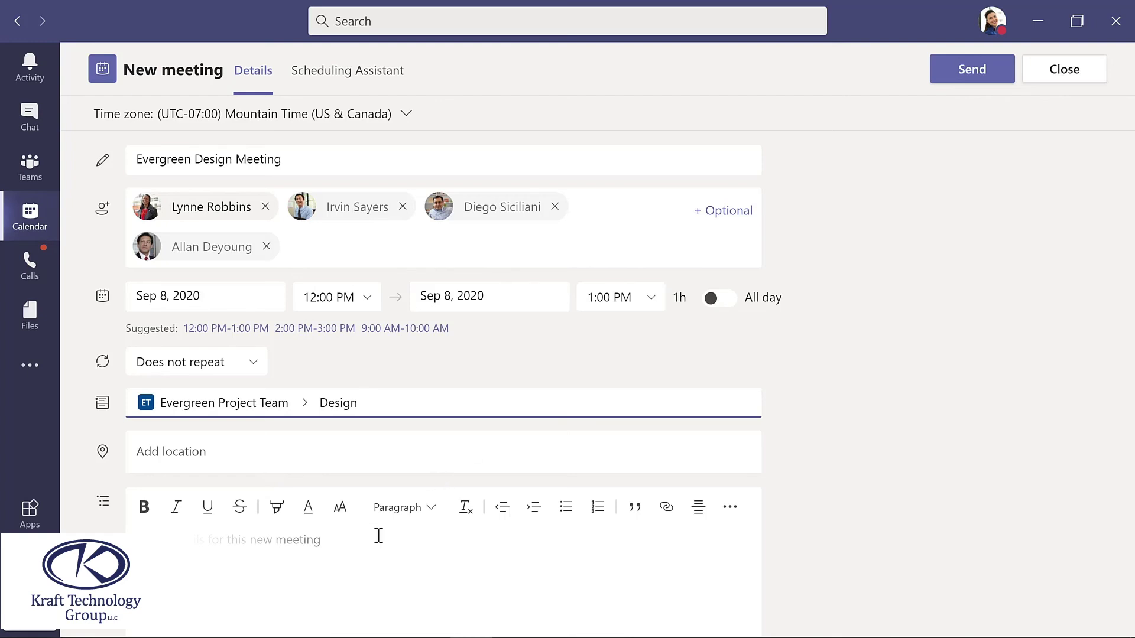
click(313, 539)
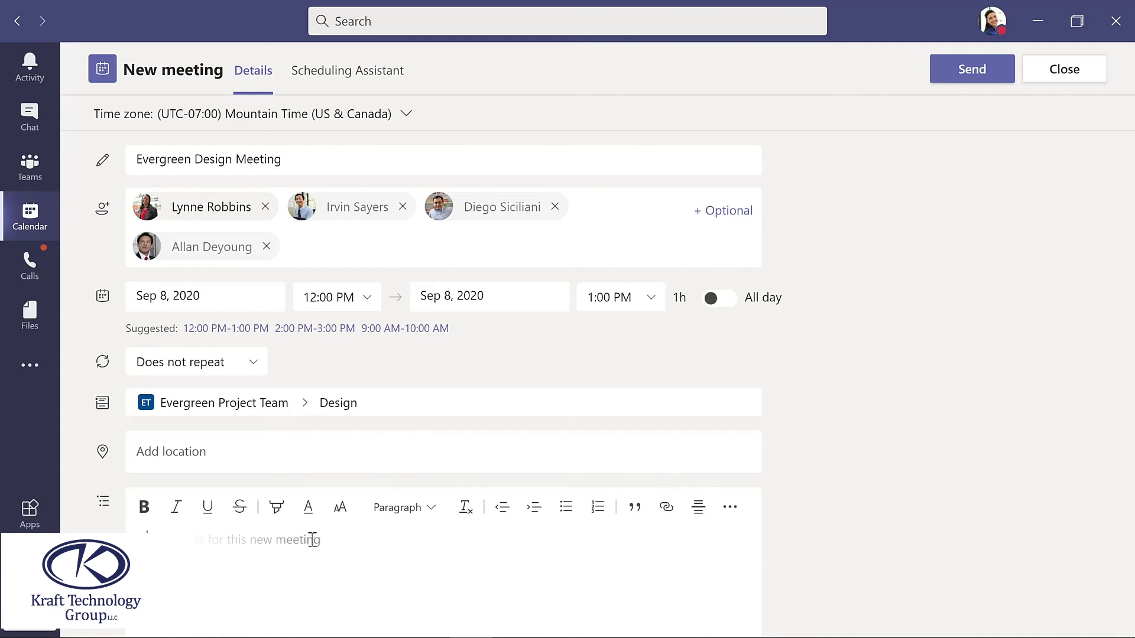
text(Weekly meeting for design team)
click(963, 76)
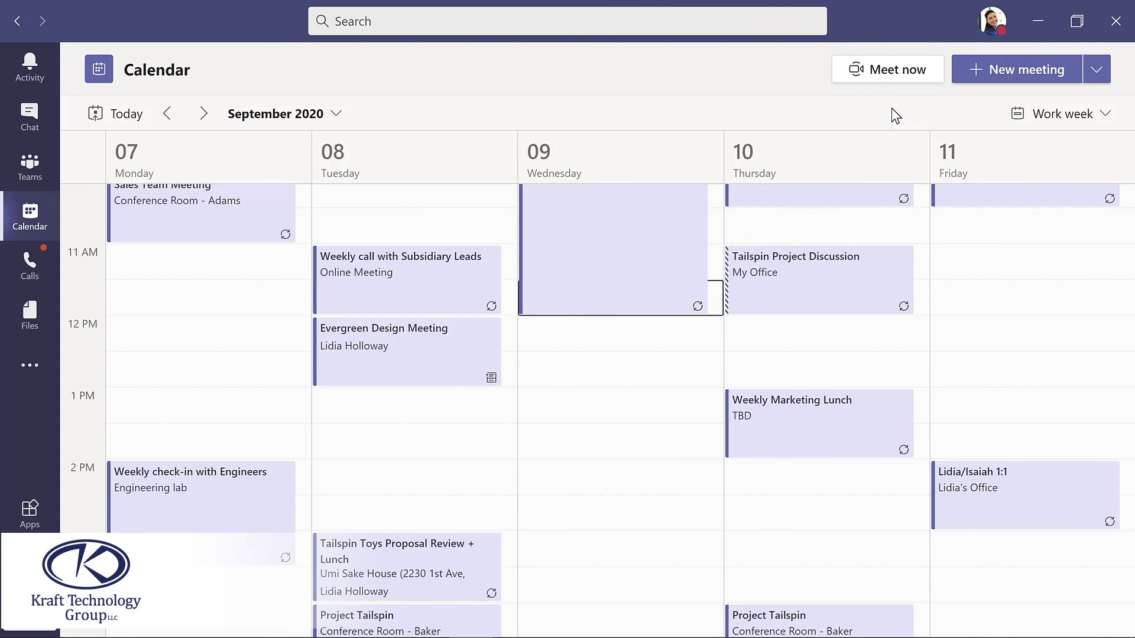
- Start an instant meeting named "Updates to planning document" in the Design channel and open its additional meeting options
click(33, 169)
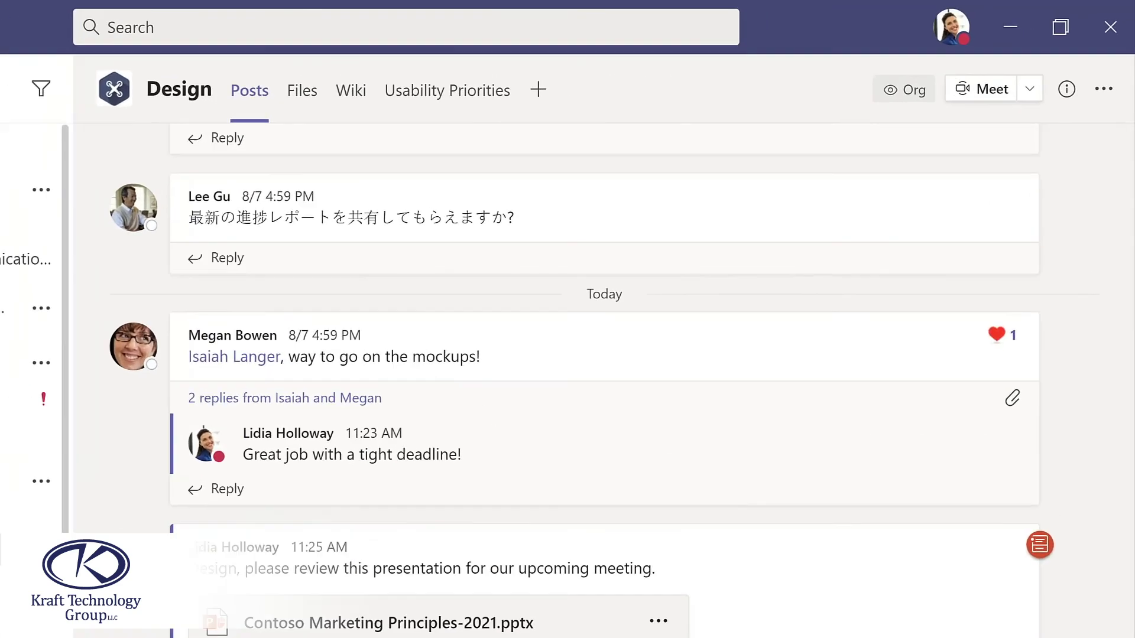
click(1053, 69)
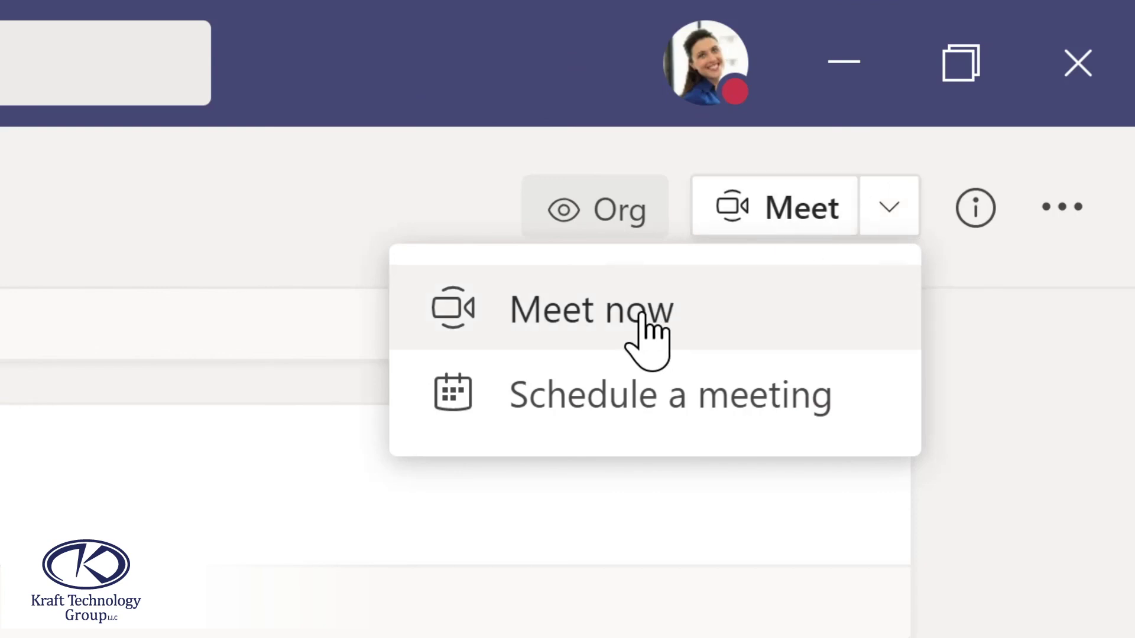
click(602, 312)
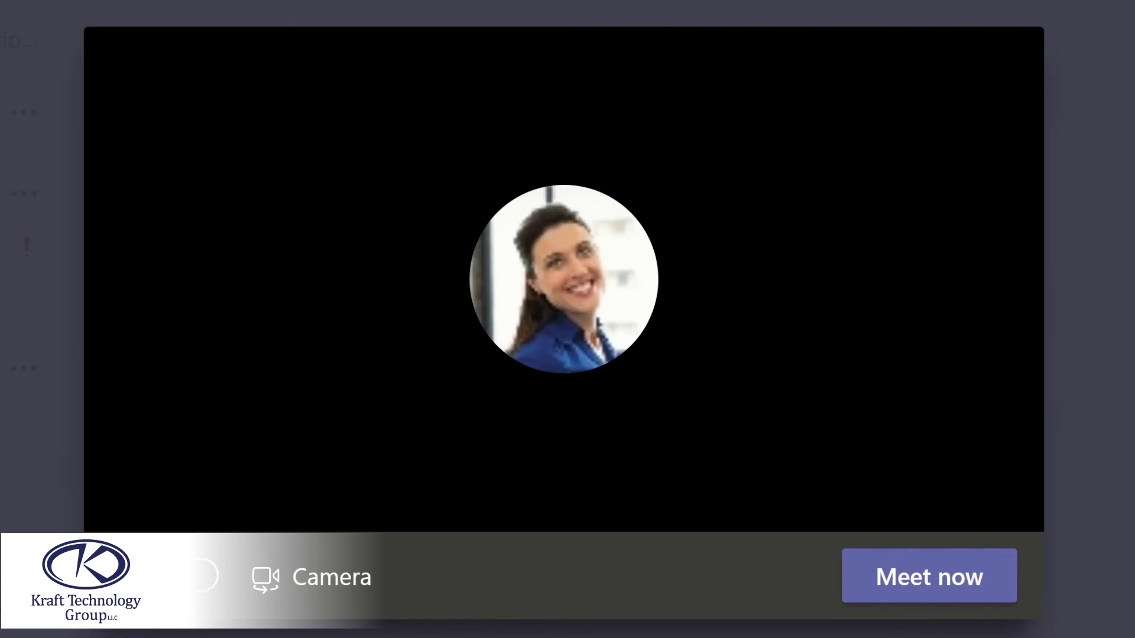
text(Updates)
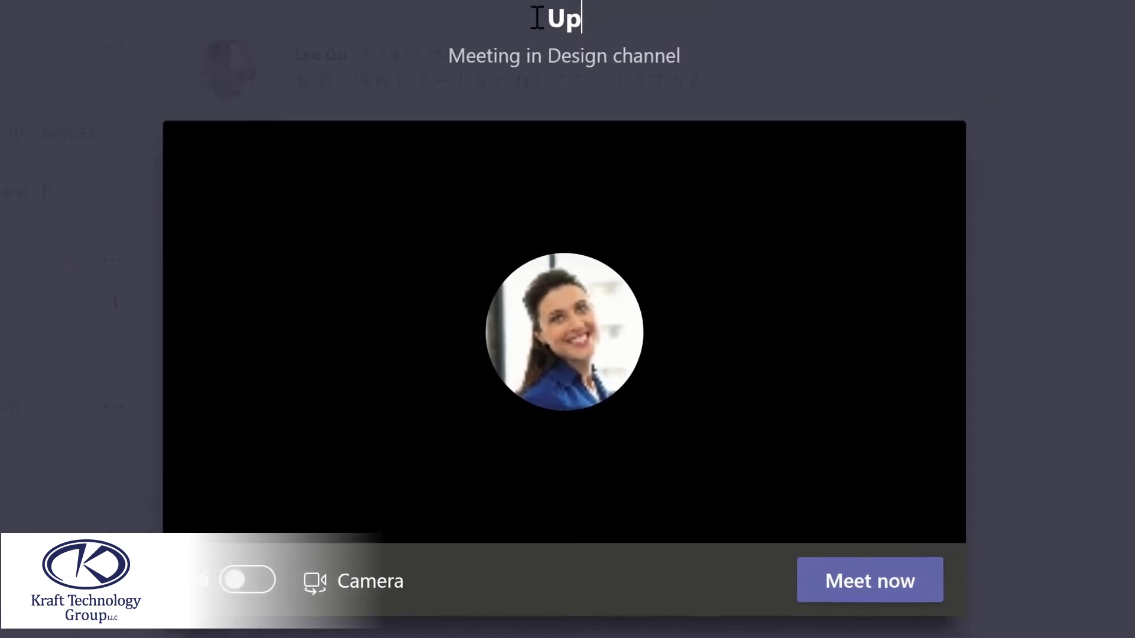
text( to planning document)
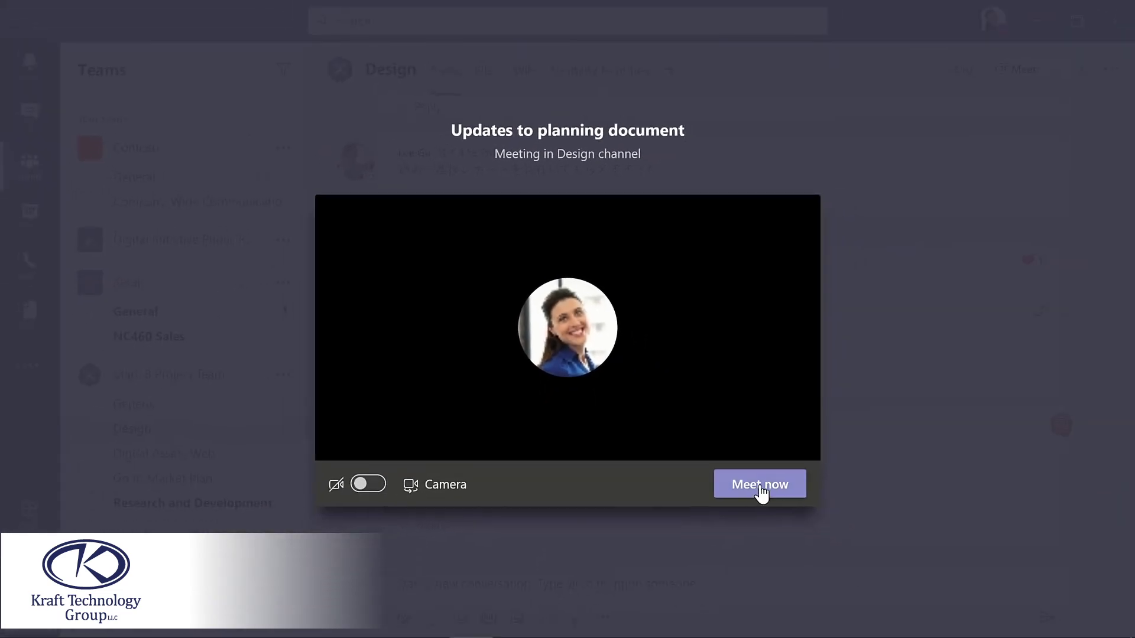
click(820, 553)
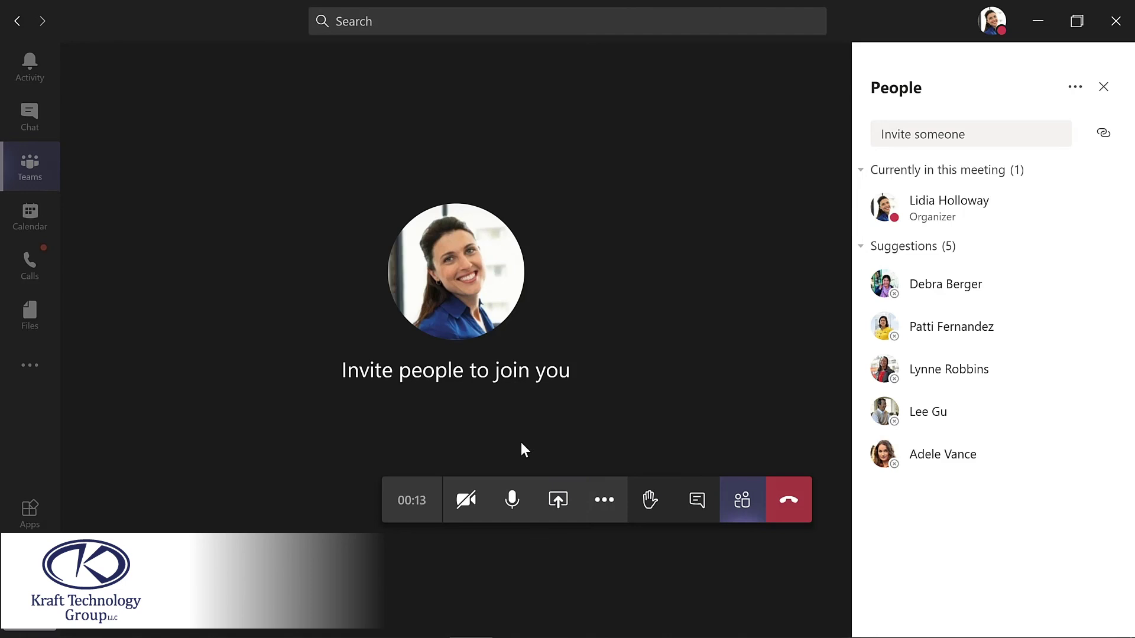
click(604, 507)
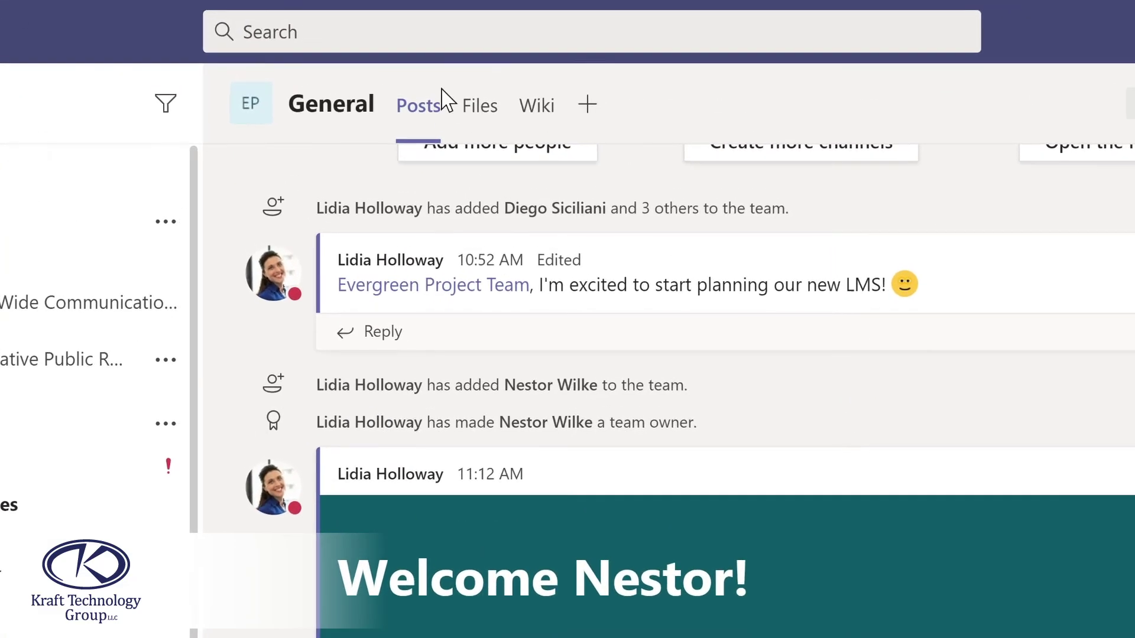
- Search for "marketing" and open the message about conference swag from the Sales and Marketing team's General channel
click(414, 26)
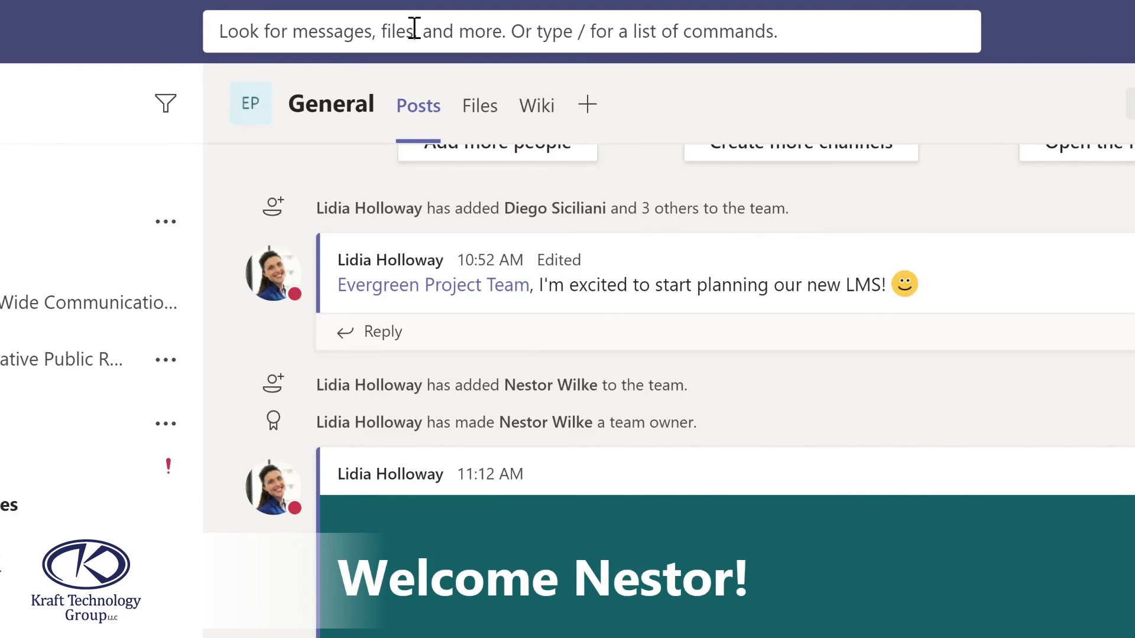
text(marketing)
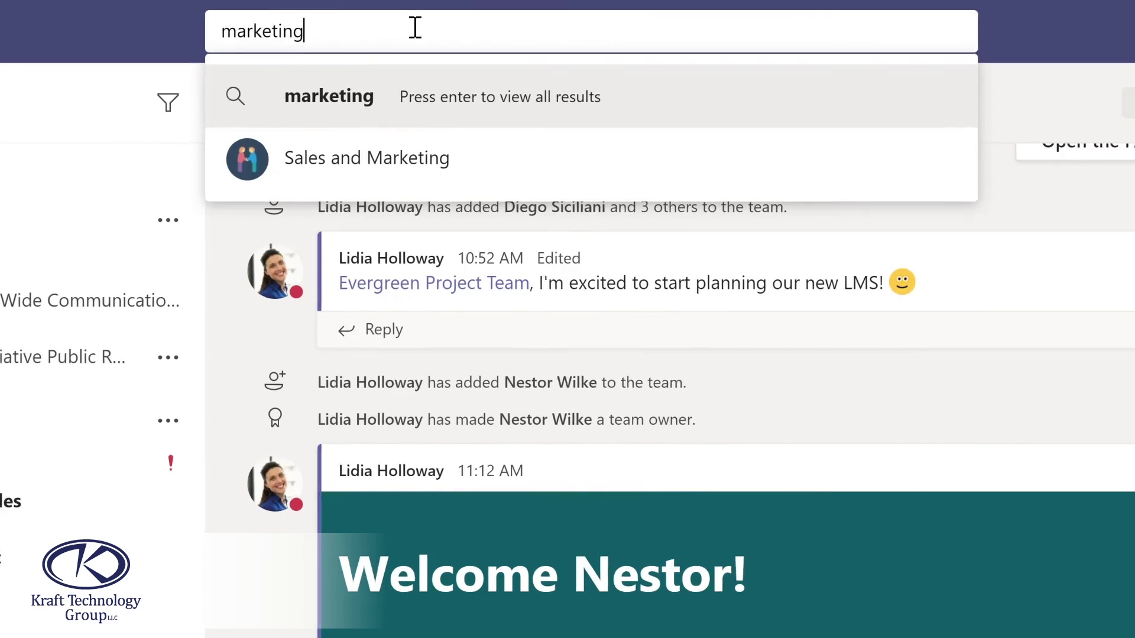
key(Return)
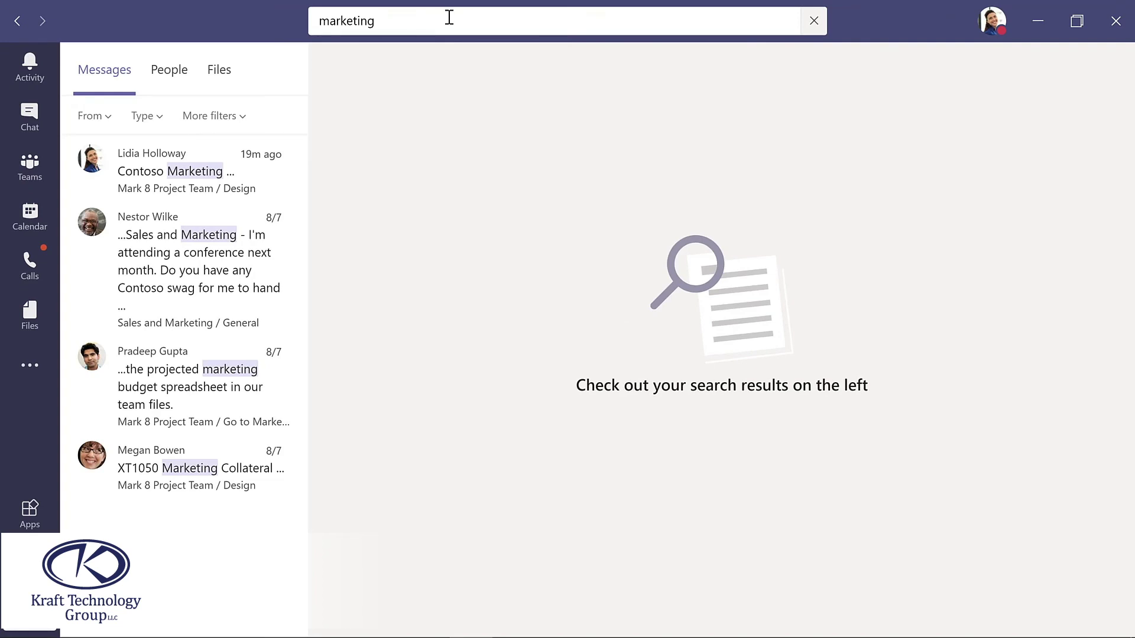
click(176, 258)
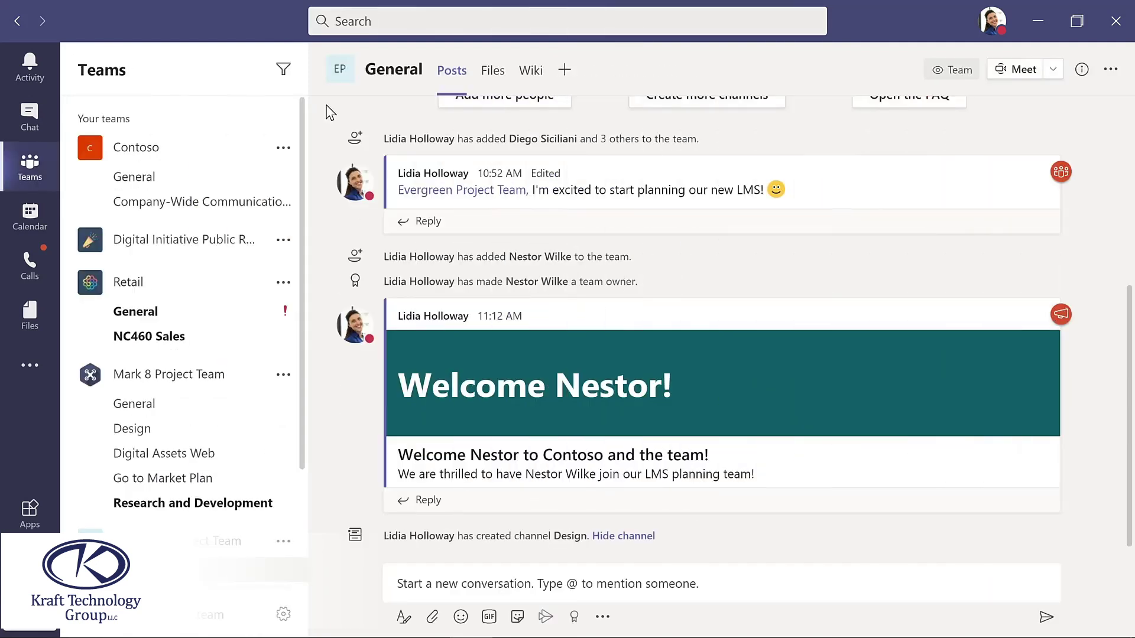
- List the available slash commands and run /keys to display the keyboard shortcuts
click(387, 21)
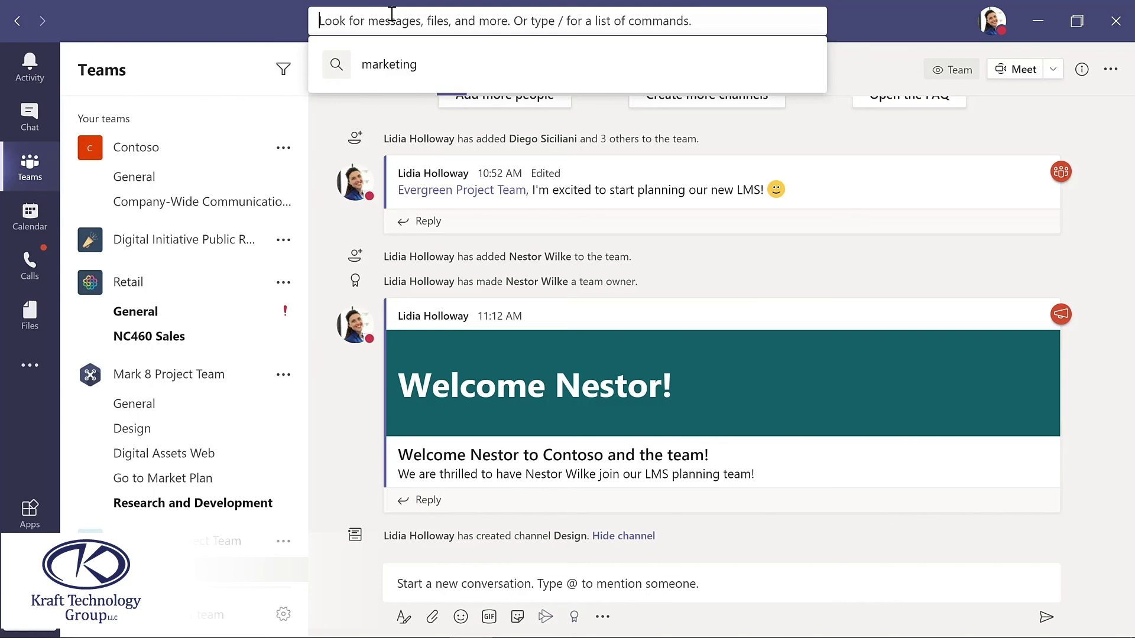
text(/)
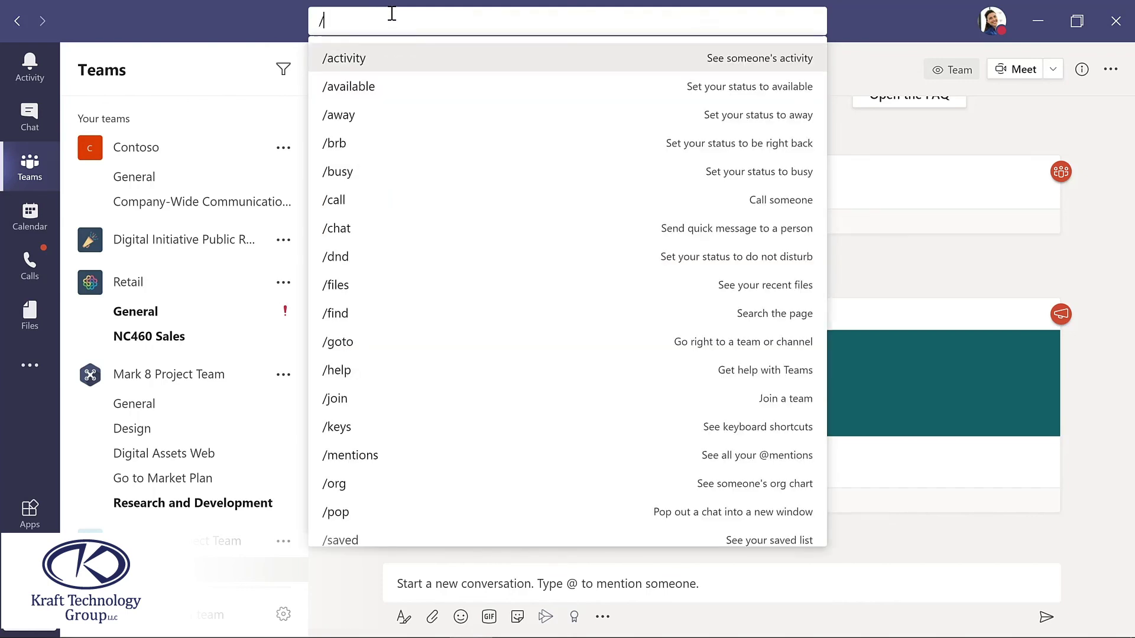
click(1048, 282)
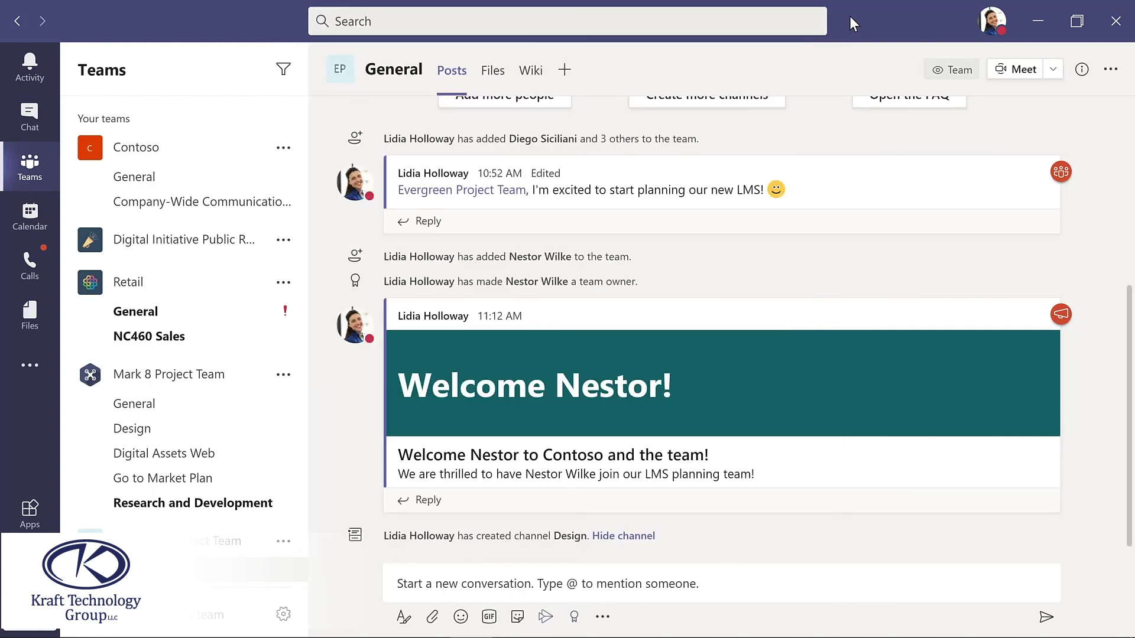
key(ctrl+slash)
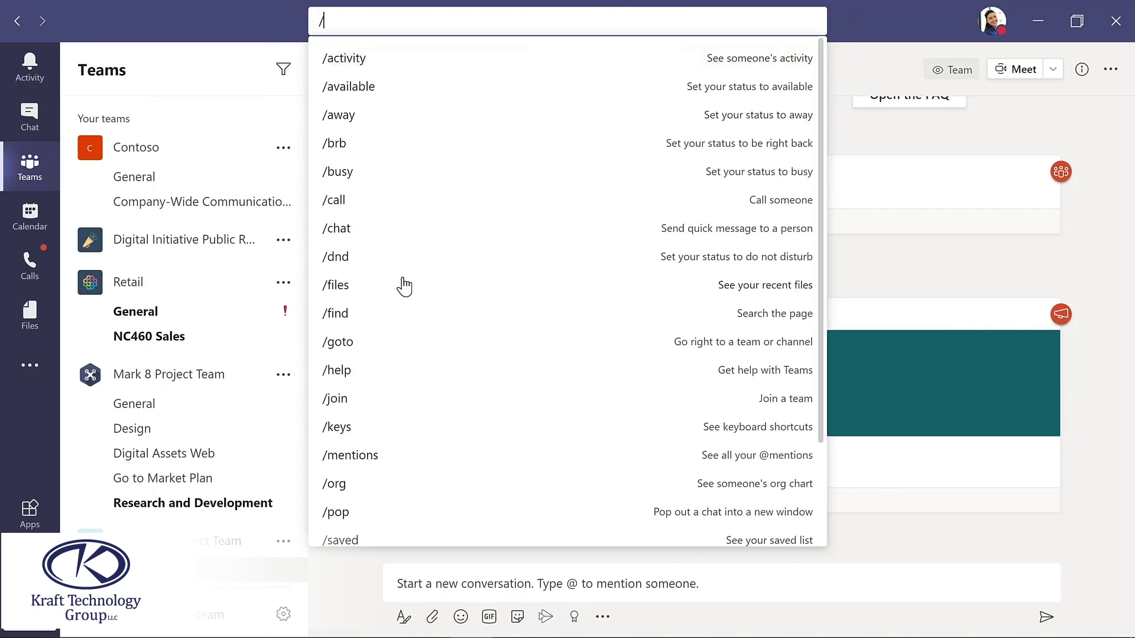
click(346, 426)
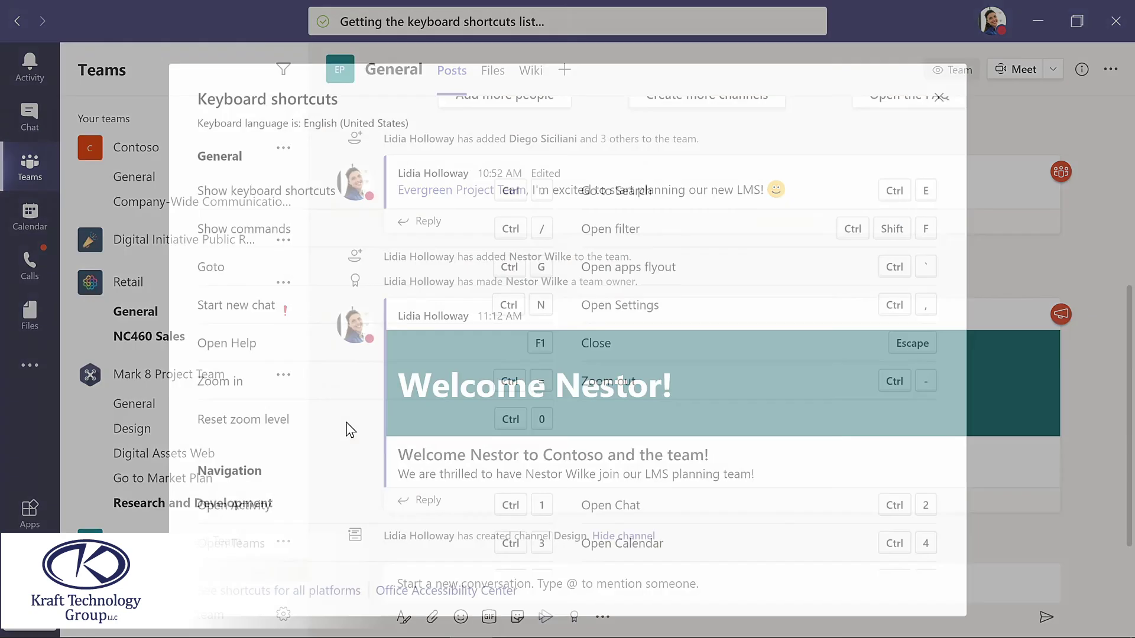